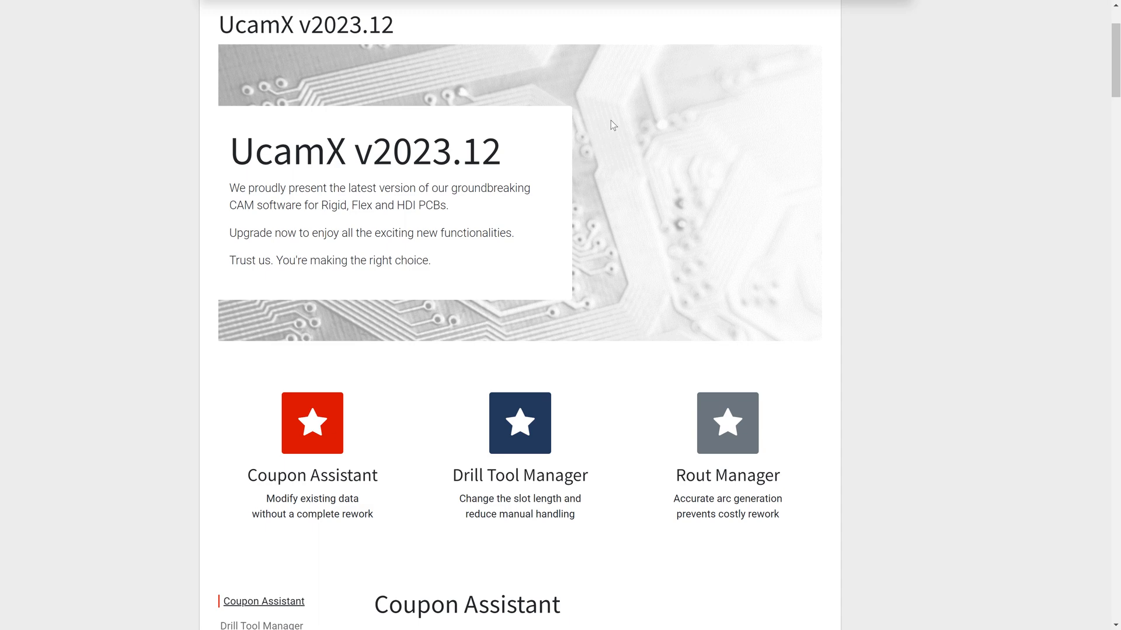
Step: View the Coupon Assistant section of the release page, then switch to UcamX and open the Coupon Assistant clear of the panel artwork
{"action": "left_click", "coordinate": [284, 604]}
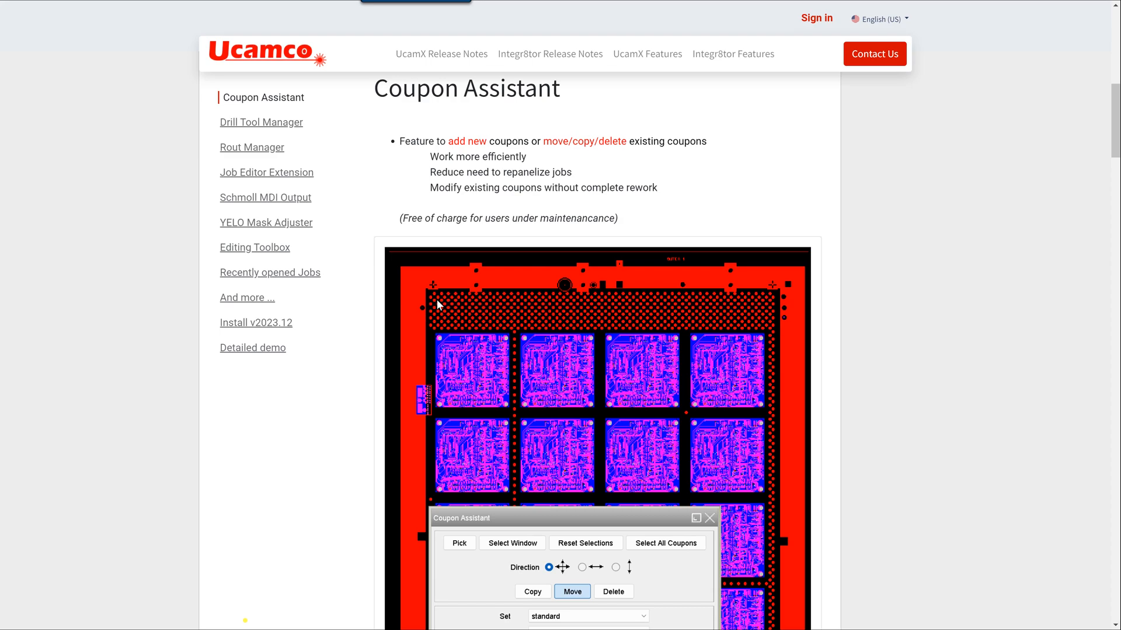
{"action": "key", "text": "alt+Tab"}
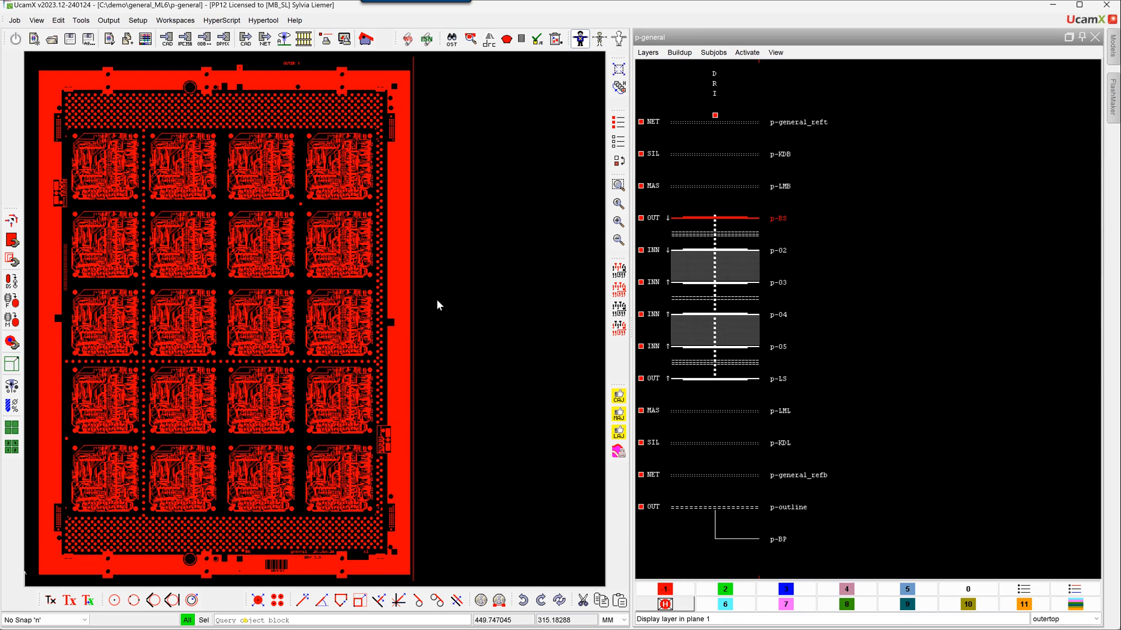
{"action": "left_click", "coordinate": [80, 20]}
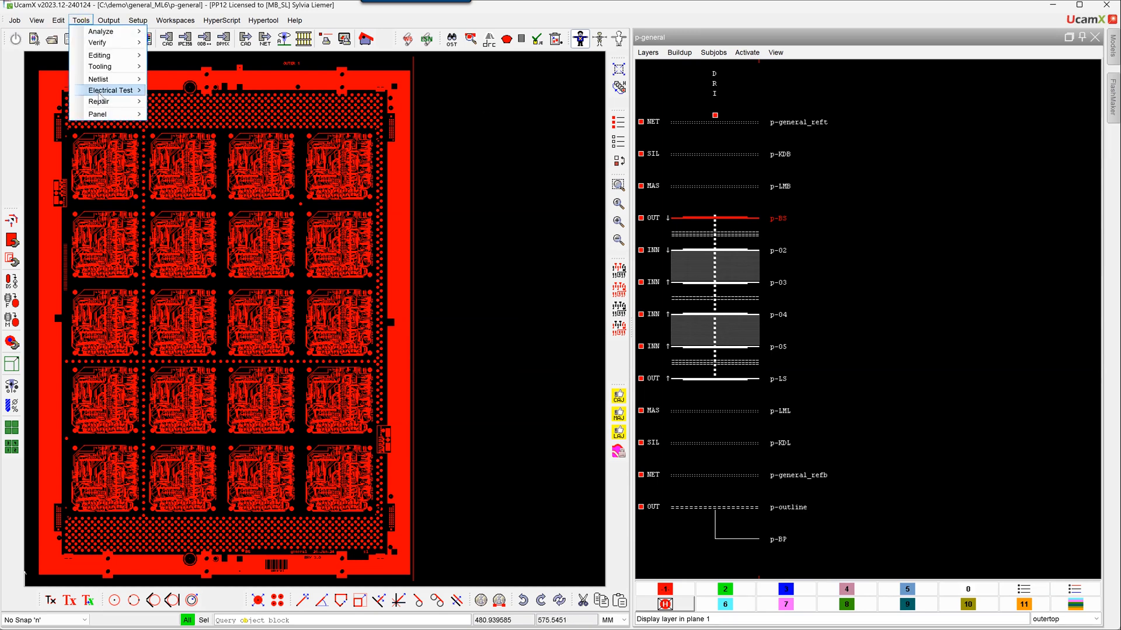
{"action": "mouse_move", "coordinate": [102, 114]}
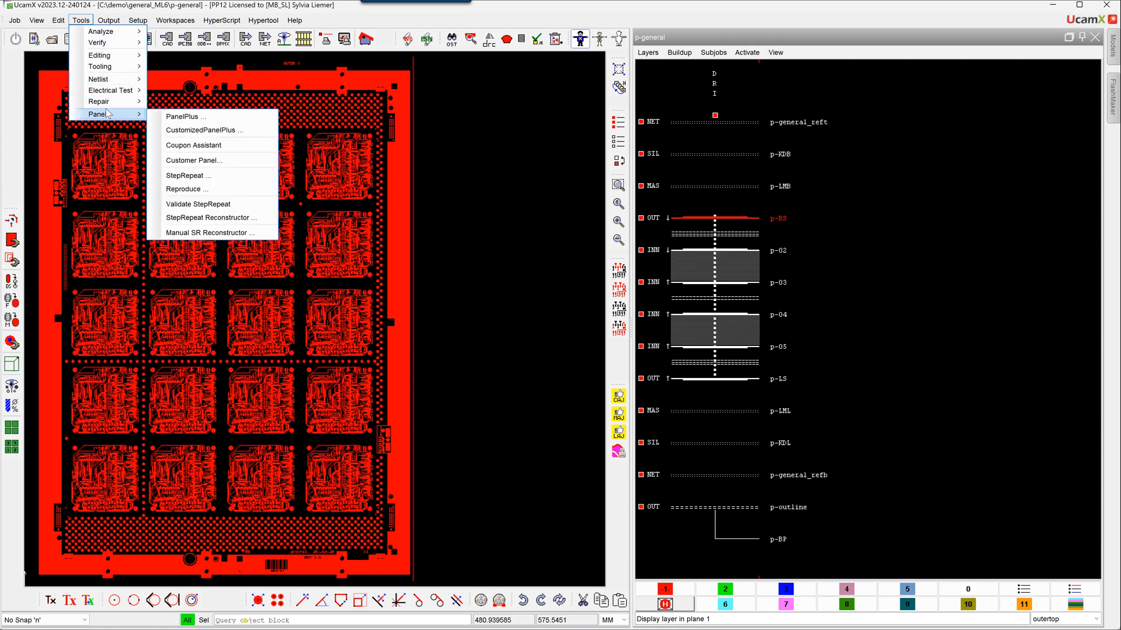
{"action": "left_click", "coordinate": [195, 145]}
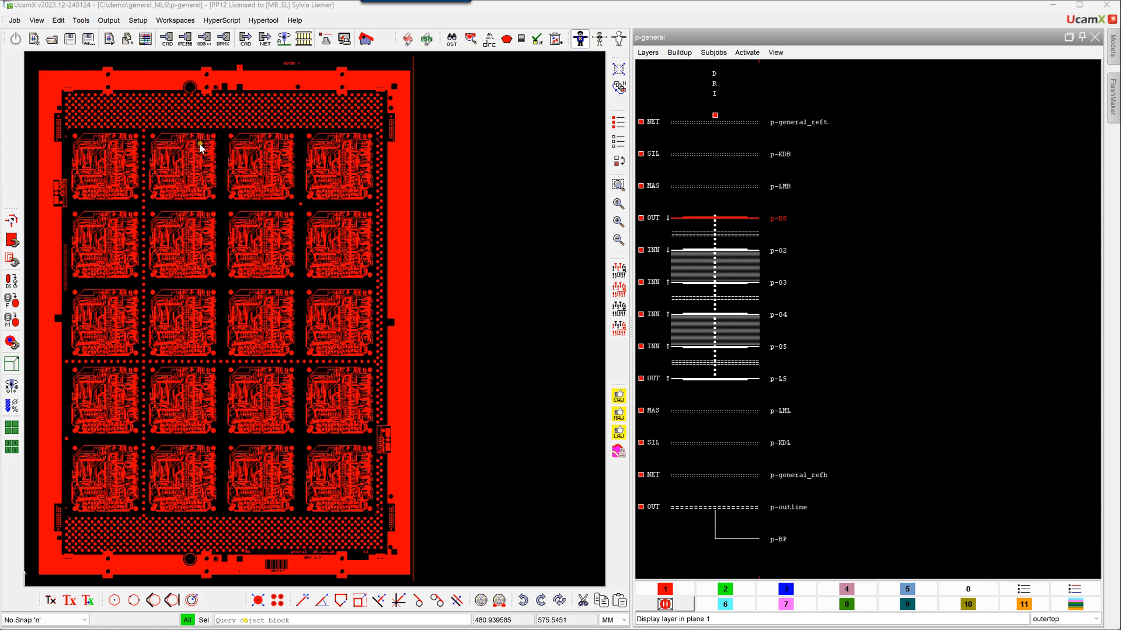
{"action": "left_click_drag", "start_coordinate": [841, 224], "coordinate": [990, 259]}
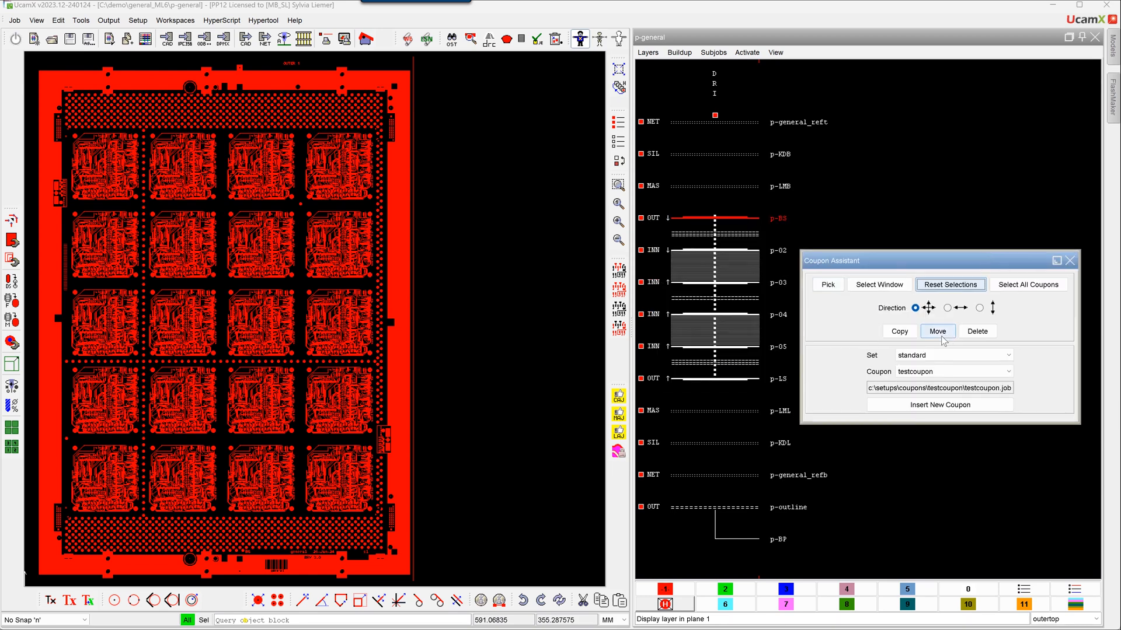
Step: Try selecting all coupons and window-selecting only the panel's upper-right corner coupons, resetting the selection after each
{"action": "left_click", "coordinate": [1030, 287]}
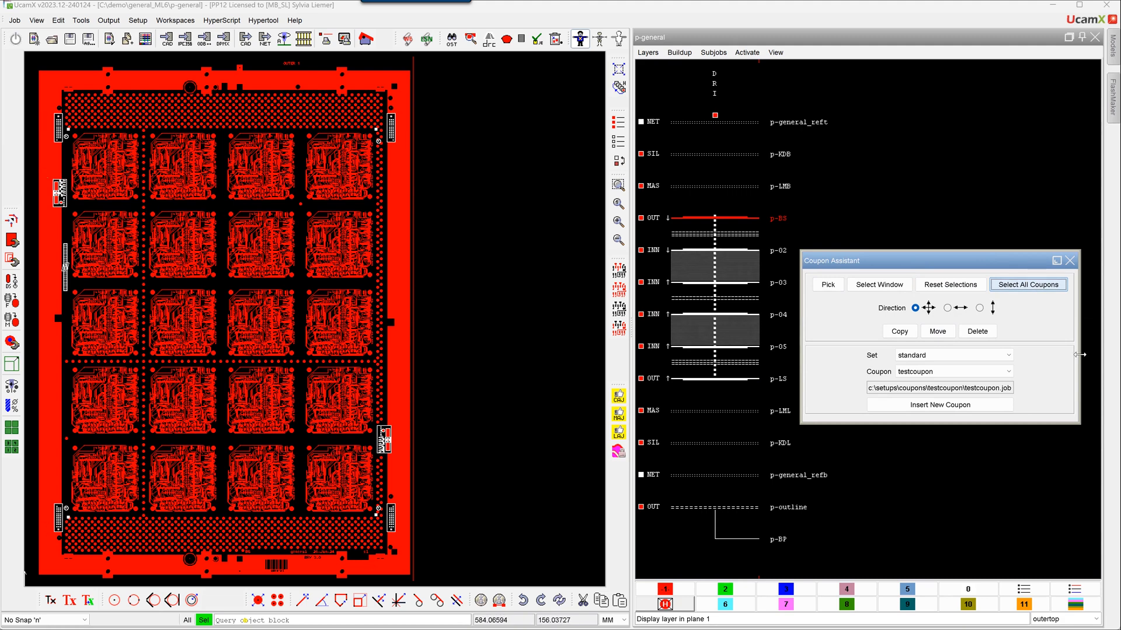
{"action": "left_click", "coordinate": [949, 286]}
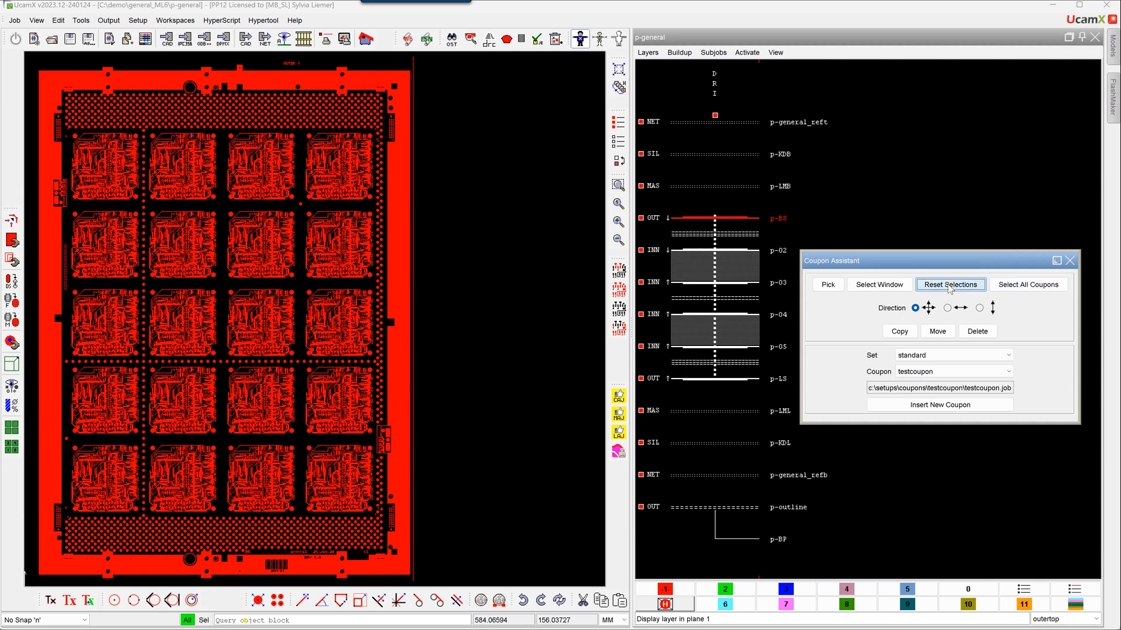
{"action": "left_click", "coordinate": [872, 287]}
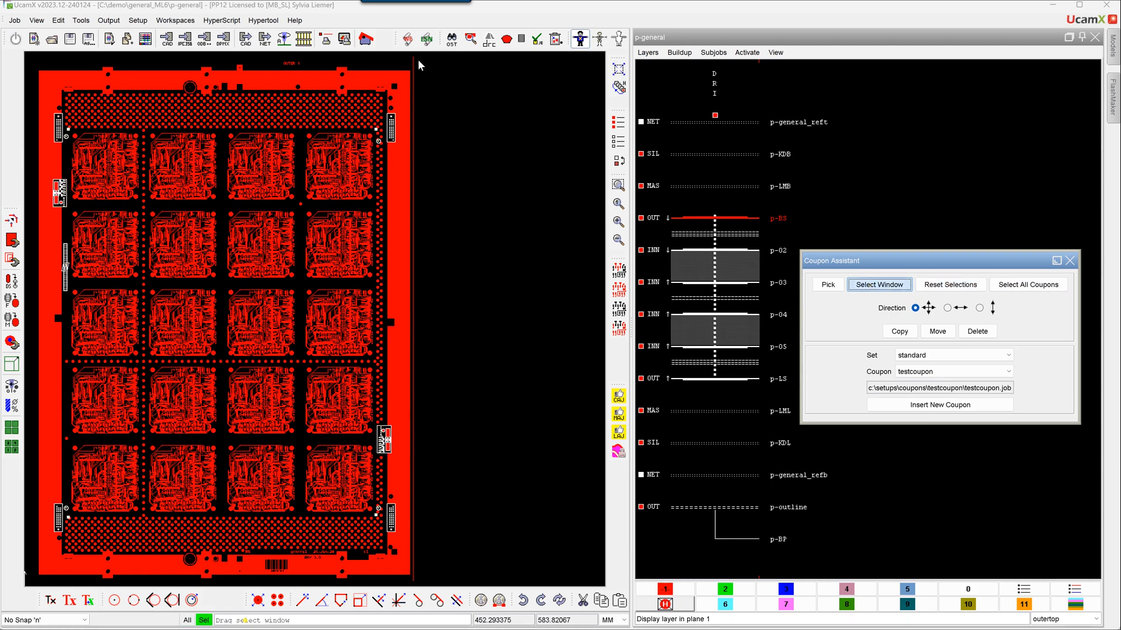
{"action": "left_click_drag", "start_coordinate": [362, 104], "coordinate": [414, 155]}
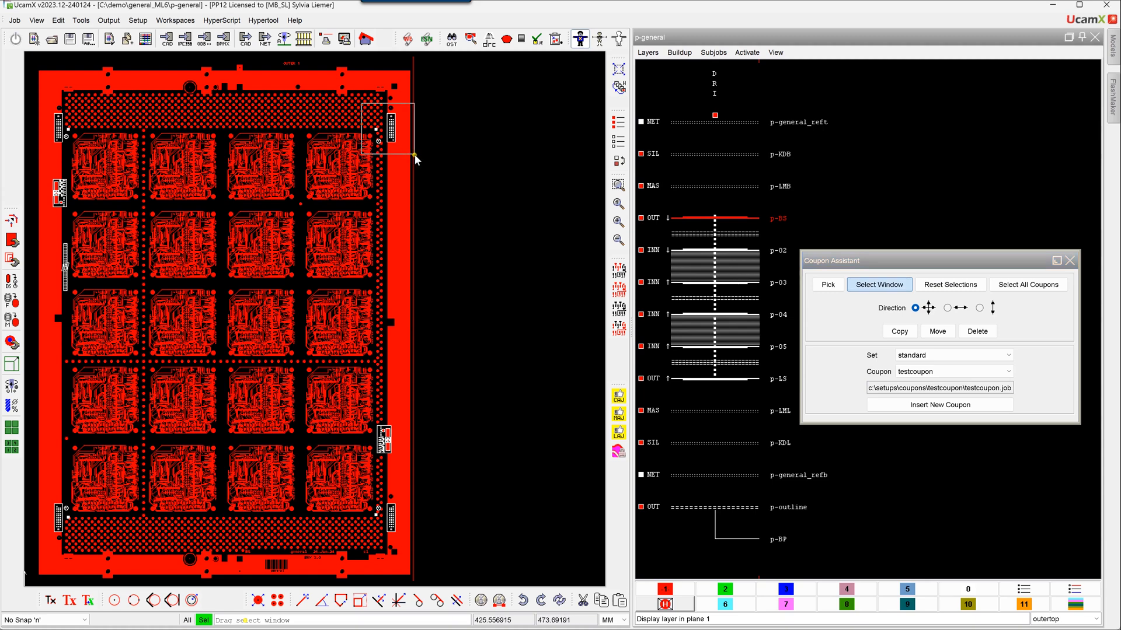
{"action": "left_click_drag", "start_coordinate": [415, 156], "coordinate": [415, 157]}
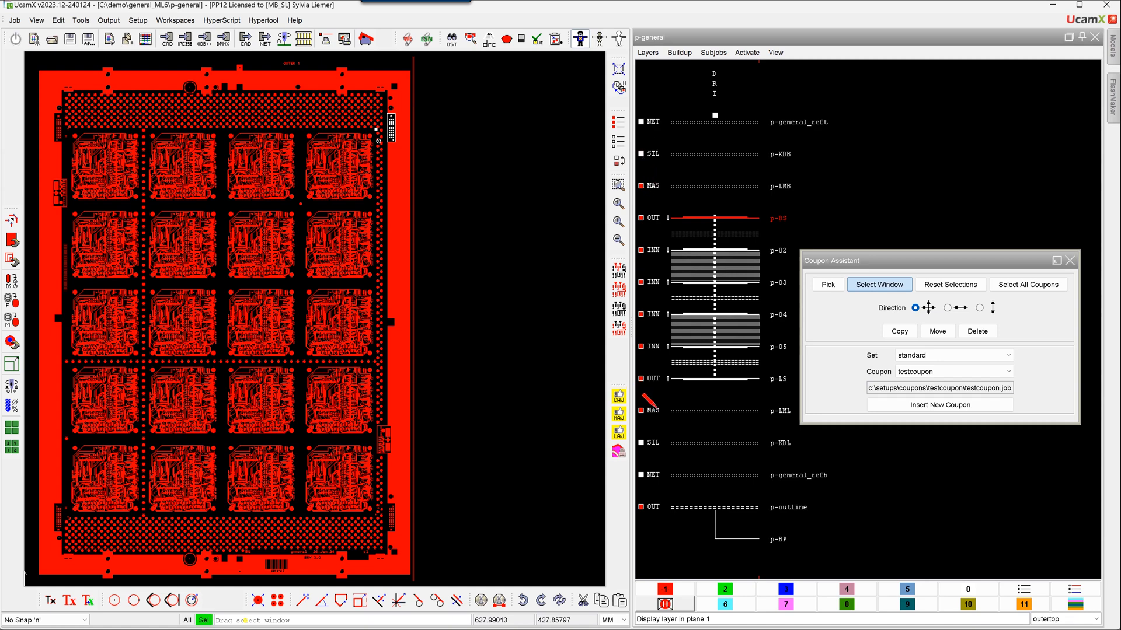
{"action": "left_click", "coordinate": [936, 287]}
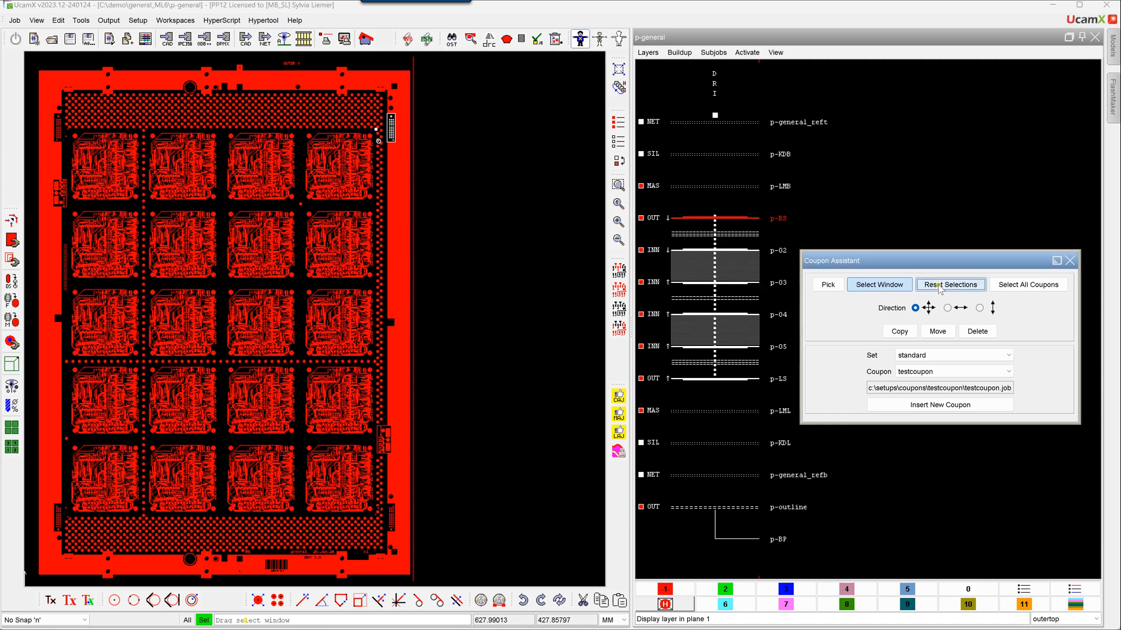
Step: Pick the coupon near the lower end of the panel's right edge and copy it to the right border beside the fourth board row
{"action": "left_click", "coordinate": [828, 285]}
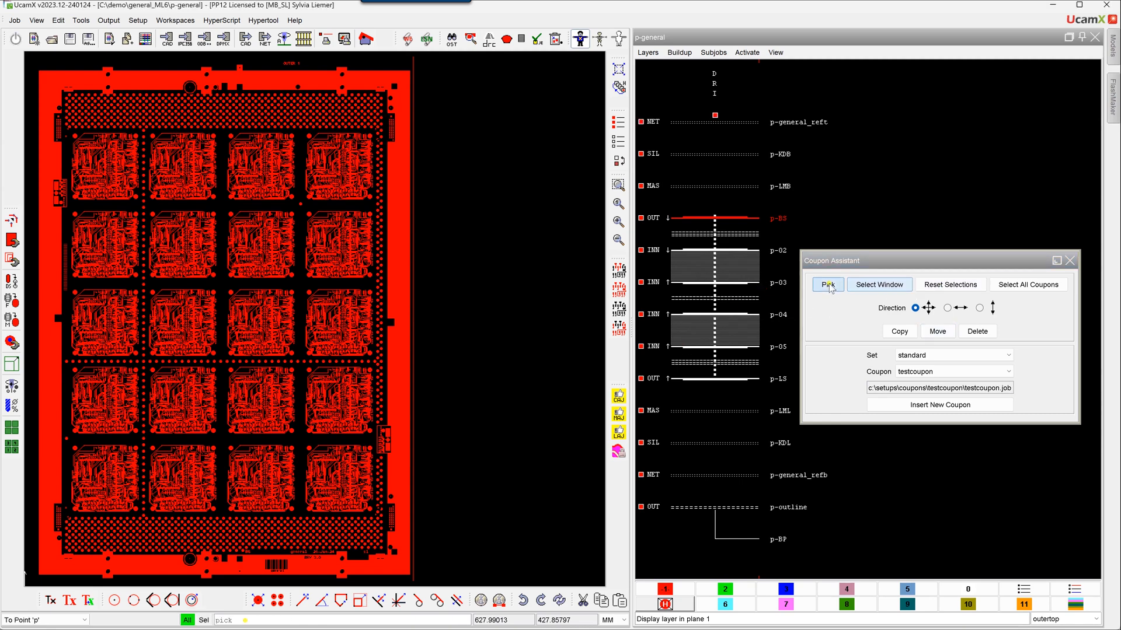
{"action": "left_click", "coordinate": [385, 444]}
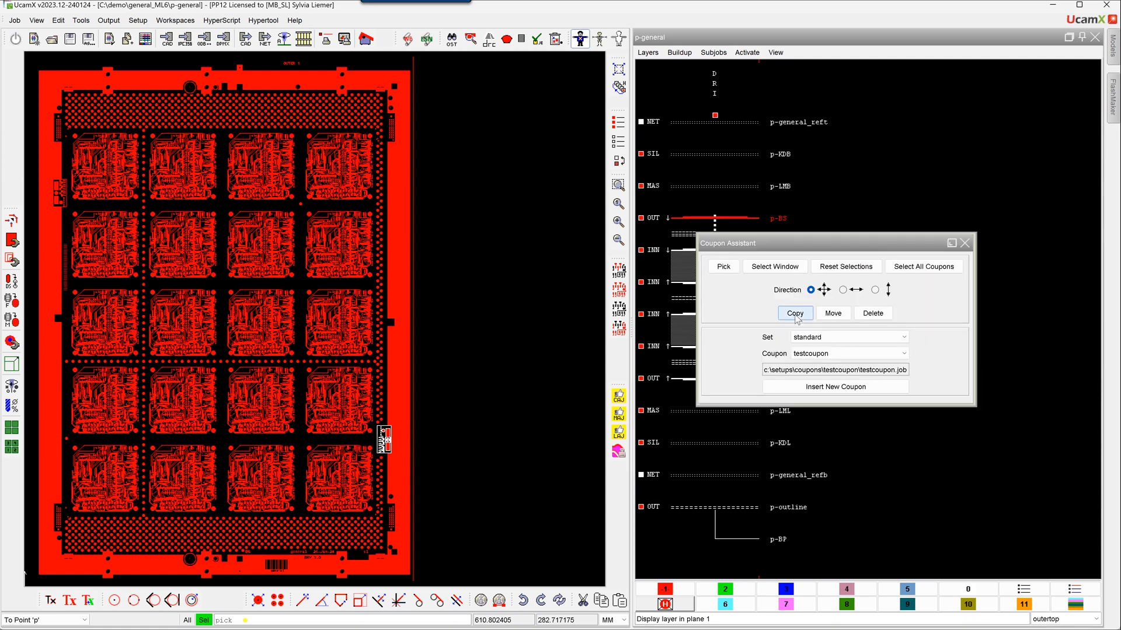
{"action": "left_click", "coordinate": [795, 315]}
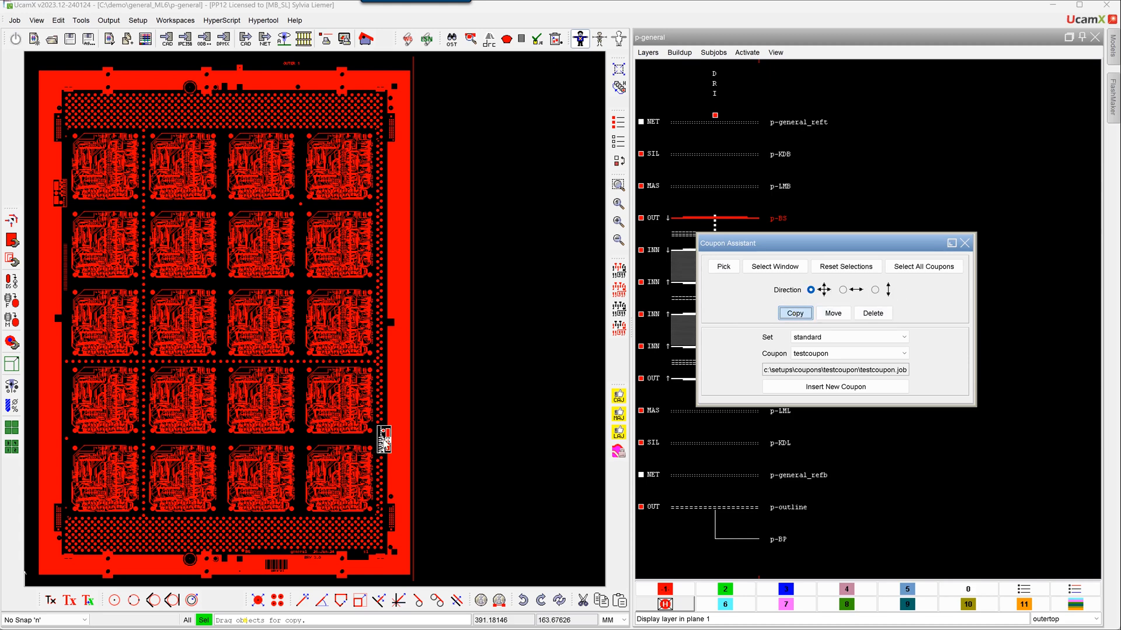
{"action": "left_click_drag", "start_coordinate": [384, 442], "coordinate": [400, 385]}
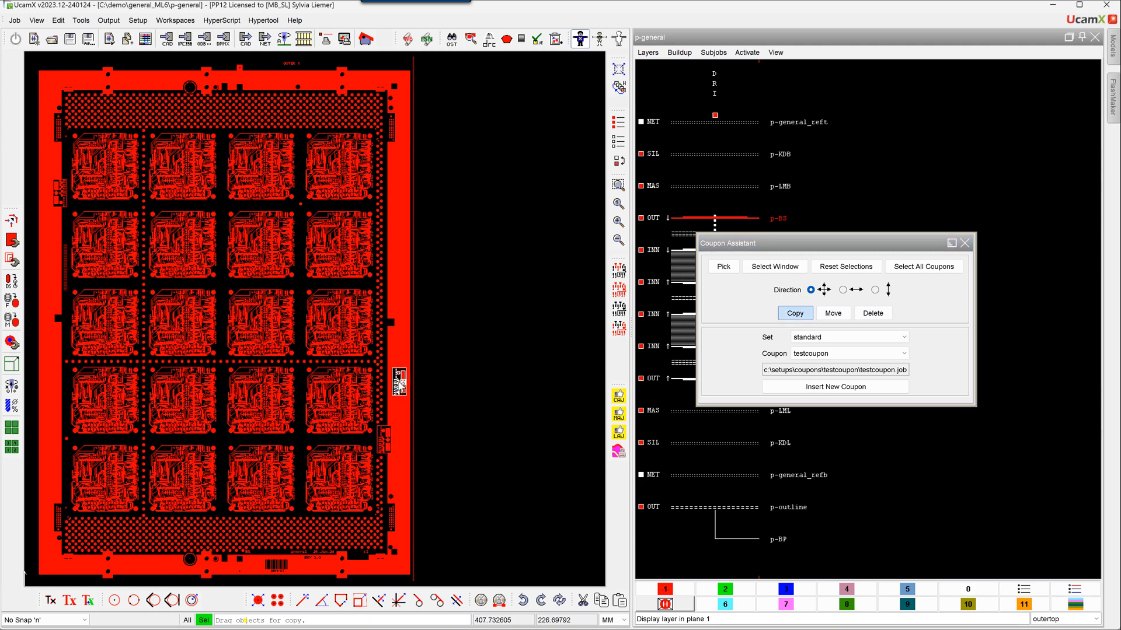
Step: Move the copied coupon up the right border to beside the third board row and delete it
{"action": "left_click", "coordinate": [834, 314]}
{"action": "left_click_drag", "start_coordinate": [408, 380], "coordinate": [399, 294]}
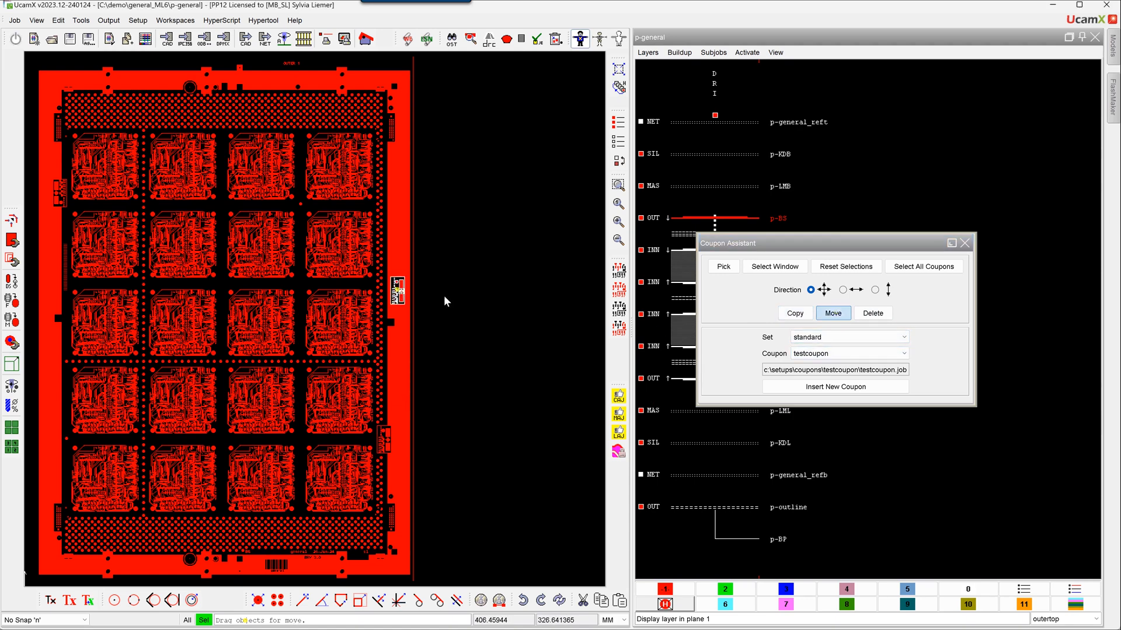
{"action": "left_click", "coordinate": [874, 314]}
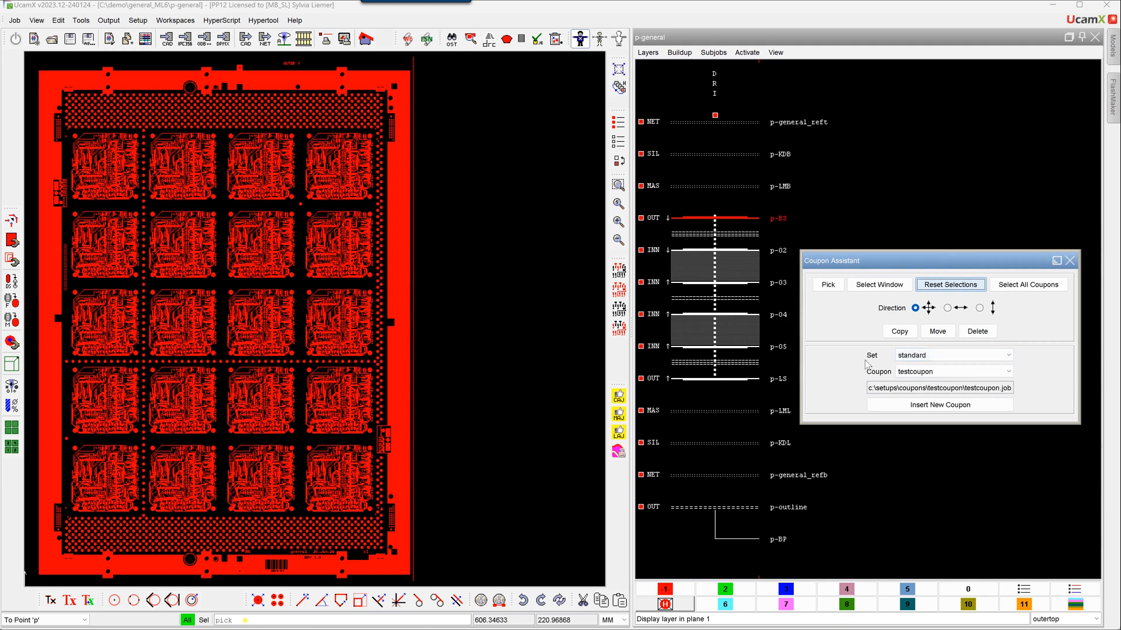
Step: Start inserting the testcoupon from the standard set and display layer p-BS in plane 2 as a placement reference
{"action": "left_click", "coordinate": [1009, 356]}
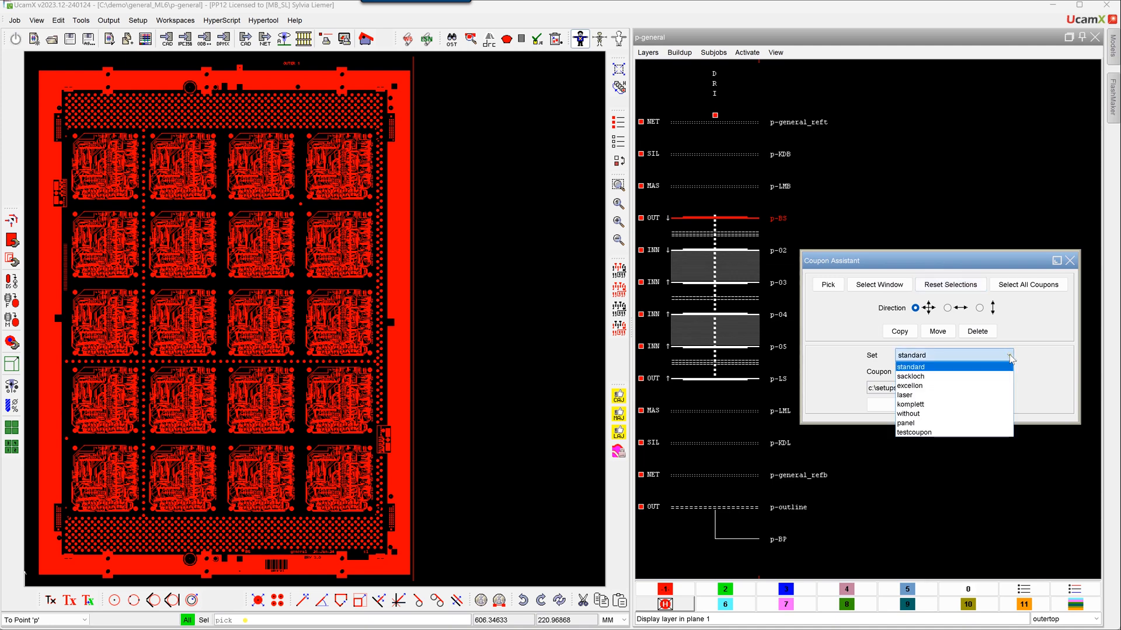
{"action": "left_click", "coordinate": [1010, 356]}
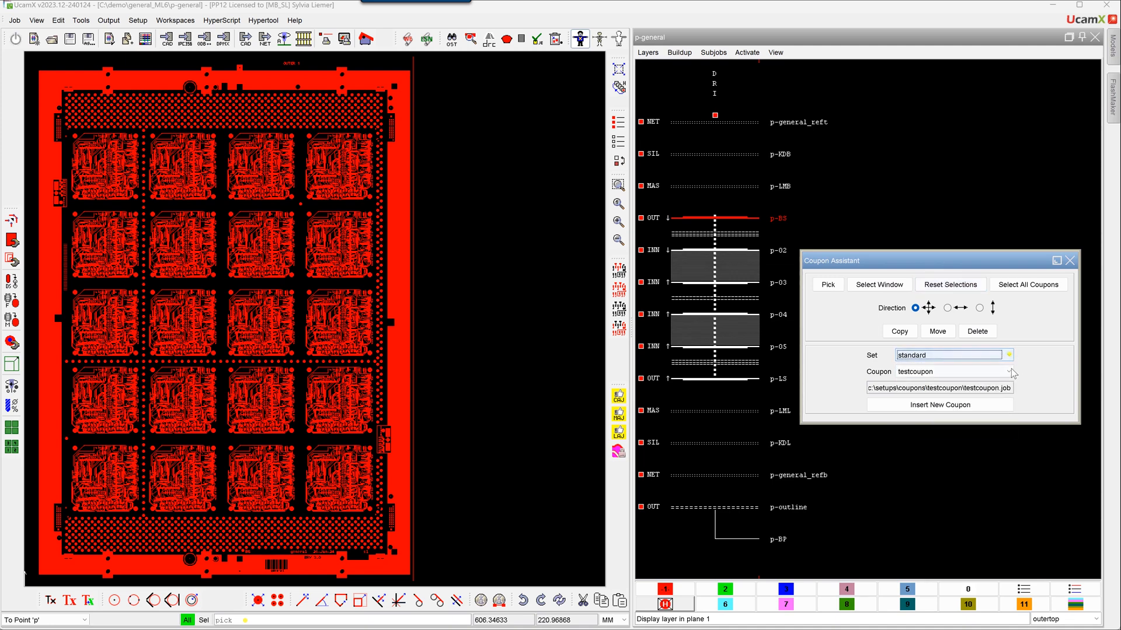
{"action": "left_click", "coordinate": [1009, 372]}
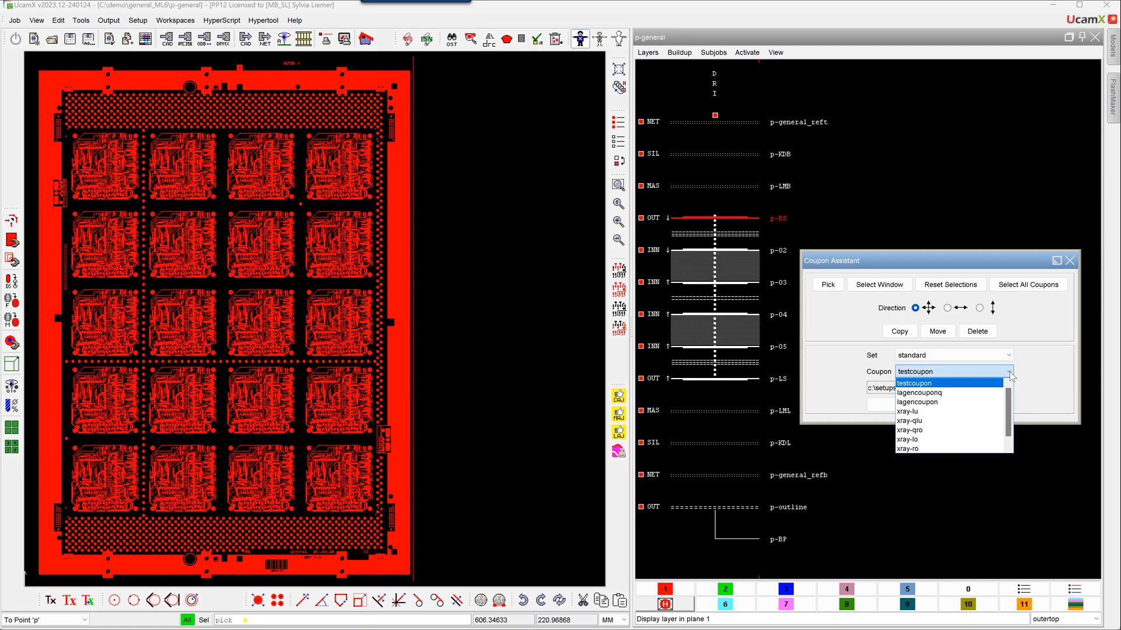
{"action": "left_click", "coordinate": [1011, 375]}
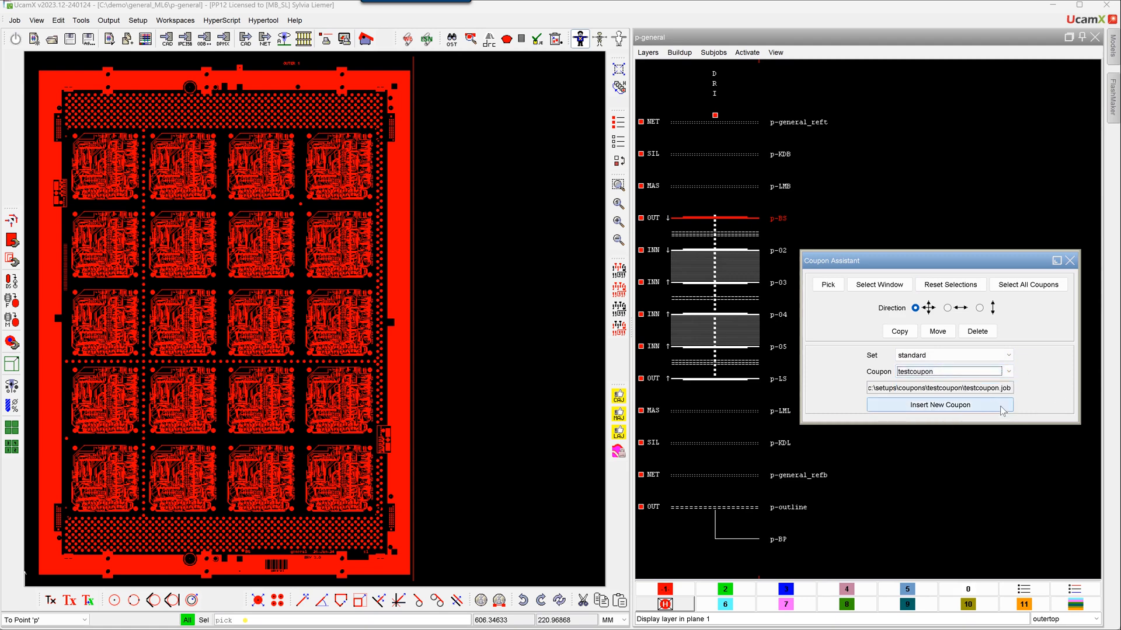
{"action": "left_click", "coordinate": [940, 410]}
{"action": "left_click", "coordinate": [939, 405]}
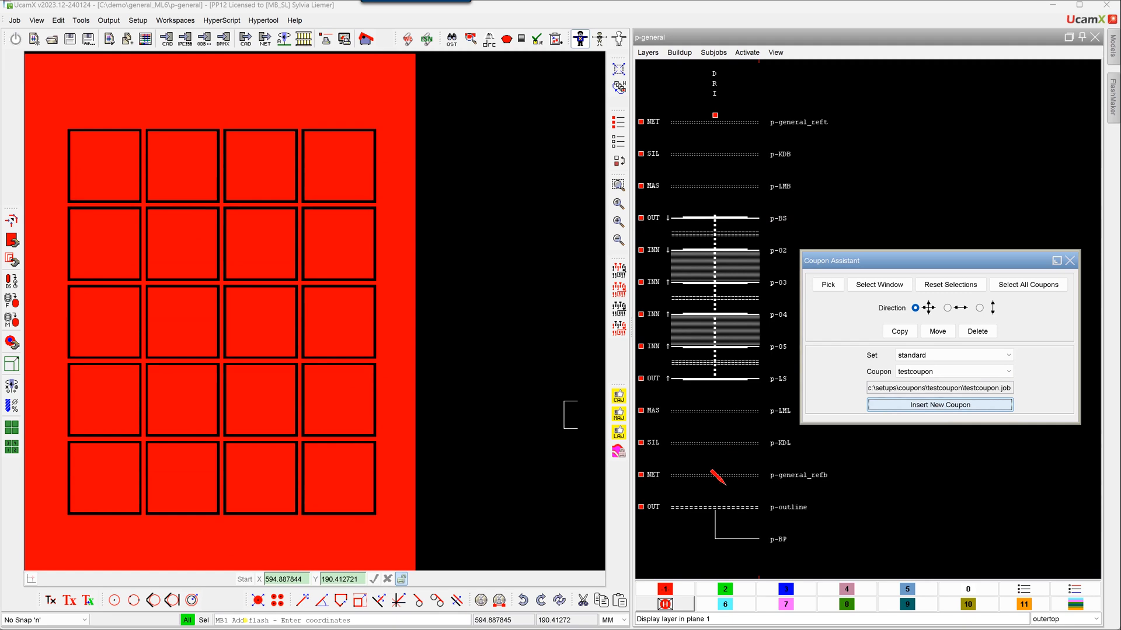
{"action": "left_click", "coordinate": [727, 590]}
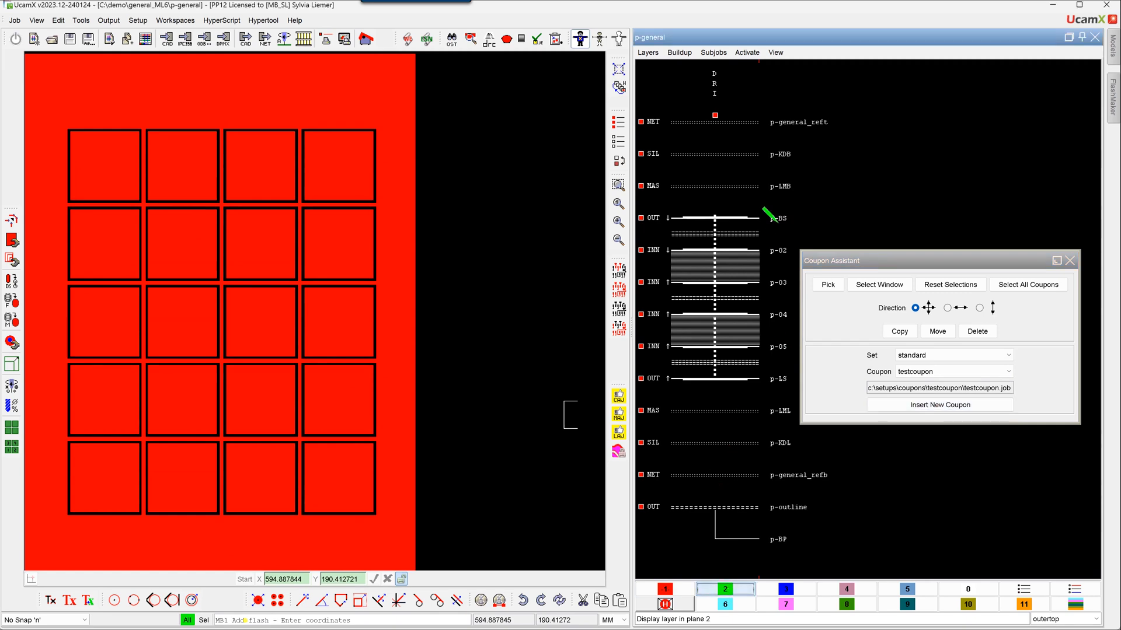
{"action": "left_click", "coordinate": [777, 220]}
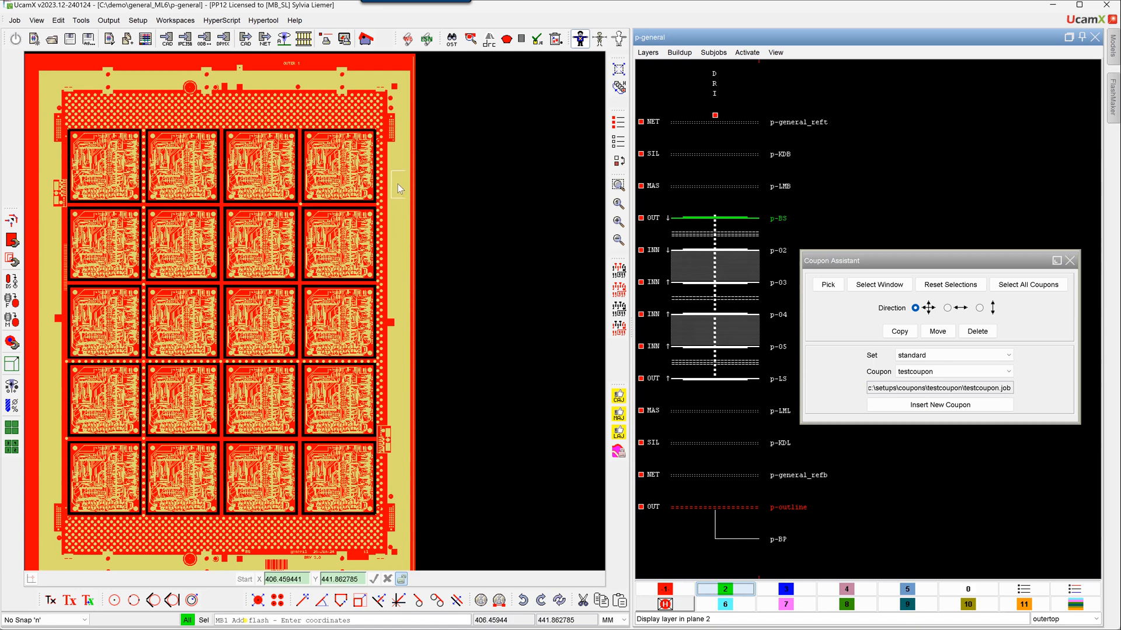
Step: Try to place the new coupon over a board in the second row and over the existing coupon on the right edge
{"action": "left_click", "coordinate": [339, 248]}
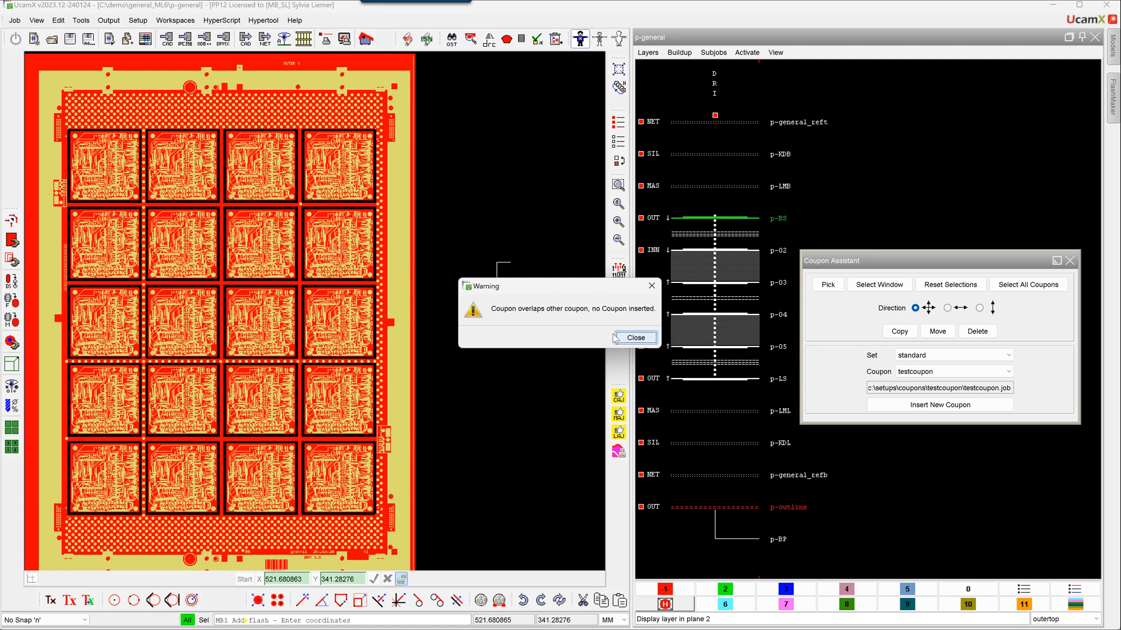
{"action": "left_click", "coordinate": [638, 339]}
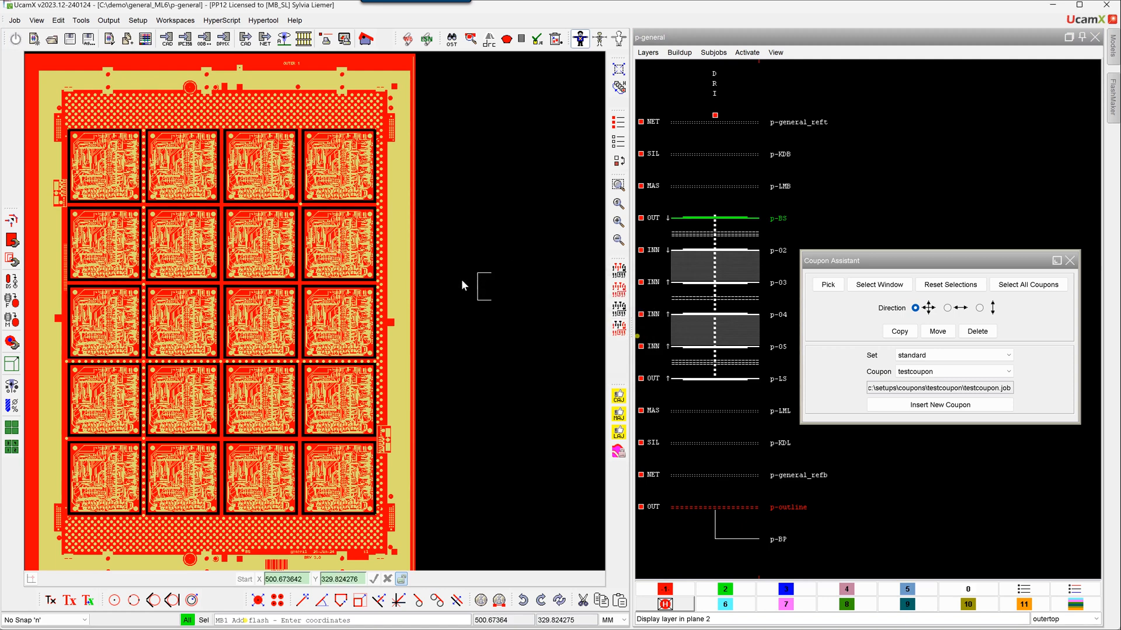
{"action": "left_click", "coordinate": [388, 438]}
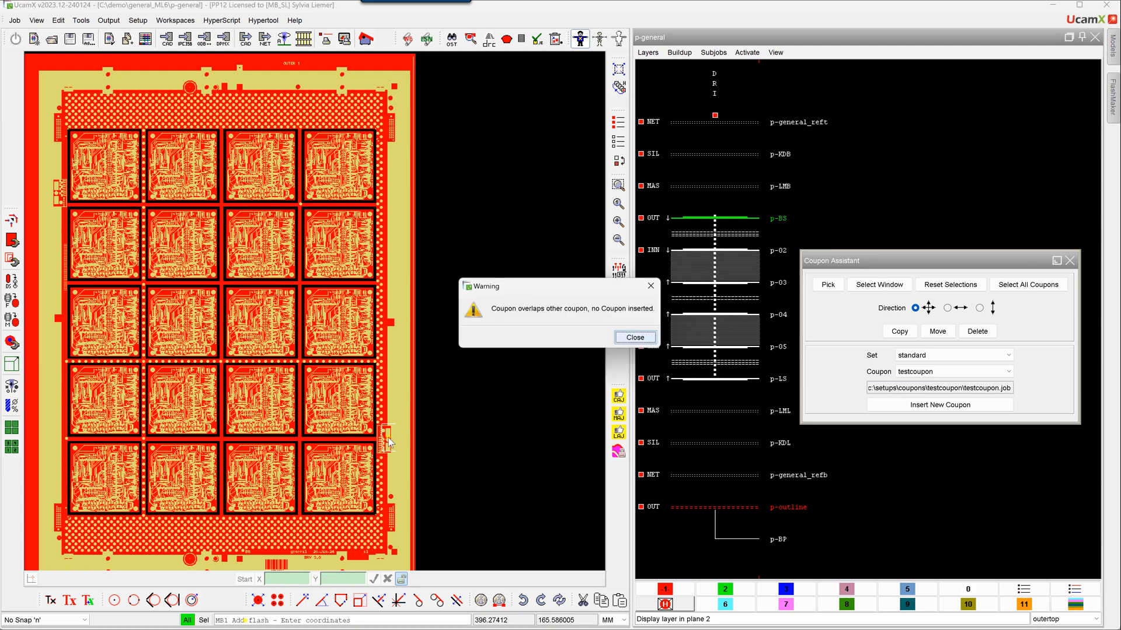
{"action": "left_click", "coordinate": [637, 339]}
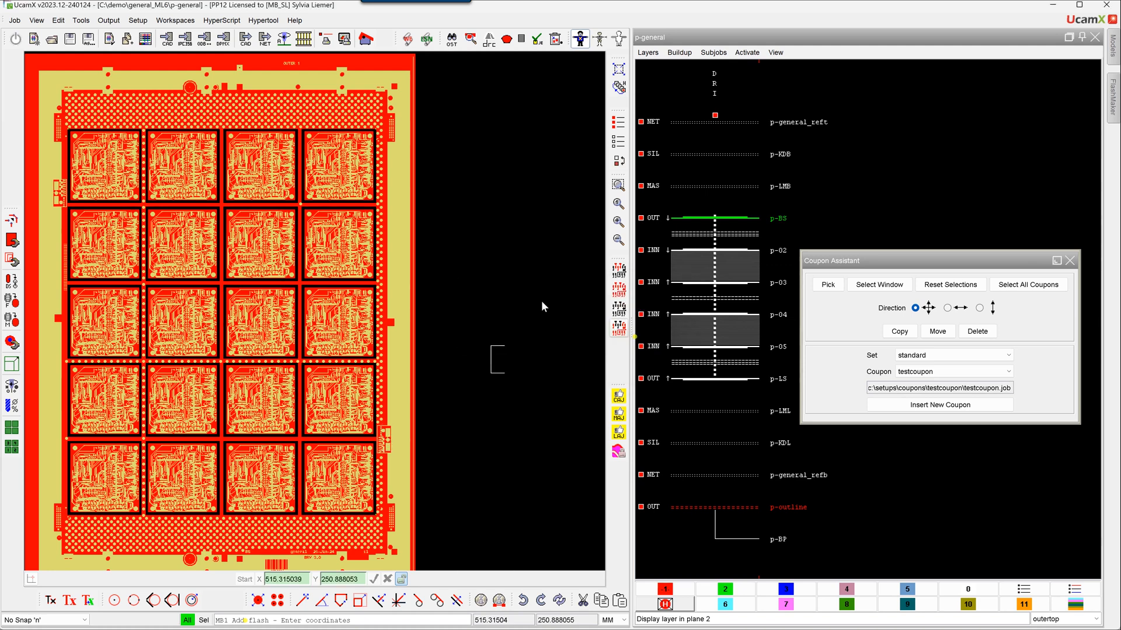
Step: Place the new coupon on the right border beside the second board row, at about X 405.8, Y 355.3, and close the Coupon Assistant
{"action": "left_click", "coordinate": [397, 266]}
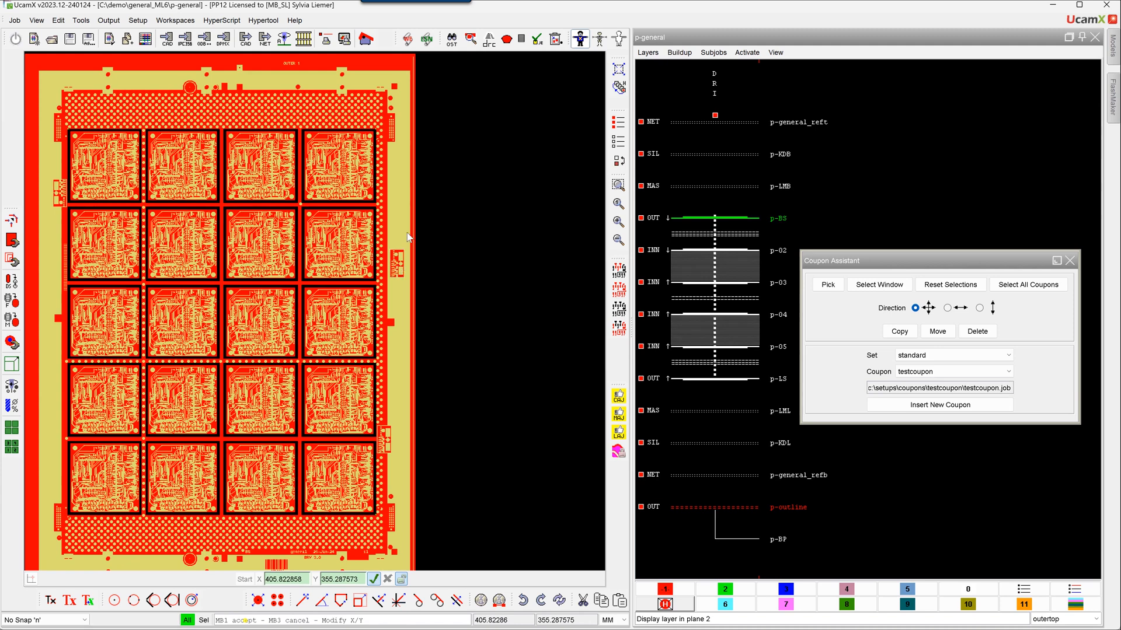
{"action": "left_click", "coordinate": [397, 266]}
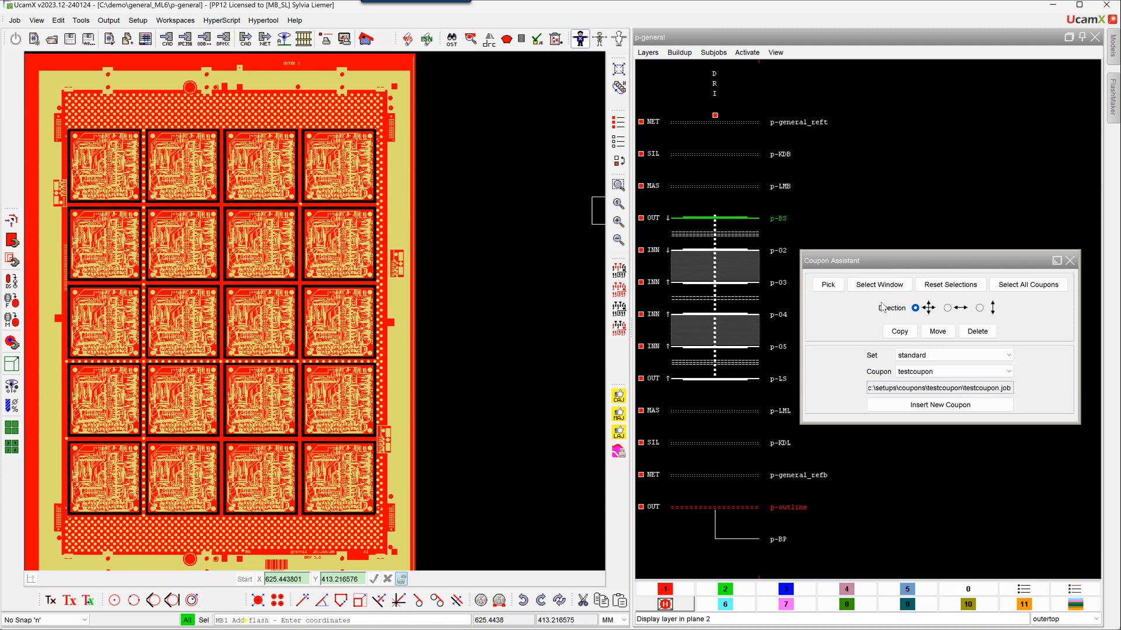
{"action": "left_click", "coordinate": [889, 284]}
{"action": "left_click", "coordinate": [1070, 261]}
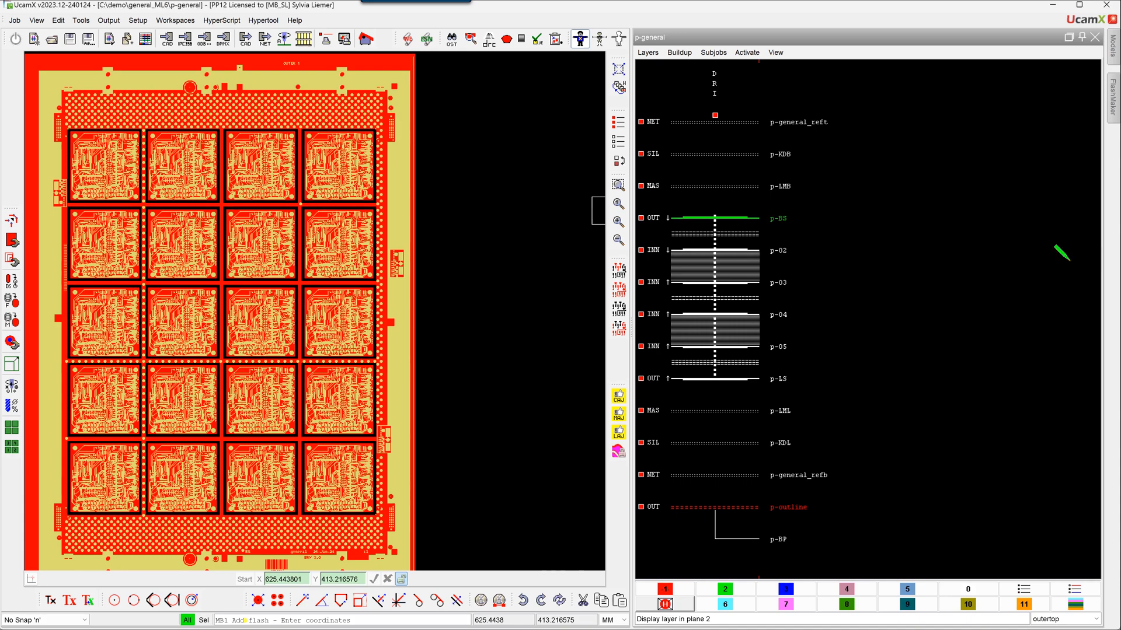
Step: Go to the Drill Tool Manager section of the release page, then open the Drill Tool Manager for the general job in UcamX
{"action": "key", "text": "alt+Tab"}
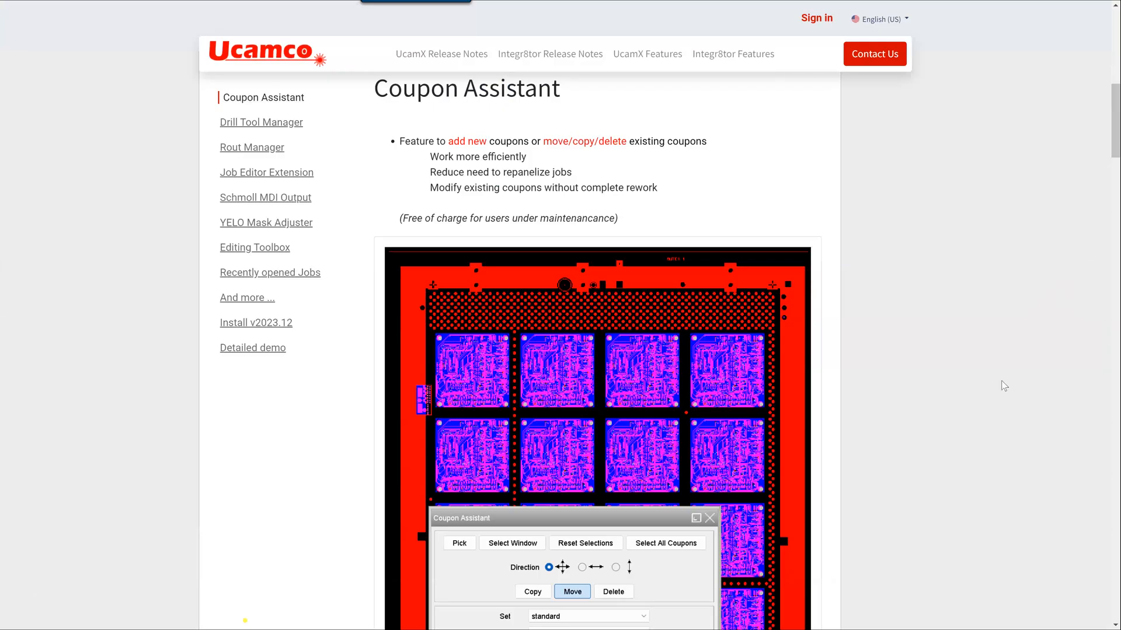
{"action": "left_click", "coordinate": [273, 124]}
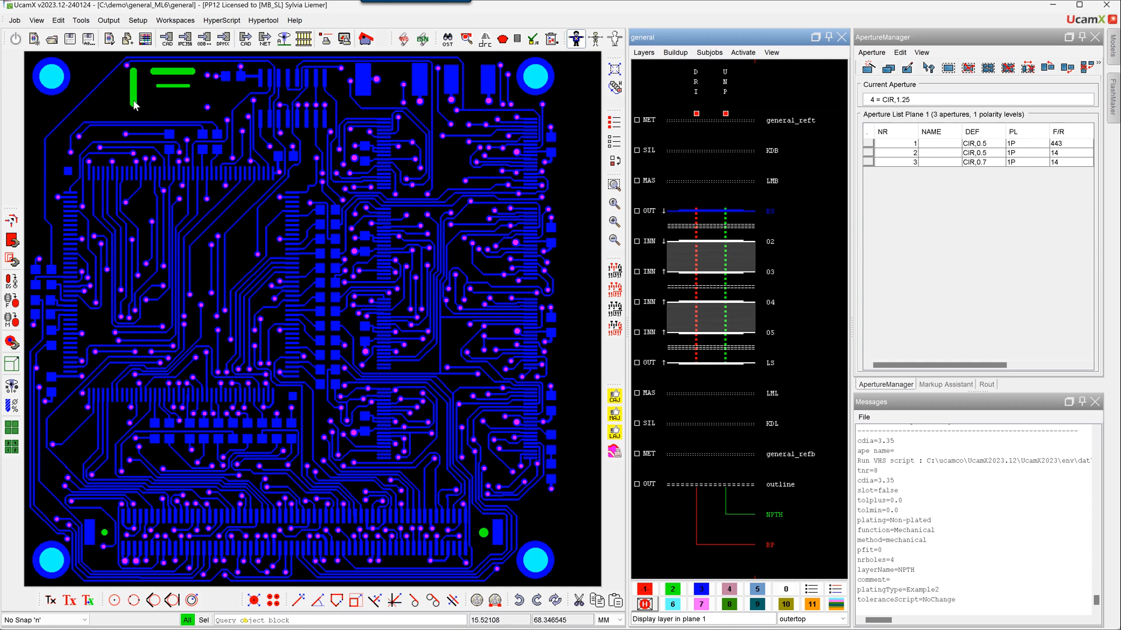
{"action": "left_click", "coordinate": [13, 407]}
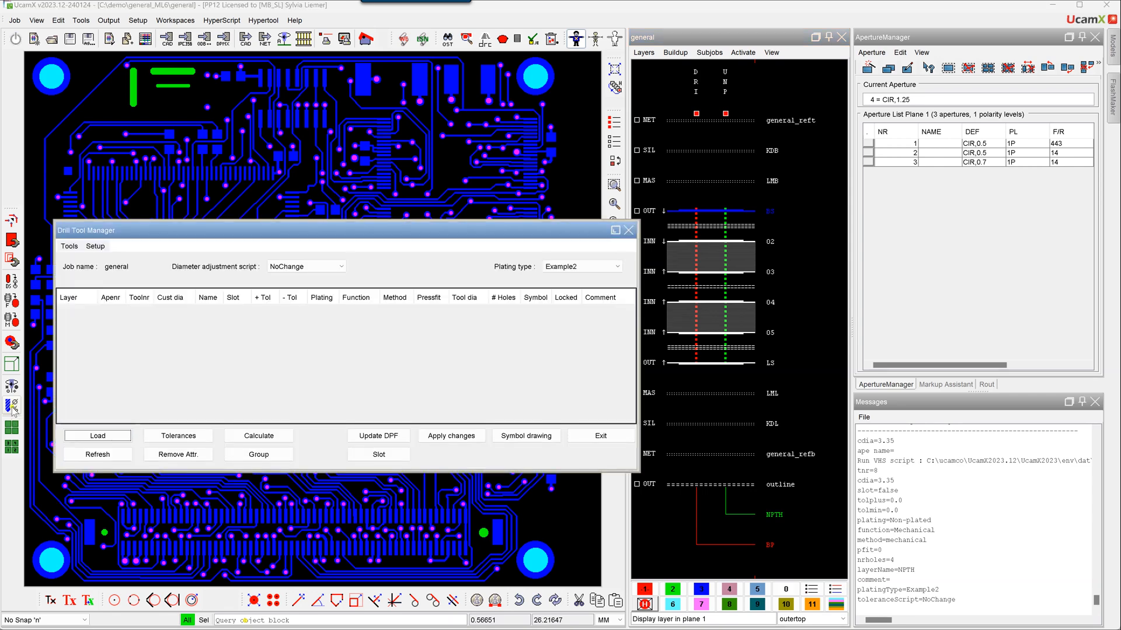
Step: Load the job's drill tools, set the plating type to NoChange and calculate the tool diameters
{"action": "left_click", "coordinate": [94, 435]}
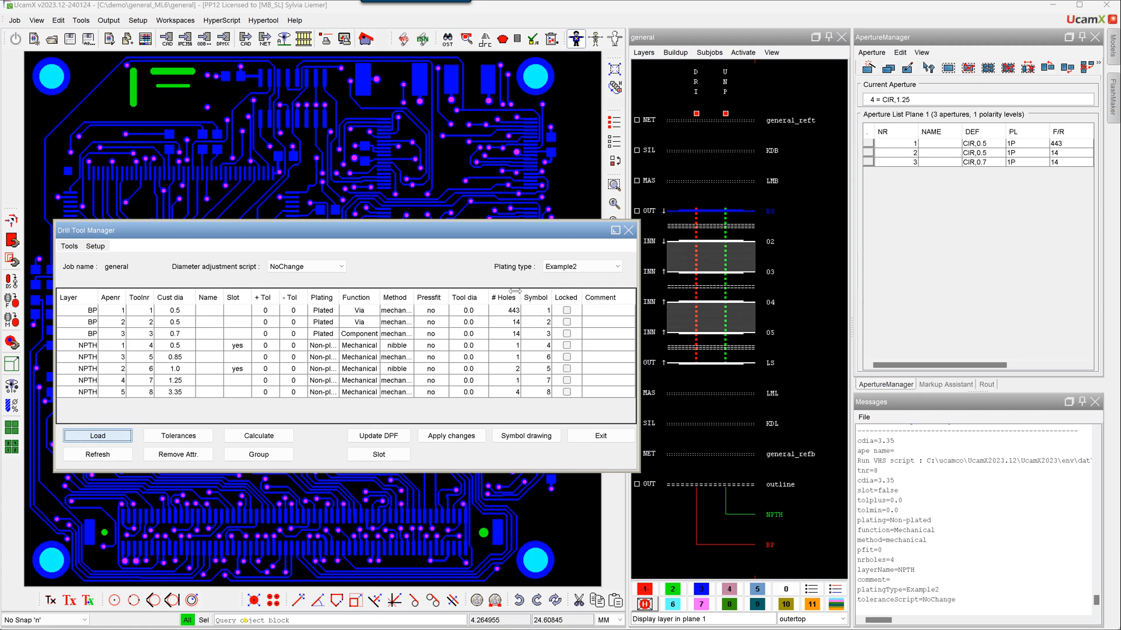
{"action": "left_click", "coordinate": [616, 267]}
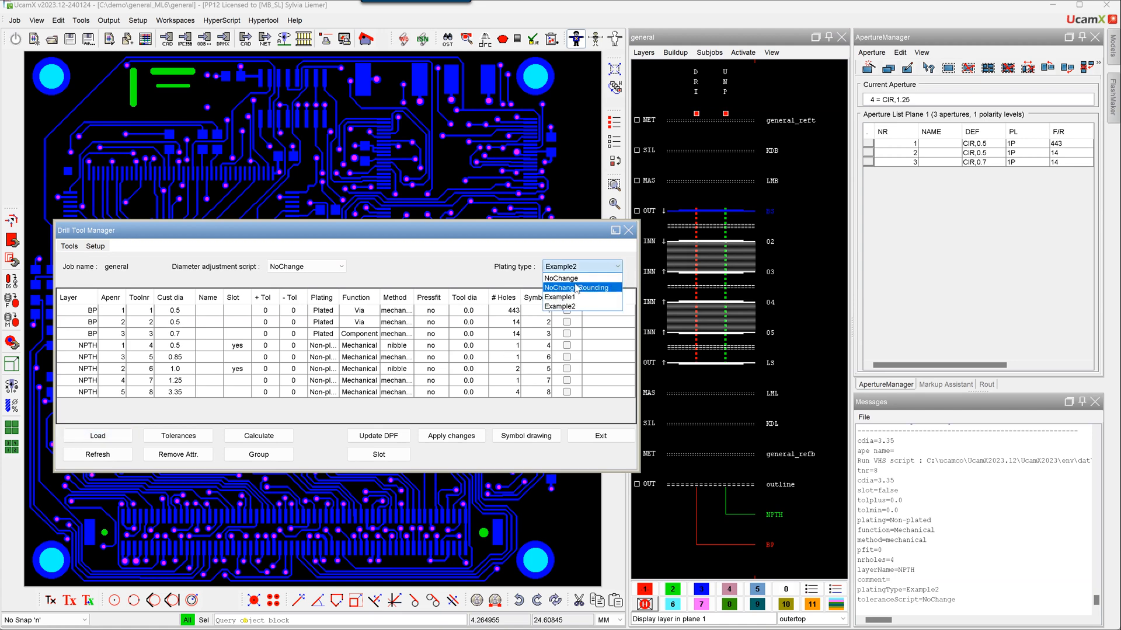
{"action": "left_click", "coordinate": [572, 279]}
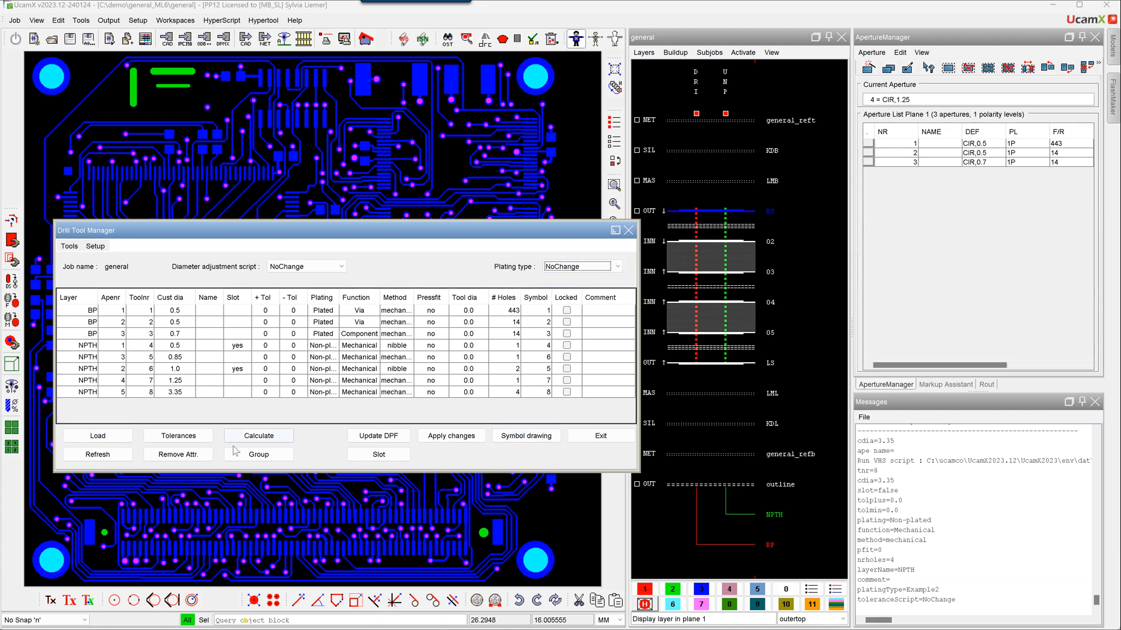
{"action": "left_click", "coordinate": [252, 438]}
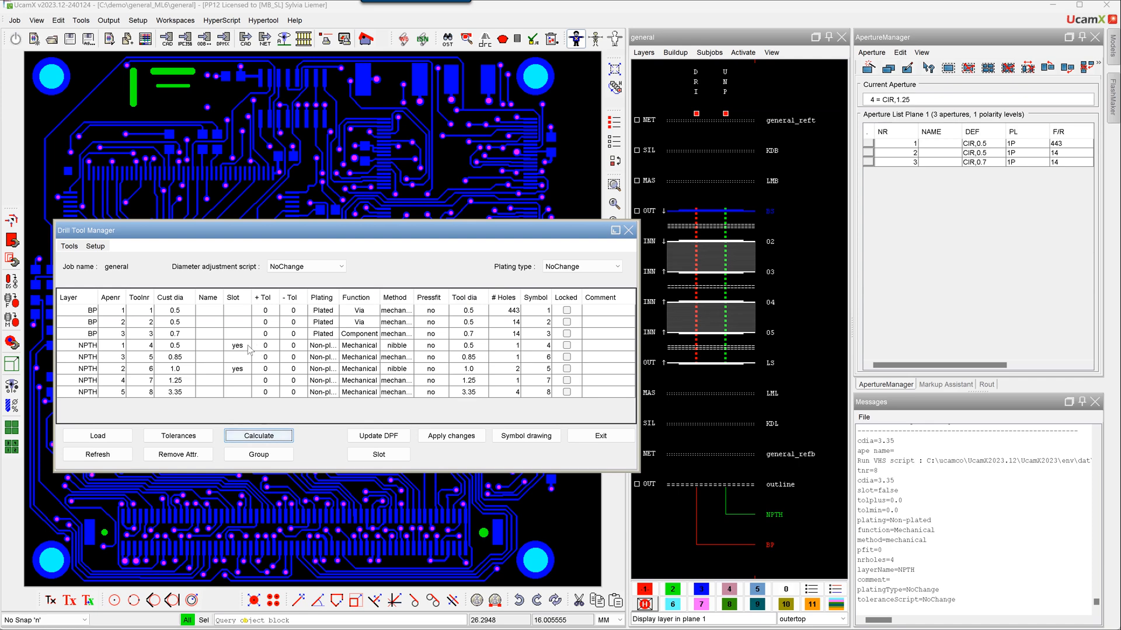
Step: Lock the two NPTH slot tools (0.5 and 1.0) and recalculate the tool diameters with plating type Example2
{"action": "left_click", "coordinate": [566, 345]}
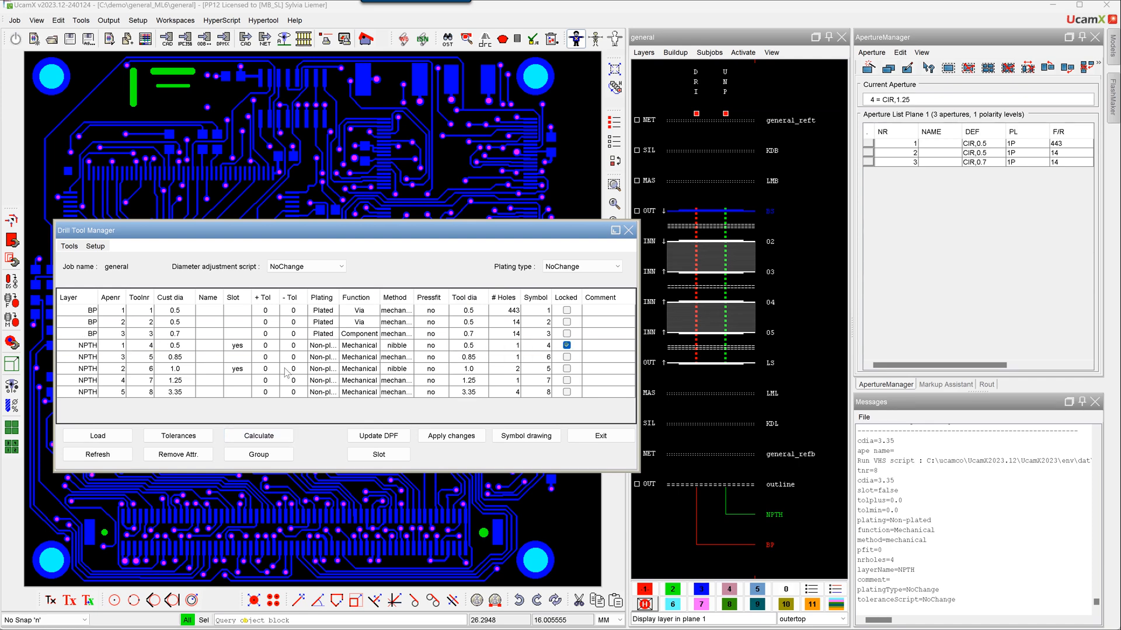
{"action": "left_click", "coordinate": [566, 369]}
{"action": "left_click", "coordinate": [583, 266]}
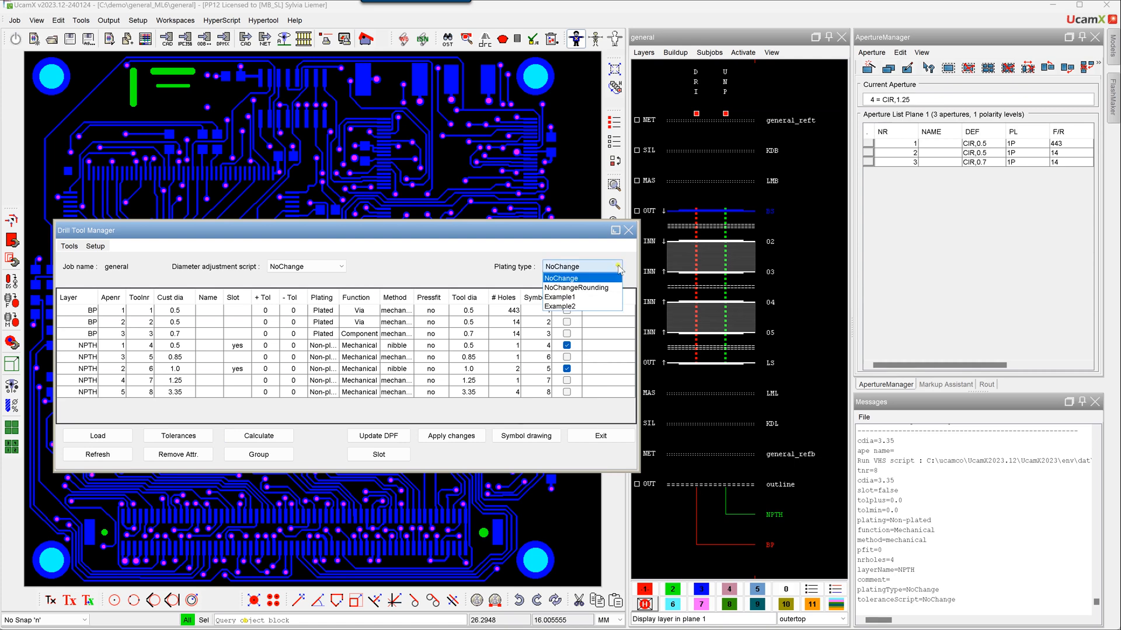
{"action": "left_click", "coordinate": [559, 306]}
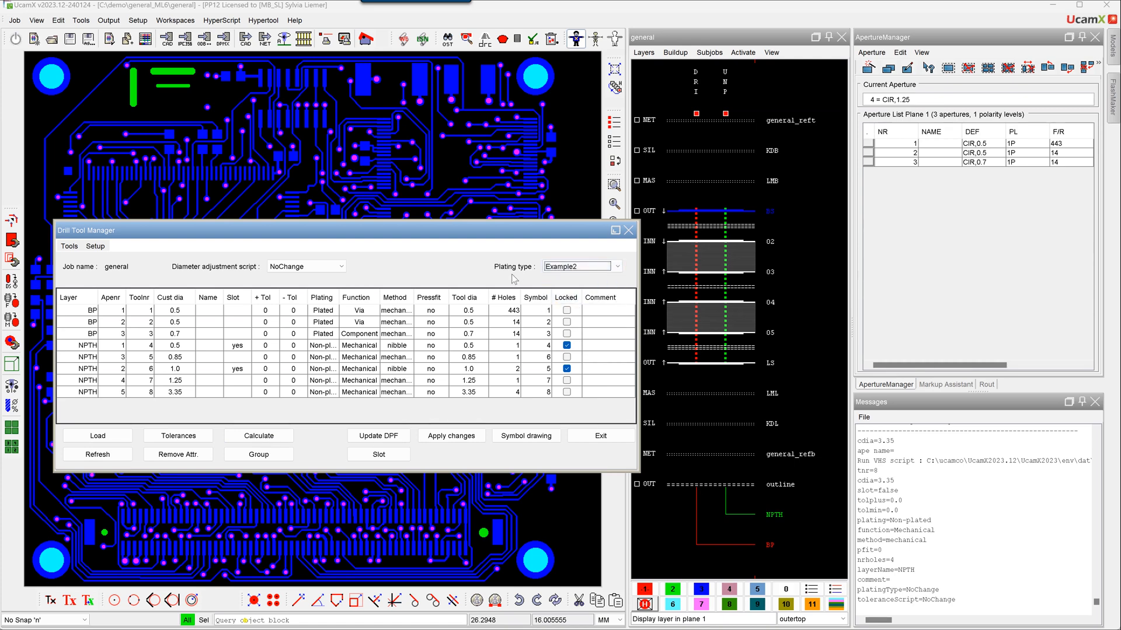
{"action": "left_click", "coordinate": [257, 436]}
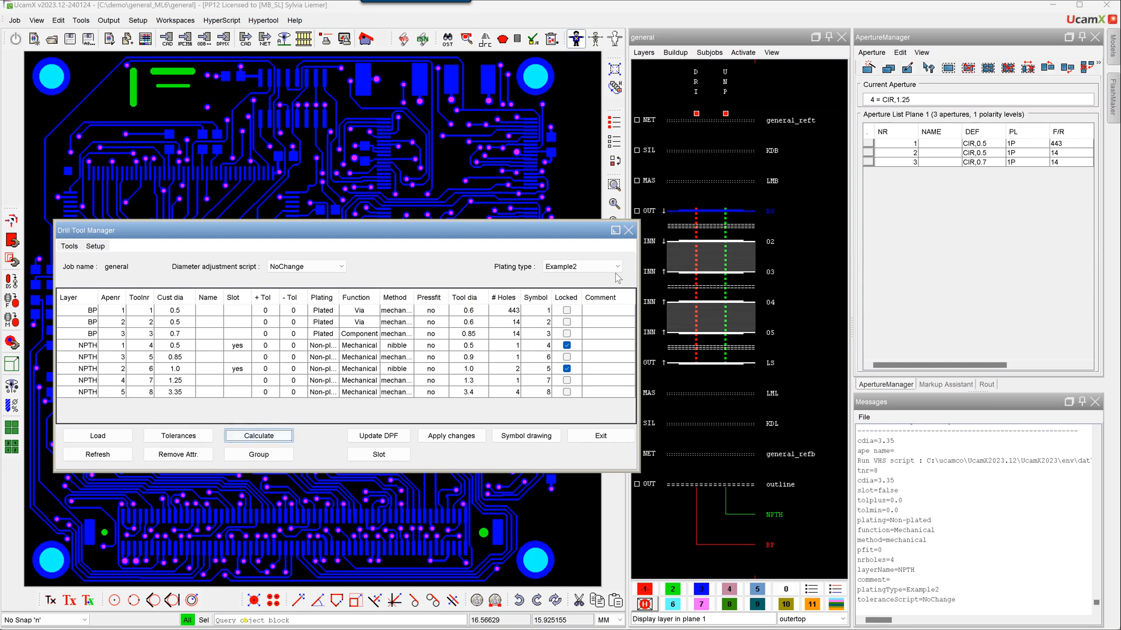
Step: Unlock both NPTH slot tools and set the plus tolerance of the first BP tool to 0.2
{"action": "left_click", "coordinate": [567, 346]}
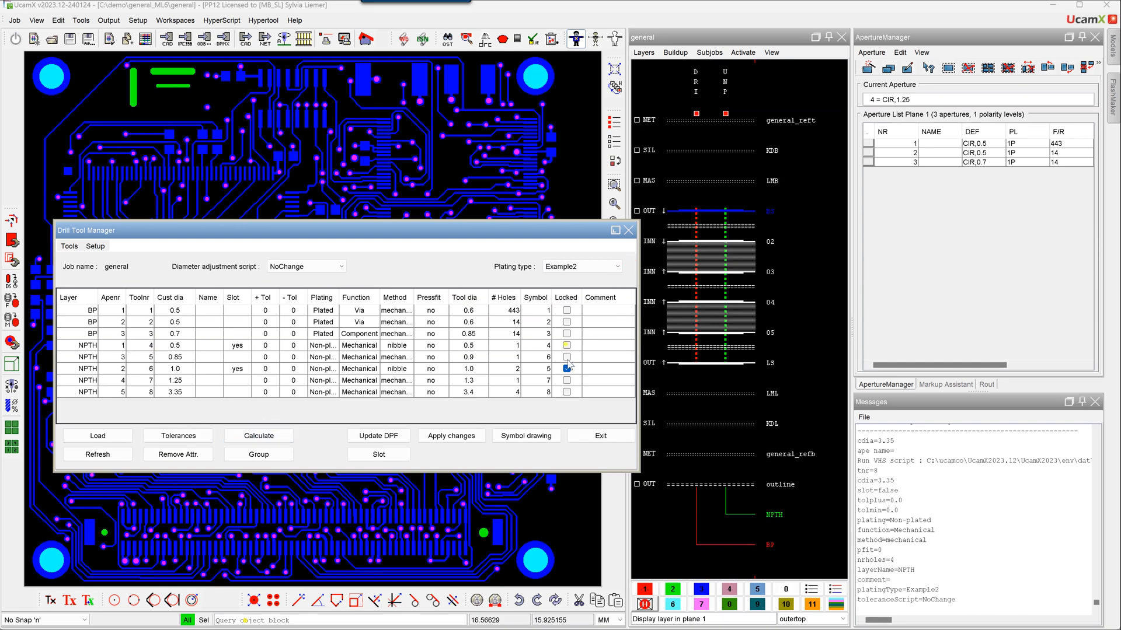
{"action": "left_click", "coordinate": [566, 369]}
{"action": "double_click", "coordinate": [265, 311]}
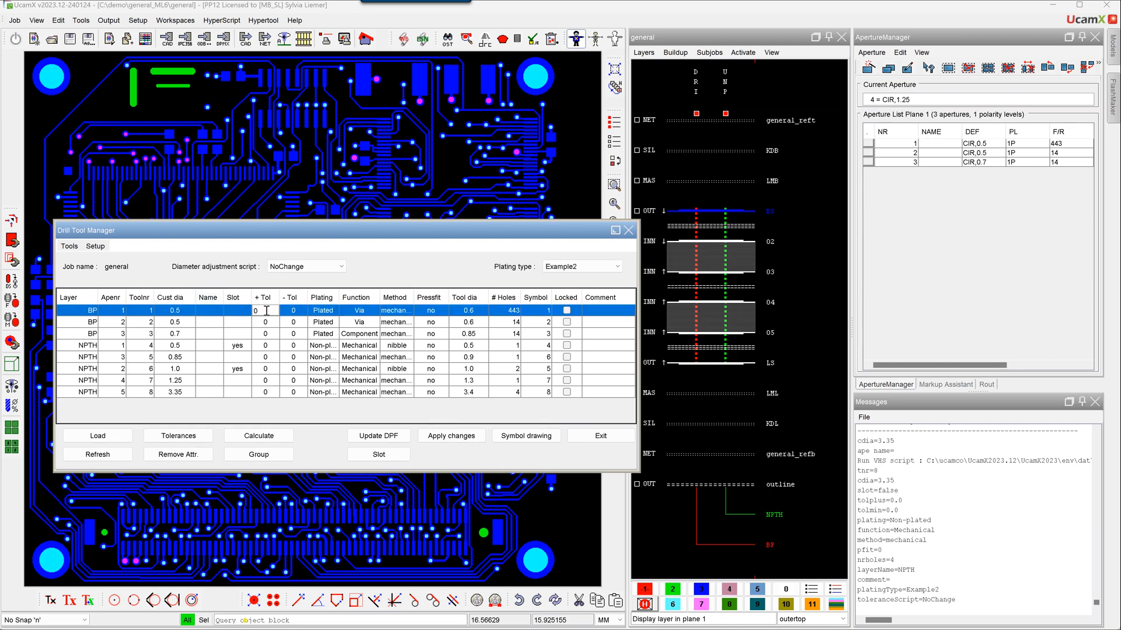
{"action": "type", "text": ".2"}
Step: Set the second BP tool's plus tolerance to 0.05 and its minus tolerance to 0.1
{"action": "double_click", "coordinate": [266, 322]}
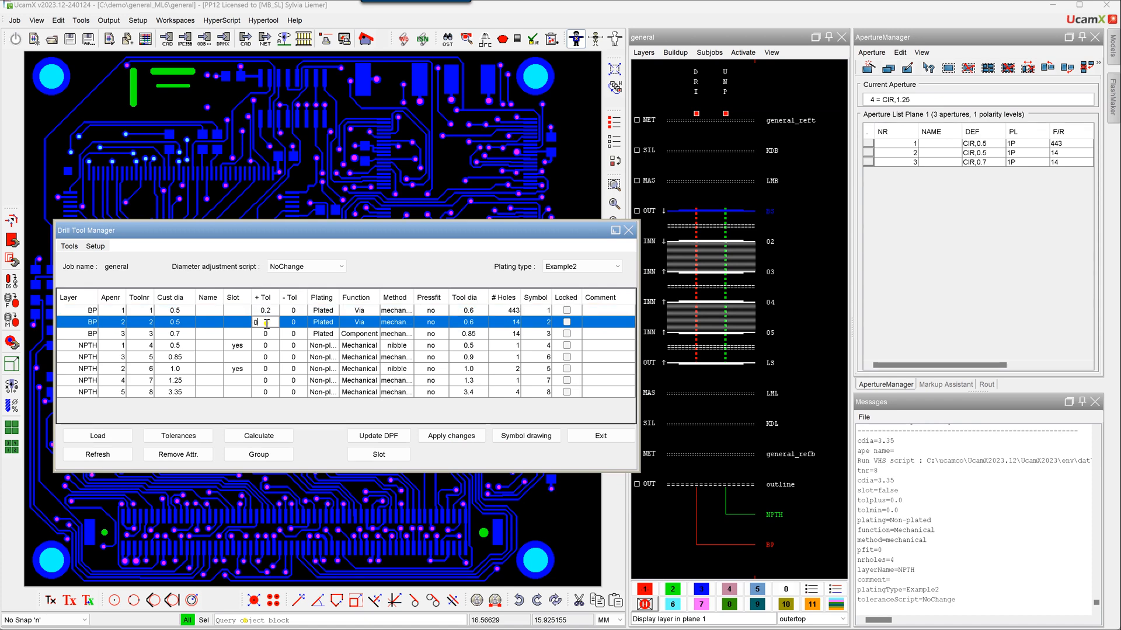
{"action": "type", "text": ".05"}
{"action": "left_click", "coordinate": [290, 324]}
{"action": "left_click", "coordinate": [290, 324]}
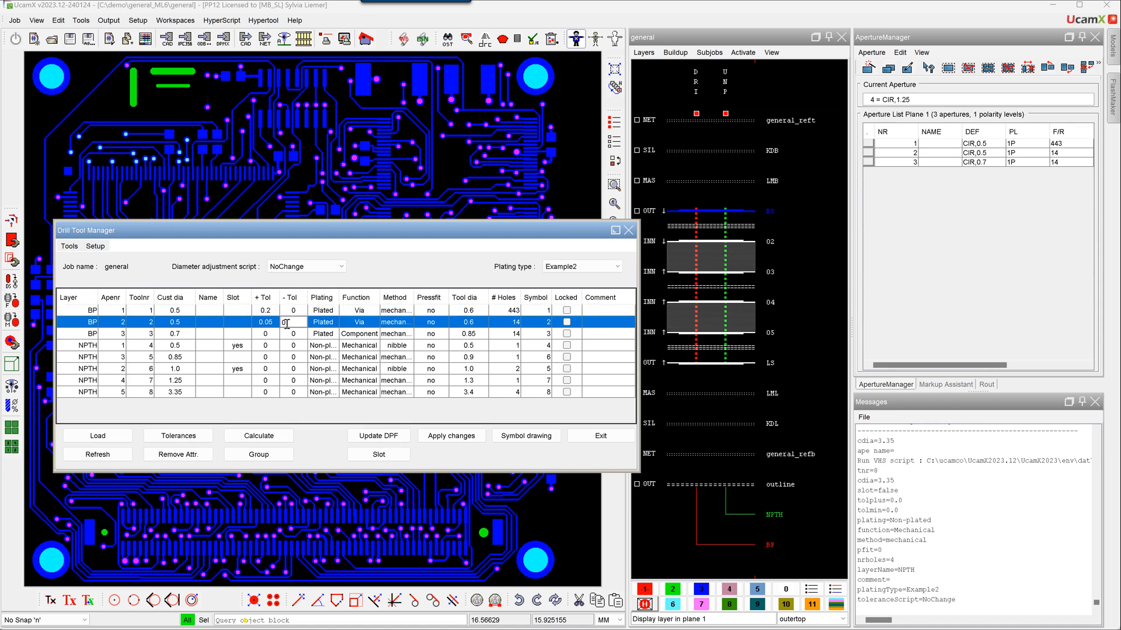
{"action": "type", "text": ".1"}
{"action": "key", "text": "Return"}
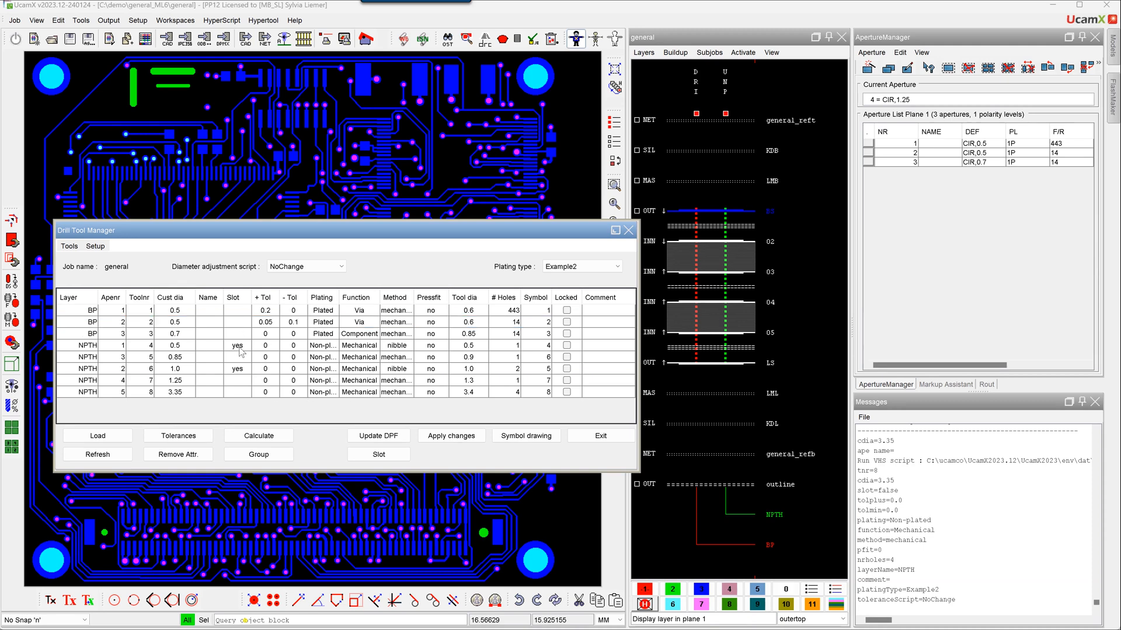
Step: Try to group the drill tools that have equal diameters but different tolerances
{"action": "left_click", "coordinate": [257, 456]}
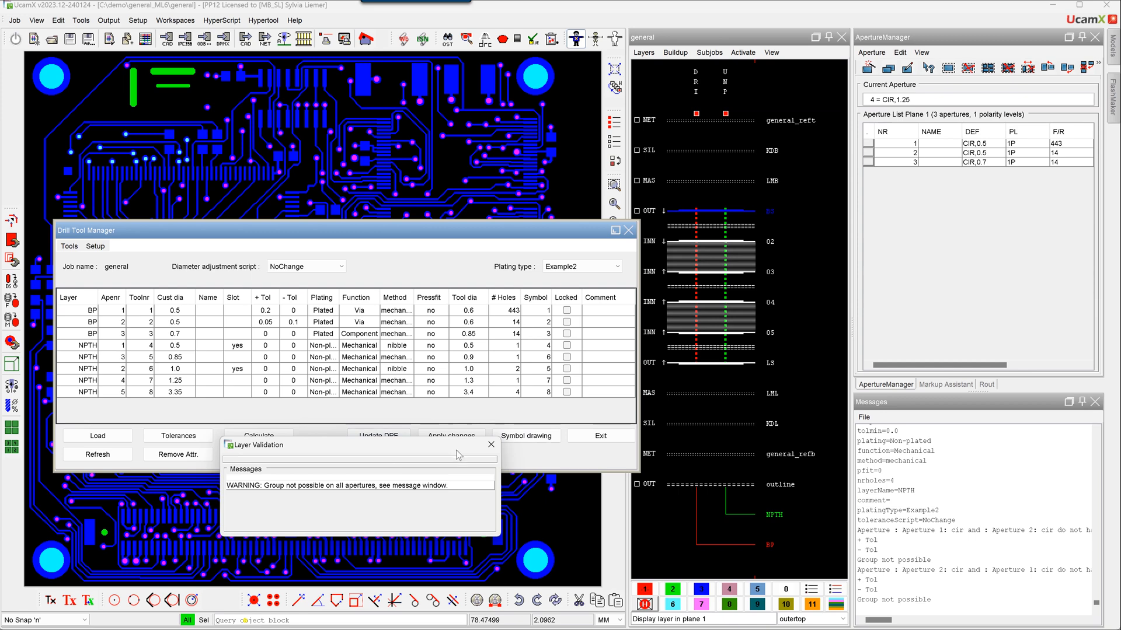
{"action": "left_click", "coordinate": [491, 446]}
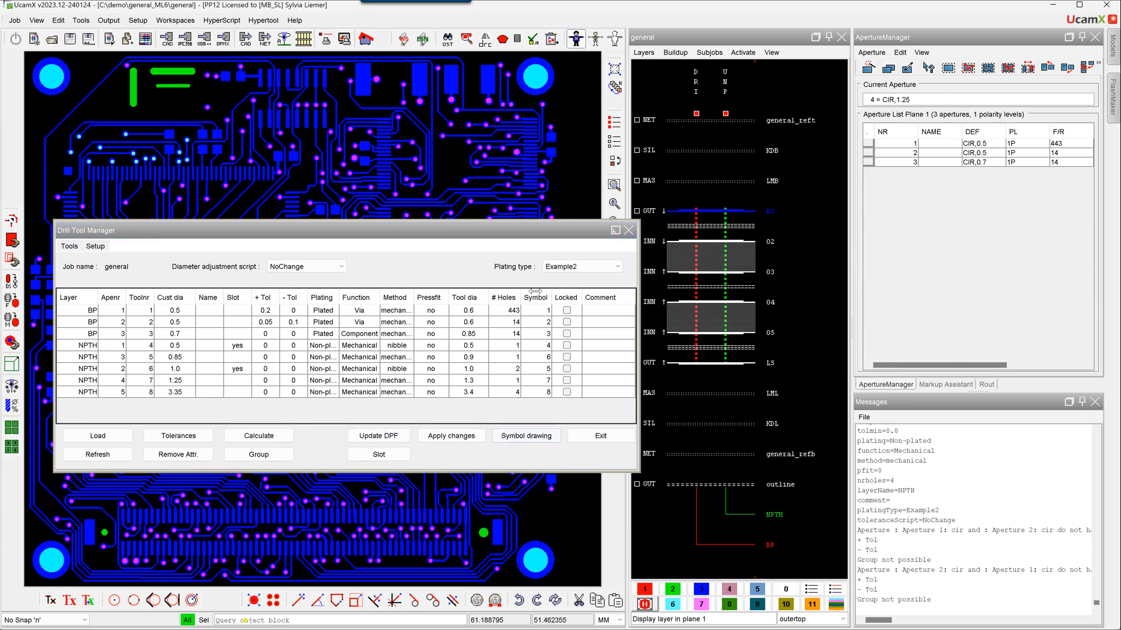
{"action": "left_click", "coordinate": [445, 229]}
Step: Set the customer diameter of the second BP tool to 0.6, keeping the aperture list in view
{"action": "left_click_drag", "start_coordinate": [563, 229], "coordinate": [786, 76]}
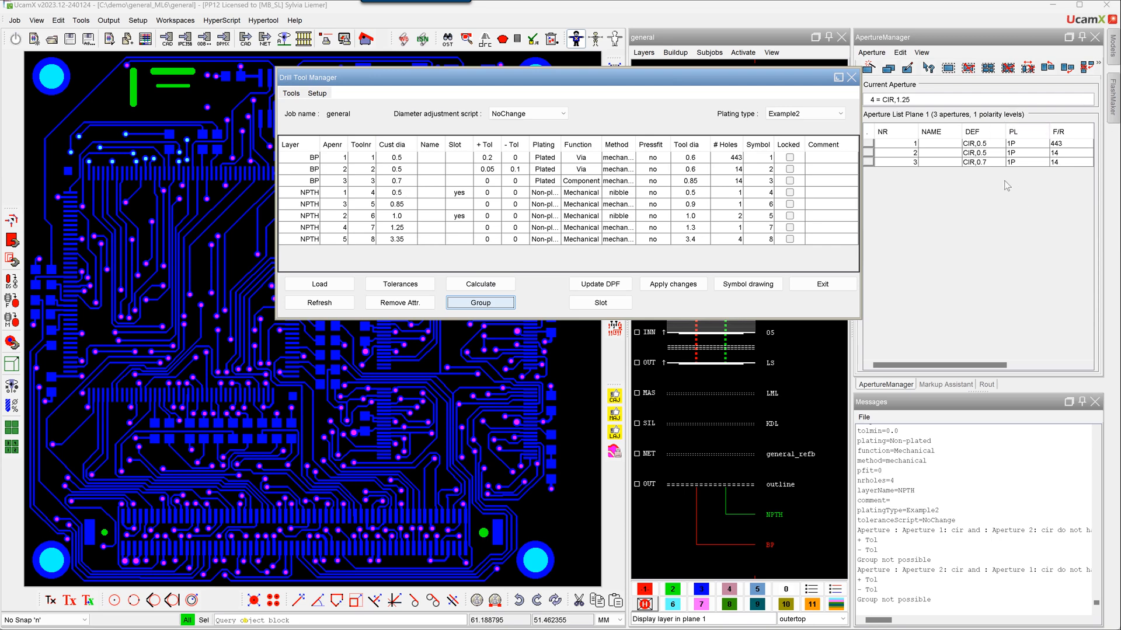
{"action": "double_click", "coordinate": [399, 169]}
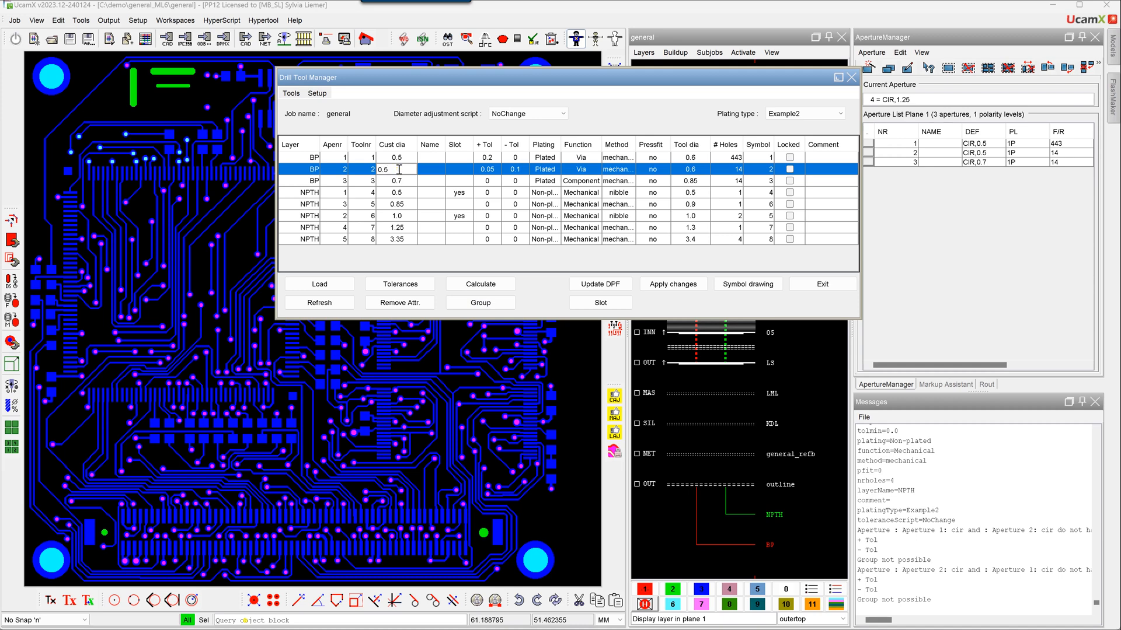
{"action": "key", "text": "BackSpace"}
{"action": "type", "text": "6"}
{"action": "key", "text": "Return"}
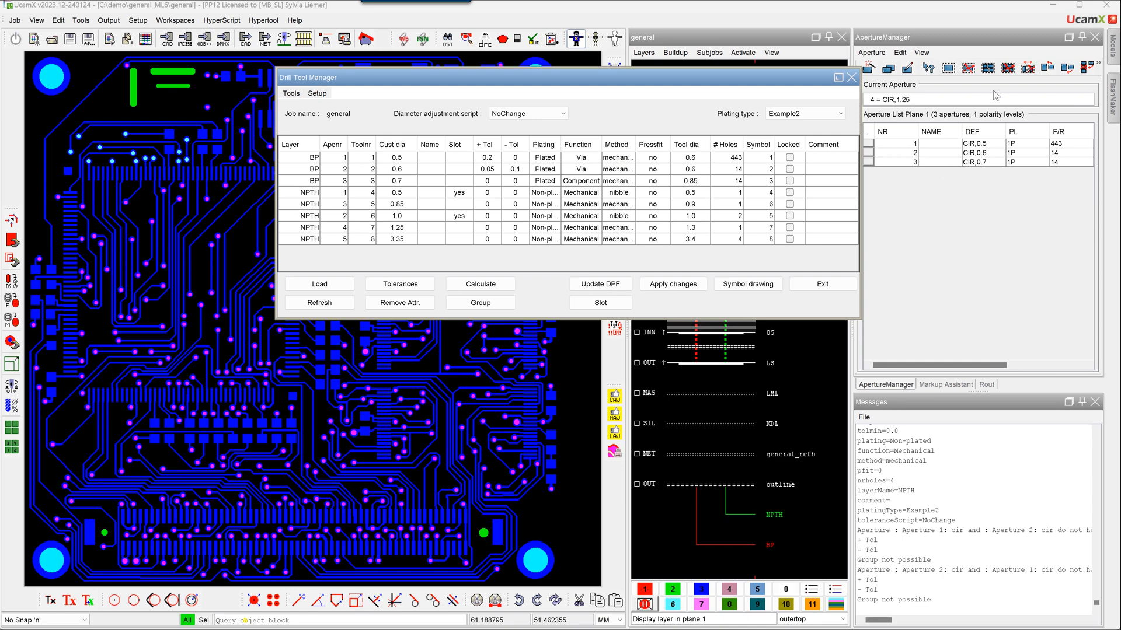
Step: Clear all displayed layers and display only the NPTH layer in plane 1
{"action": "left_click_drag", "start_coordinate": [579, 79], "coordinate": [198, 316]}
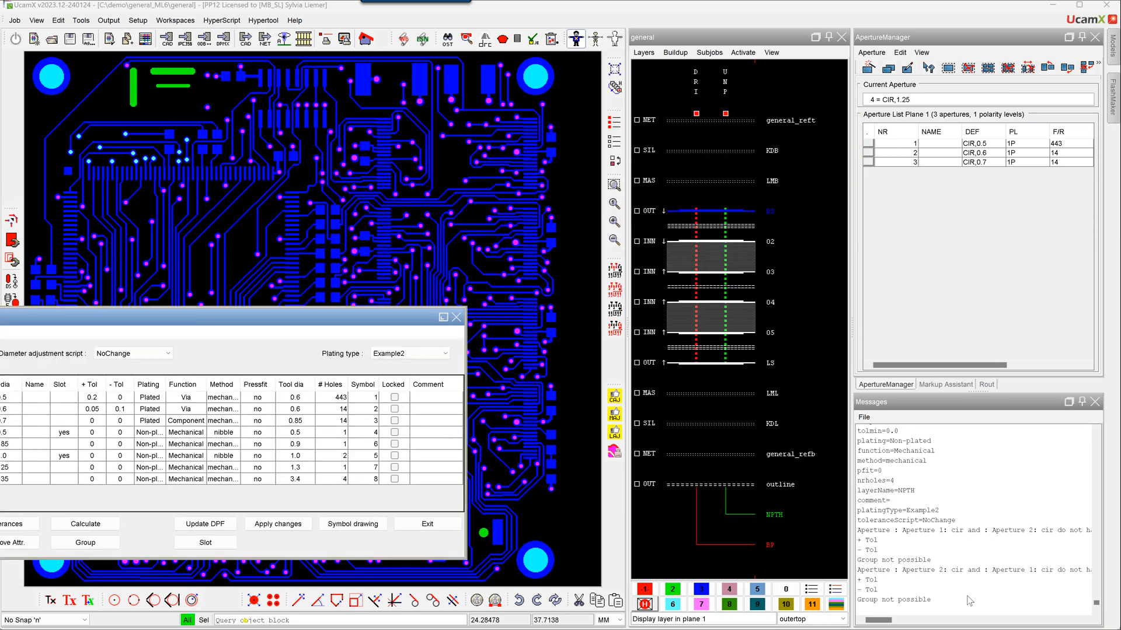
{"action": "left_click", "coordinate": [811, 591]}
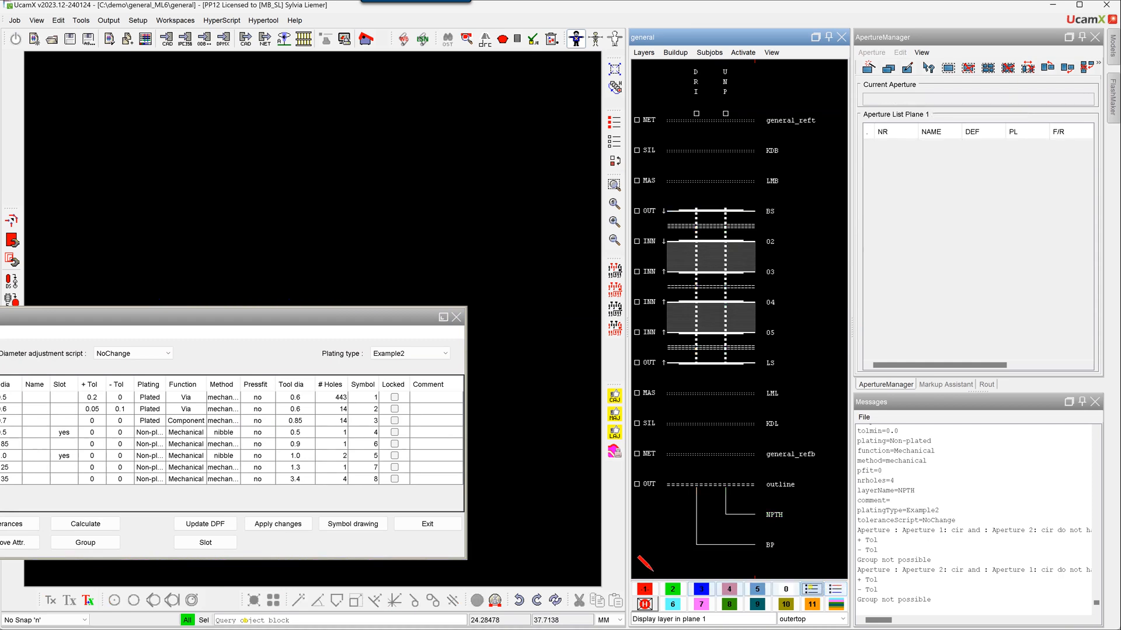
{"action": "left_click", "coordinate": [769, 514]}
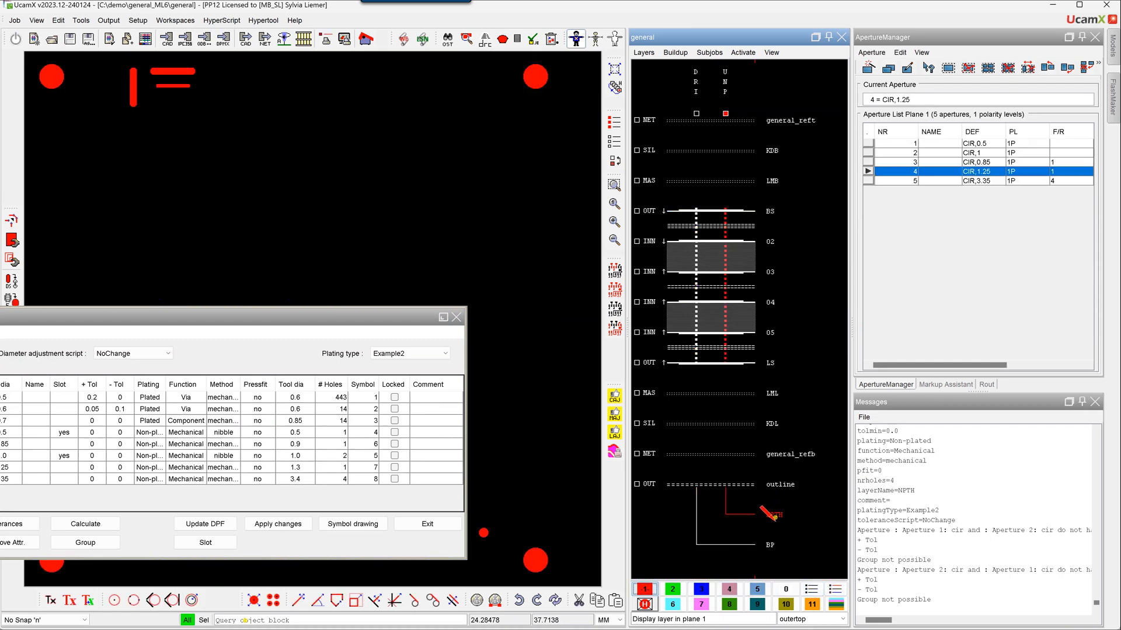
Step: Duplicate the NPTH layer as a reference copy and make the original NPTH active in plane 1 again
{"action": "left_click", "coordinate": [644, 52]}
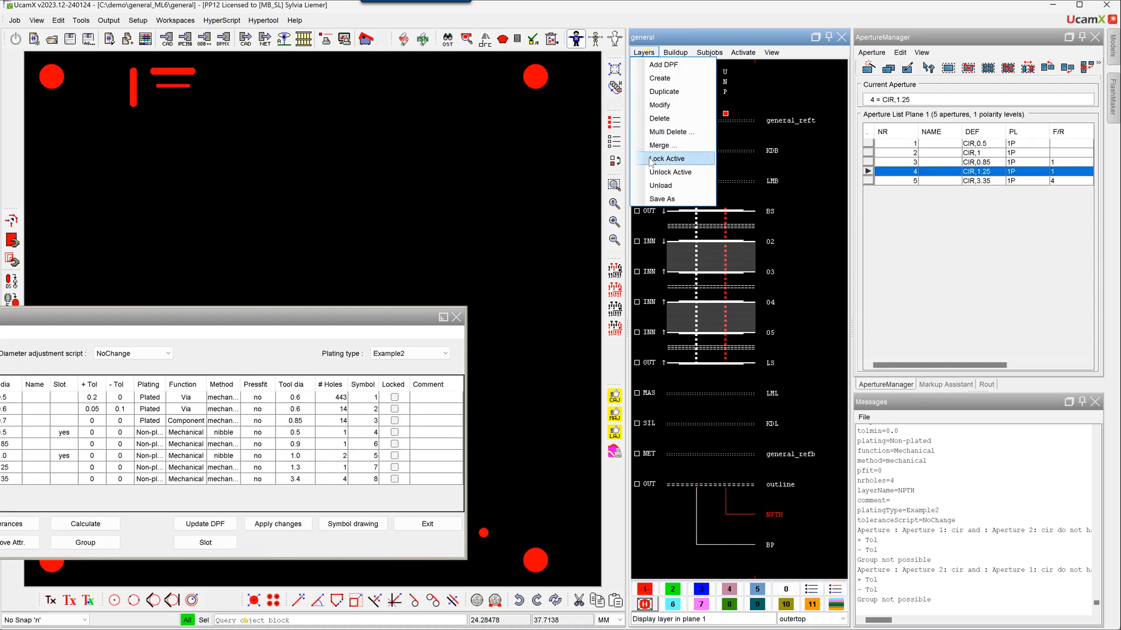
{"action": "left_click", "coordinate": [663, 92]}
{"action": "left_click", "coordinate": [776, 511]}
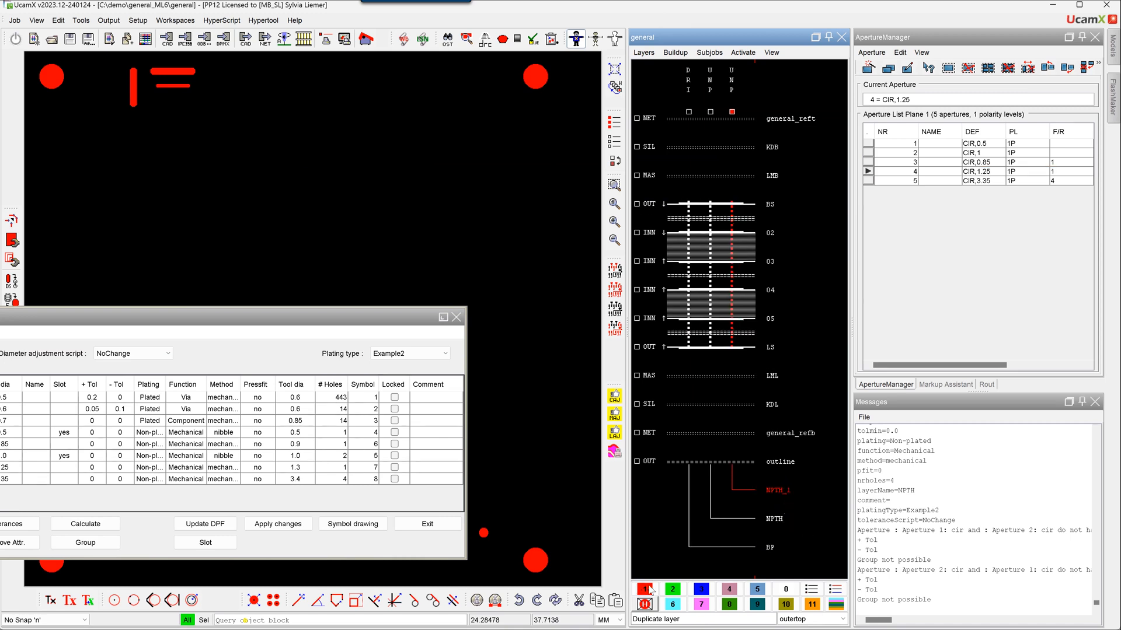
{"action": "left_click", "coordinate": [774, 518]}
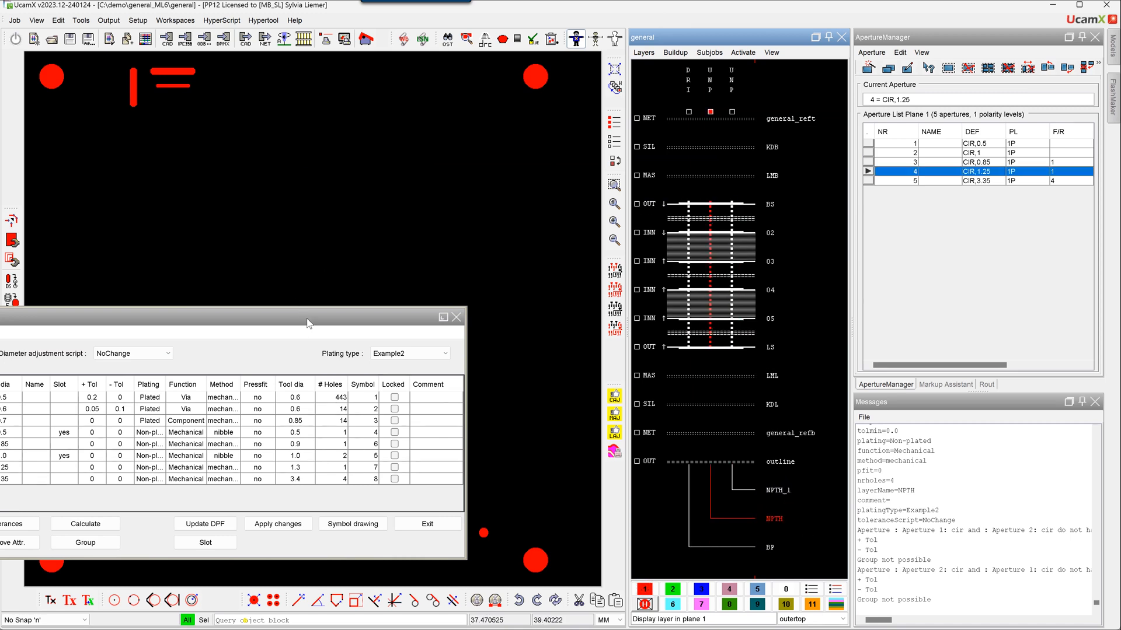
Step: Bring up the slot list for the drill tools and set the new length of the 0.5 mm slot to 6
{"action": "left_click_drag", "start_coordinate": [309, 320], "coordinate": [469, 219]}
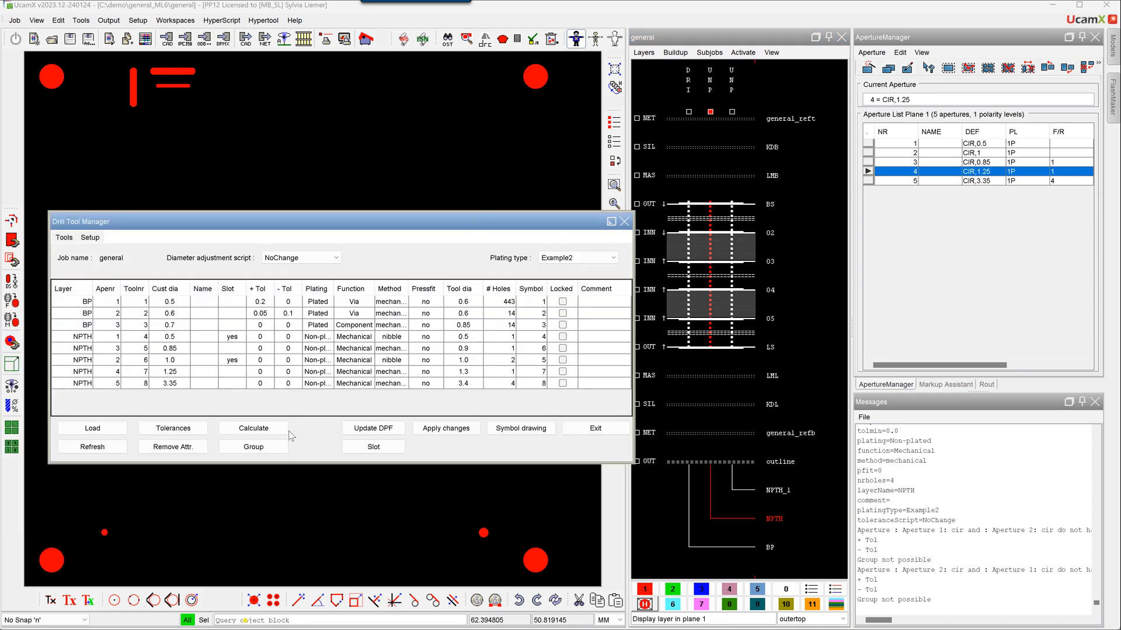
{"action": "left_click", "coordinate": [374, 446]}
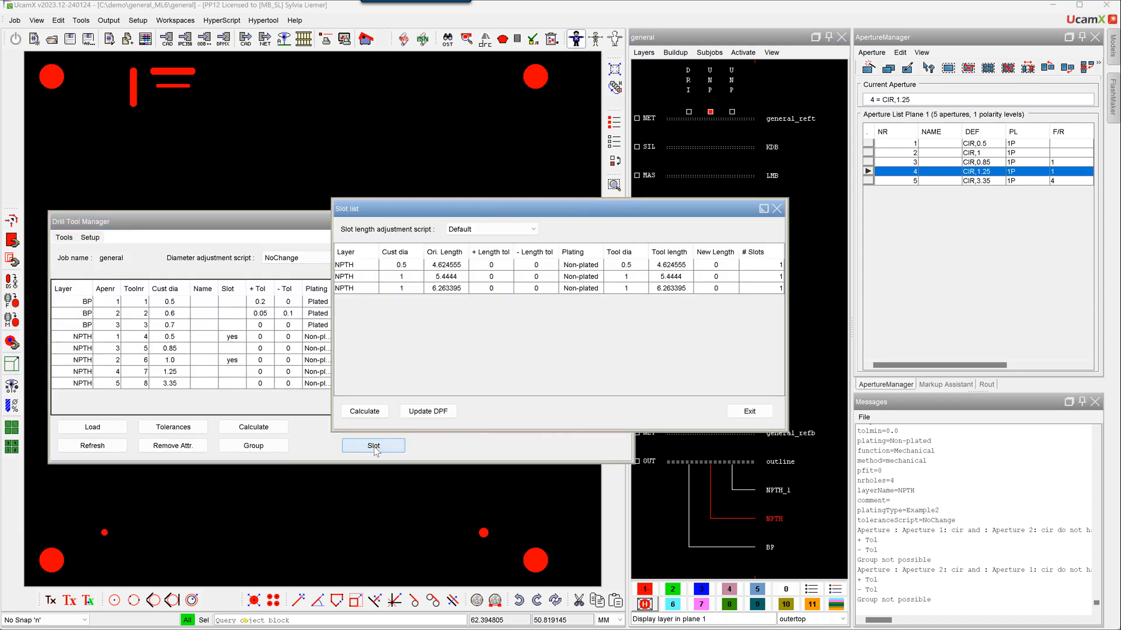
{"action": "left_click_drag", "start_coordinate": [491, 208], "coordinate": [297, 214]}
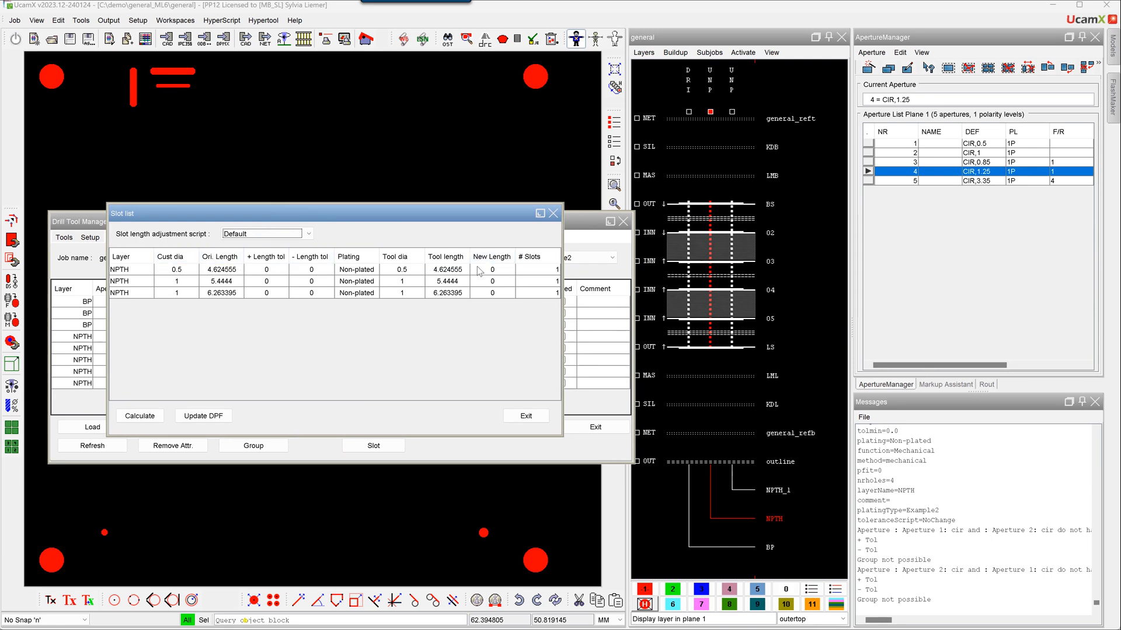
{"action": "double_click", "coordinate": [494, 269]}
{"action": "left_click_drag", "start_coordinate": [495, 269], "coordinate": [513, 270]}
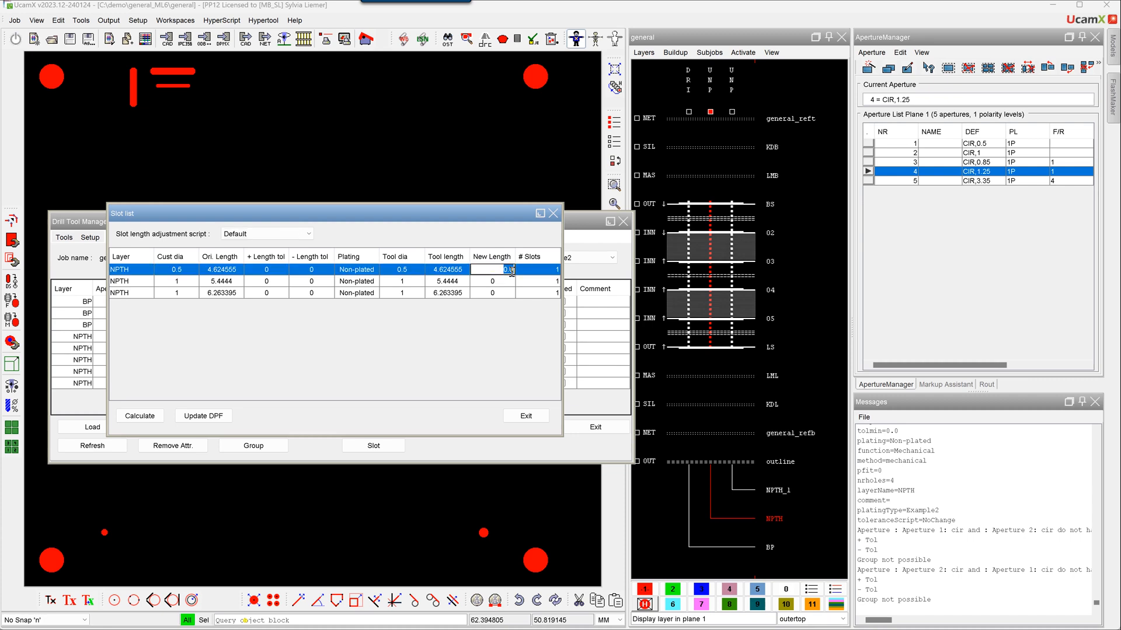
{"action": "type", "text": "6"}
{"action": "key", "text": "Return"}
Step: Set the new length of the shorter 1 mm slot to 8
{"action": "double_click", "coordinate": [498, 281]}
{"action": "left_click_drag", "start_coordinate": [497, 282], "coordinate": [512, 292]}
{"action": "type", "text": "8"}
{"action": "key", "text": "Return"}
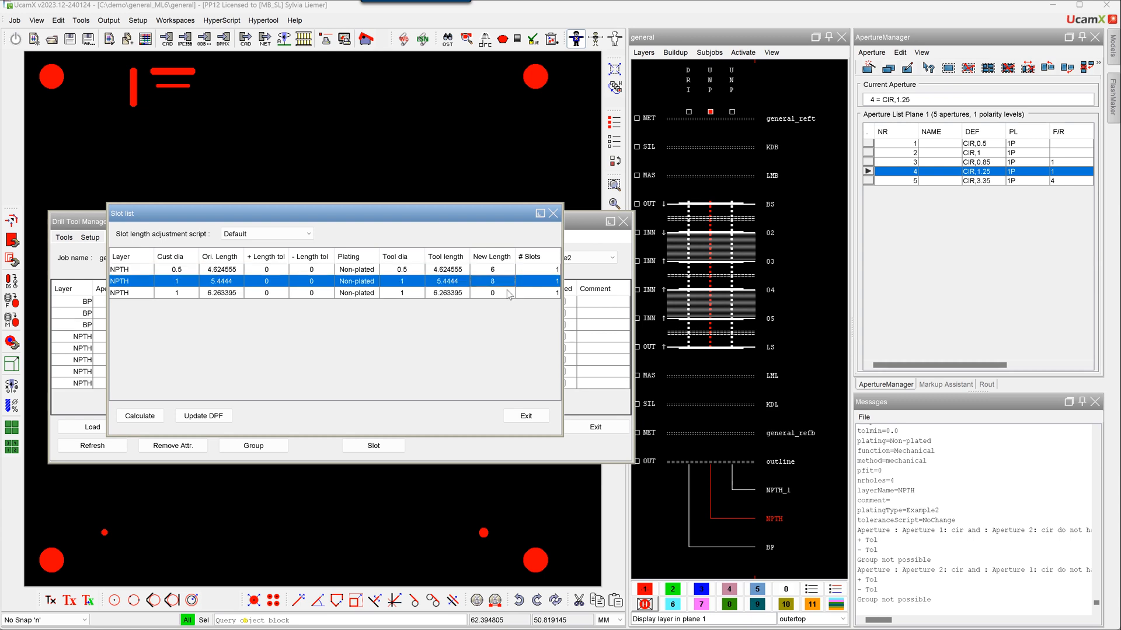
Step: Enter a new length for the longer 1 mm slot and write the new slot lengths to the layer
{"action": "double_click", "coordinate": [492, 293]}
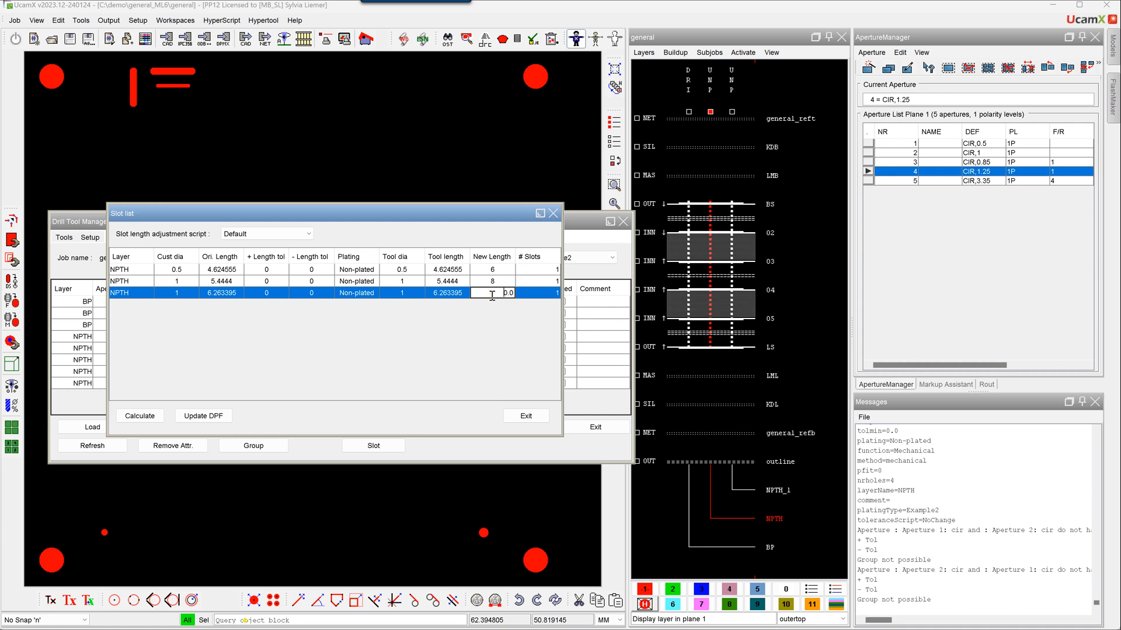
{"action": "key", "text": "Delete"}
{"action": "key", "text": "Delete"}
{"action": "key", "text": "Delete"}
{"action": "key", "text": "Return"}
{"action": "left_click", "coordinate": [210, 416]}
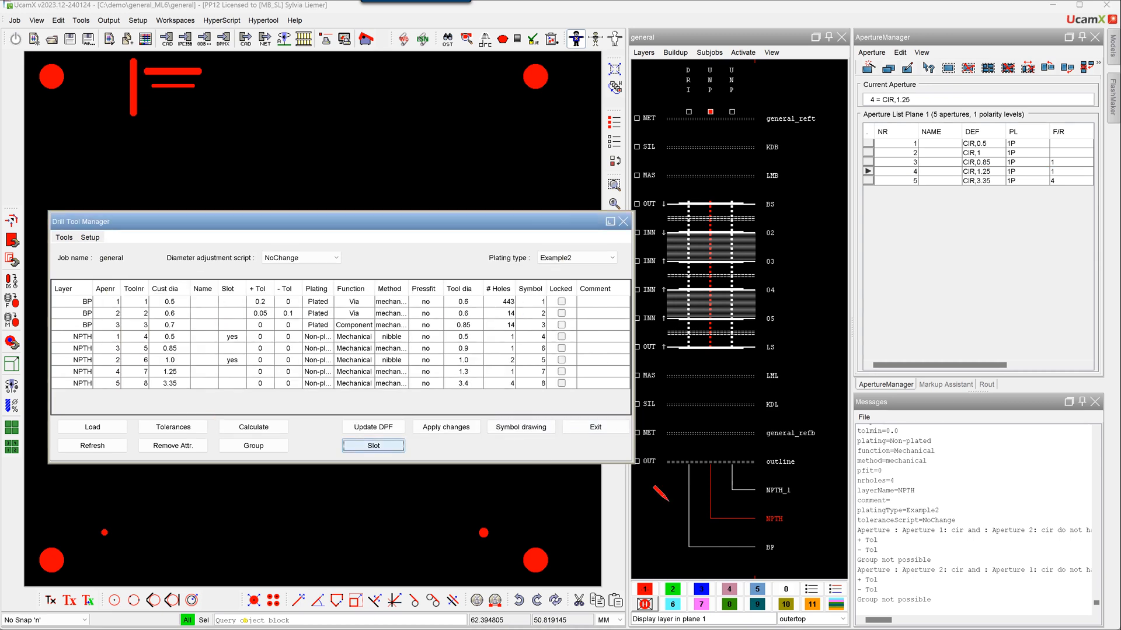
Step: Display the duplicate NPTH_1 in plane 3 to compare its slots with NPTH, and close the Drill Tool Manager
{"action": "left_click", "coordinate": [701, 593]}
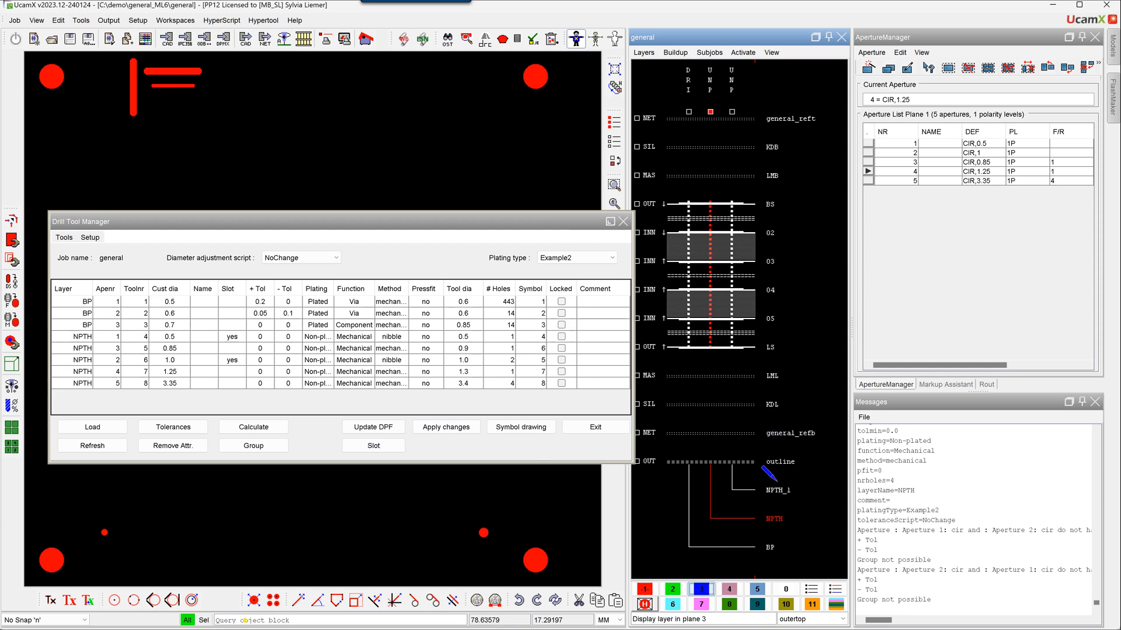
{"action": "left_click", "coordinate": [770, 488]}
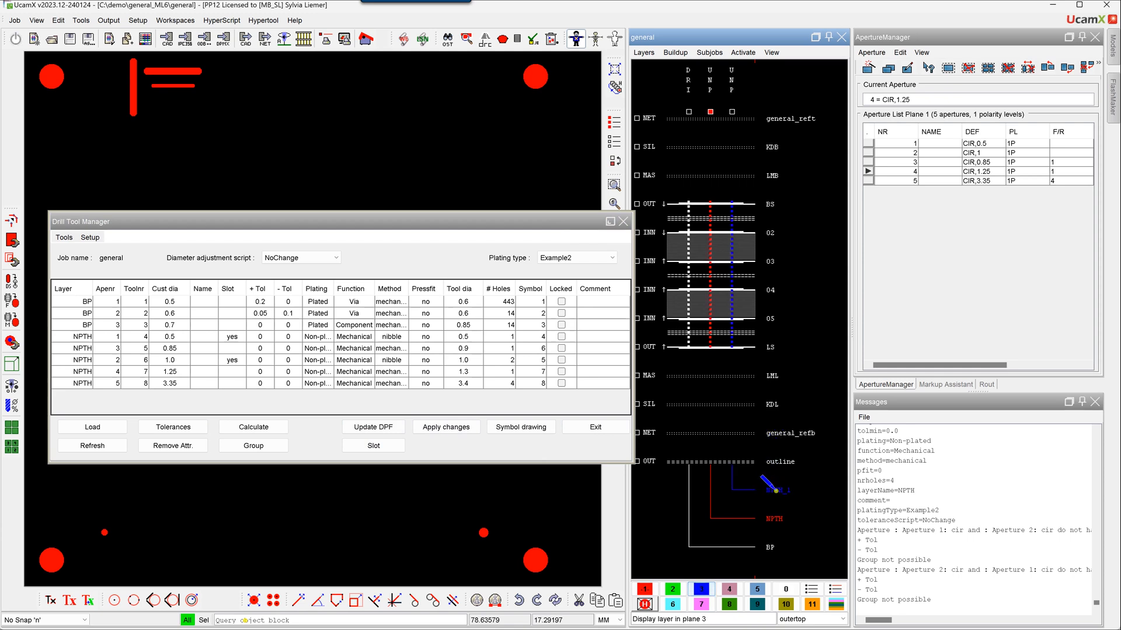
{"action": "left_click", "coordinate": [614, 185]}
{"action": "left_click_drag", "start_coordinate": [121, 52], "coordinate": [213, 121]}
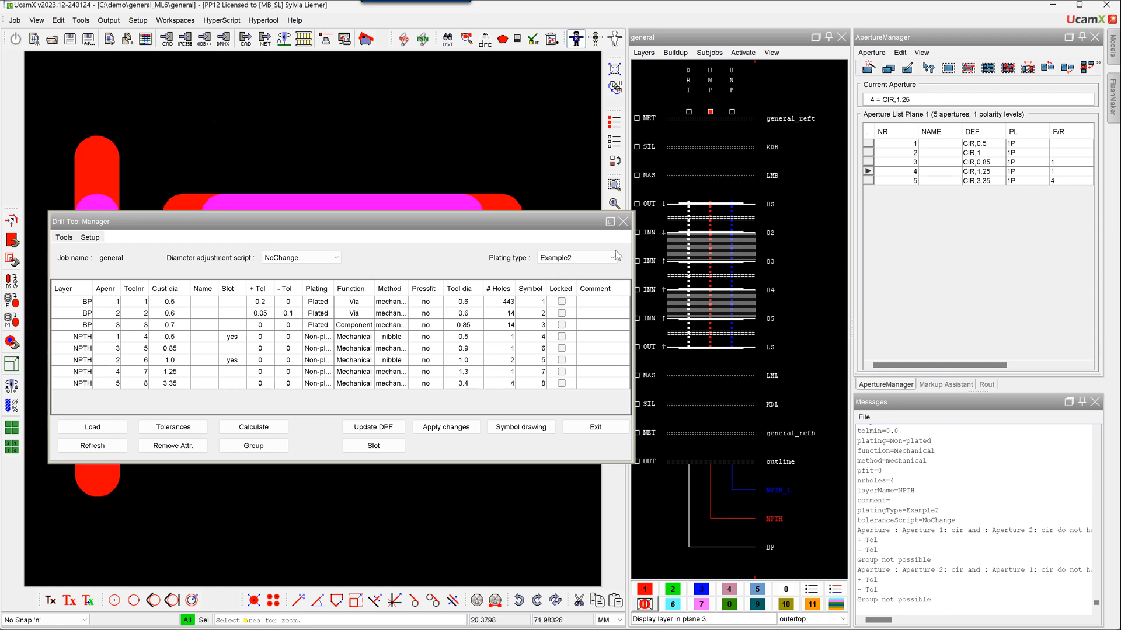
{"action": "left_click", "coordinate": [622, 222]}
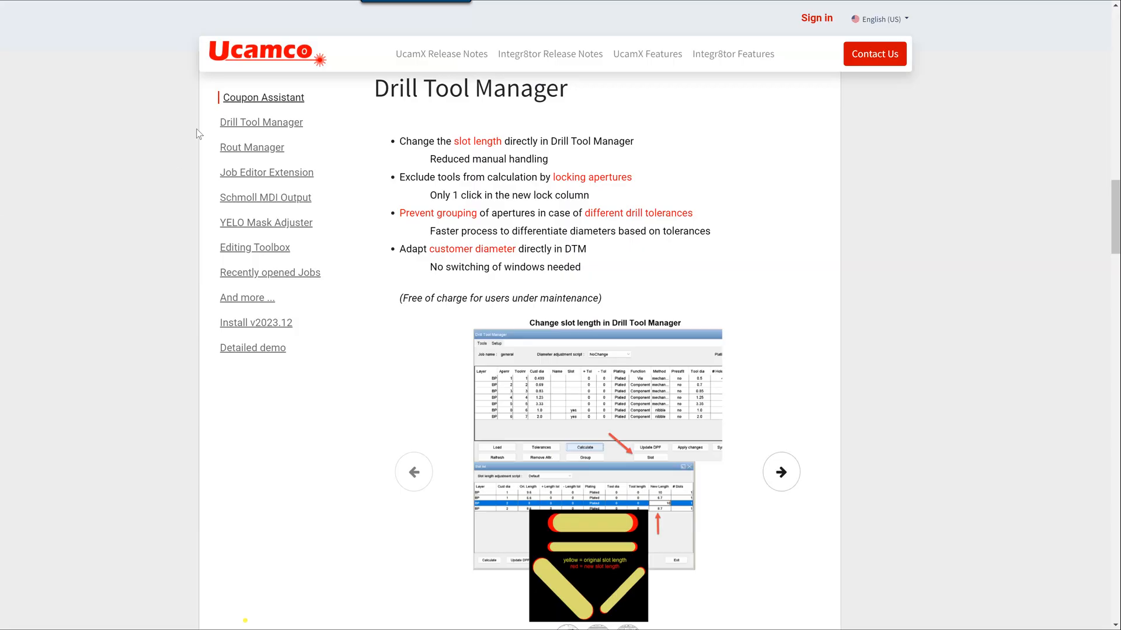
Step: Go to the Rout Manager demonstration and inspect the rounded corners of layer 4's rout path in filled and outline view
{"action": "left_click", "coordinate": [246, 150]}
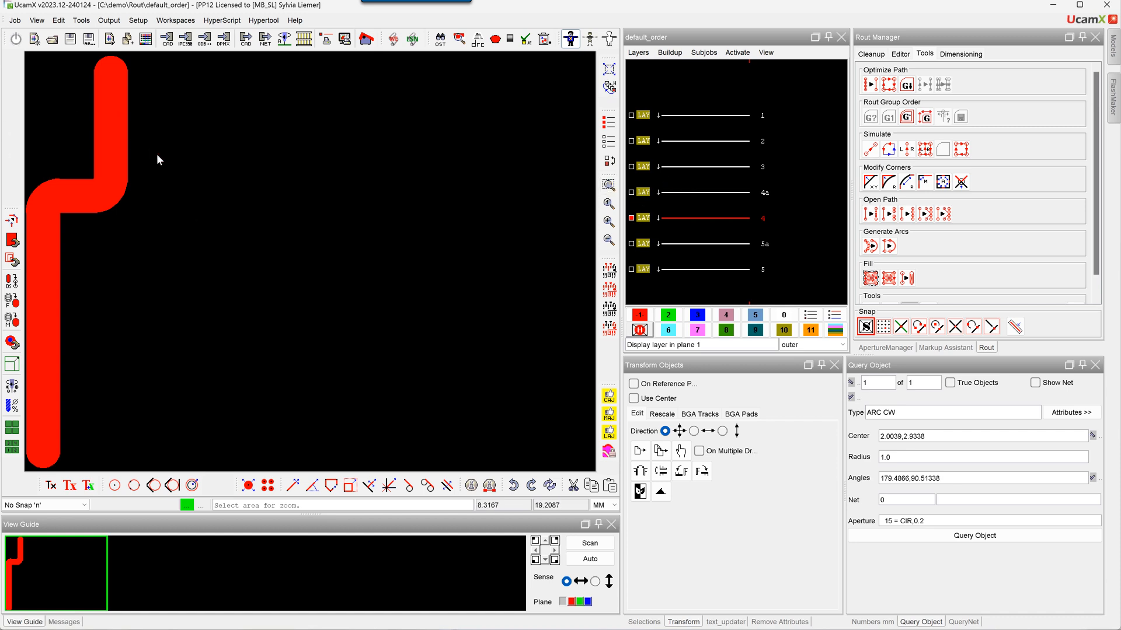
{"action": "left_click_drag", "start_coordinate": [157, 153], "coordinate": [13, 250]}
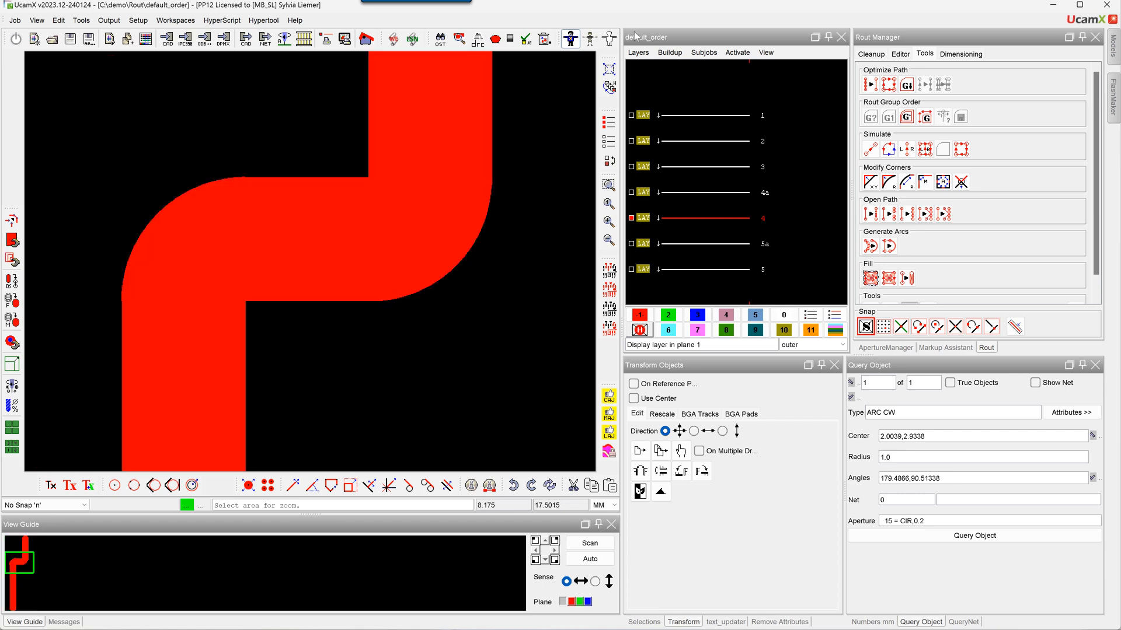
{"action": "left_click", "coordinate": [589, 40]}
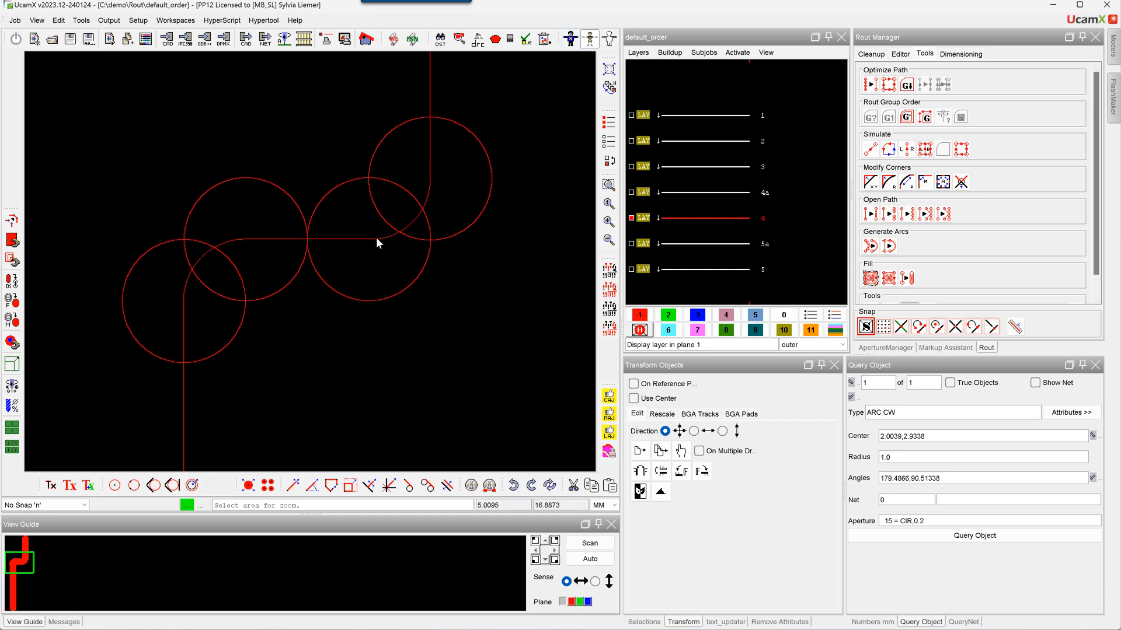
{"action": "left_click", "coordinate": [589, 38]}
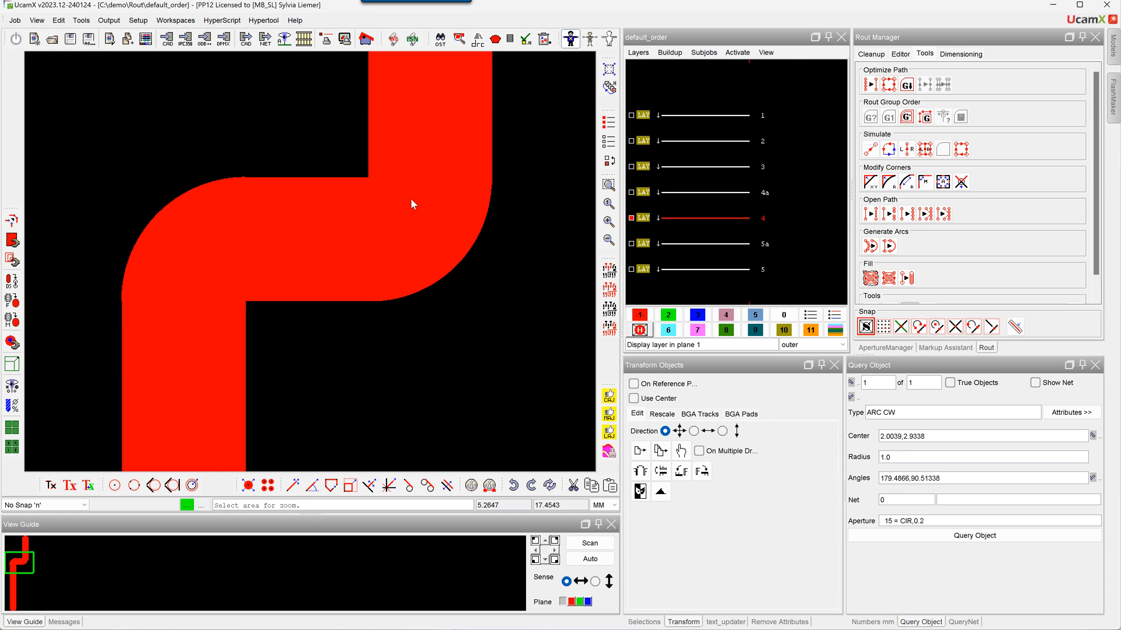
Step: Preview layer 4's rout path compensated to the left with value 0.0, apply the correction to its rounded corner and inspect it in outline view
{"action": "left_click", "coordinate": [962, 150]}
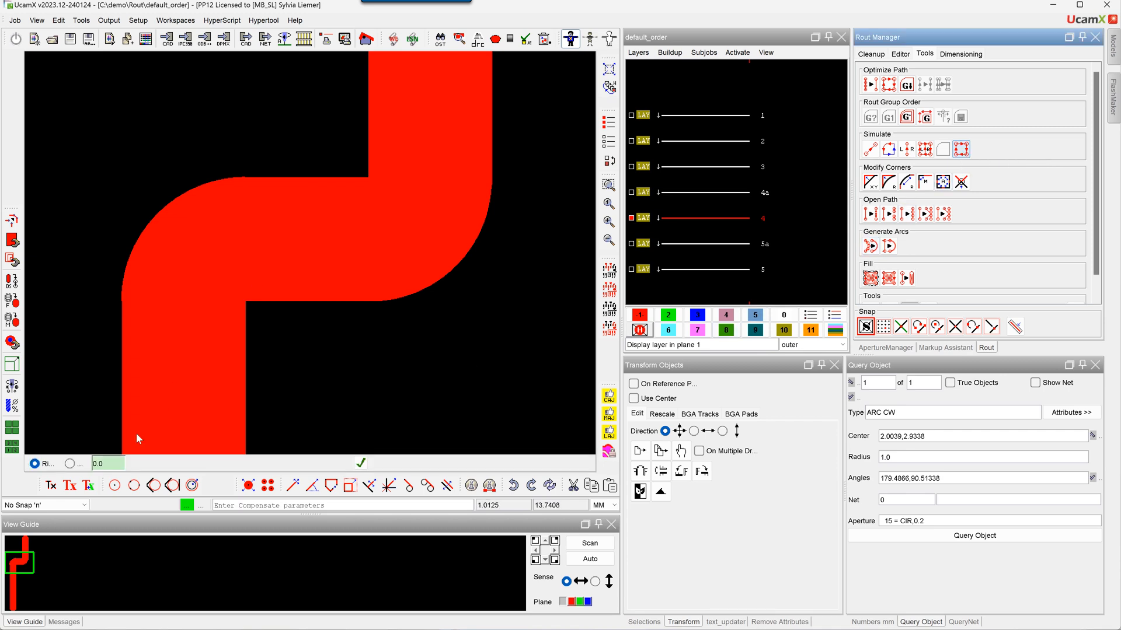
{"action": "left_click", "coordinate": [70, 464]}
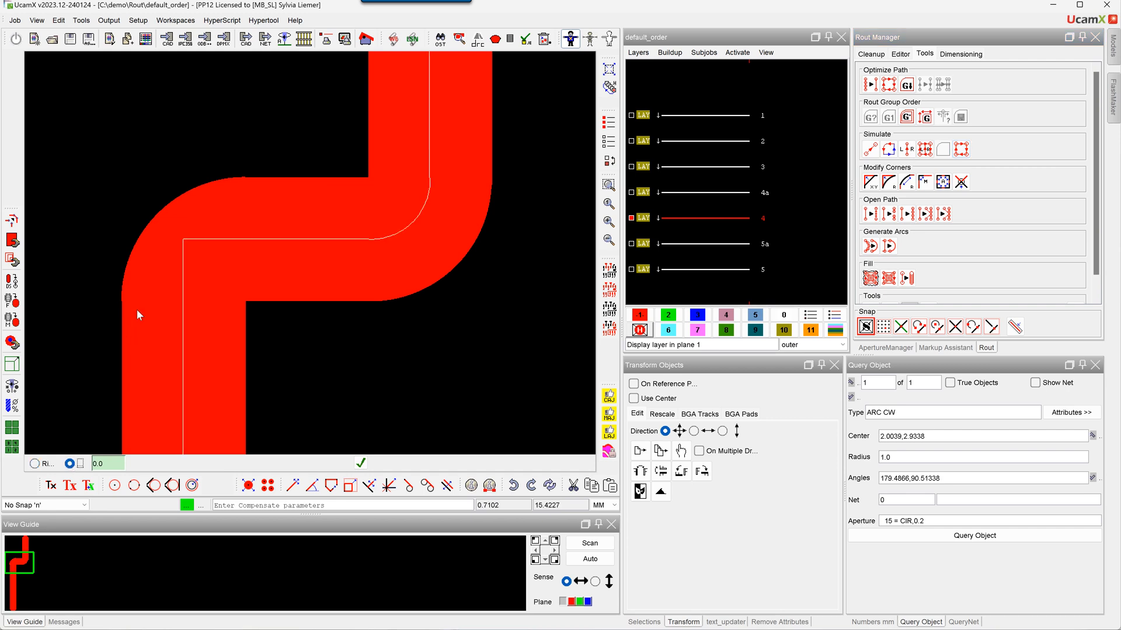
{"action": "left_click", "coordinate": [590, 39]}
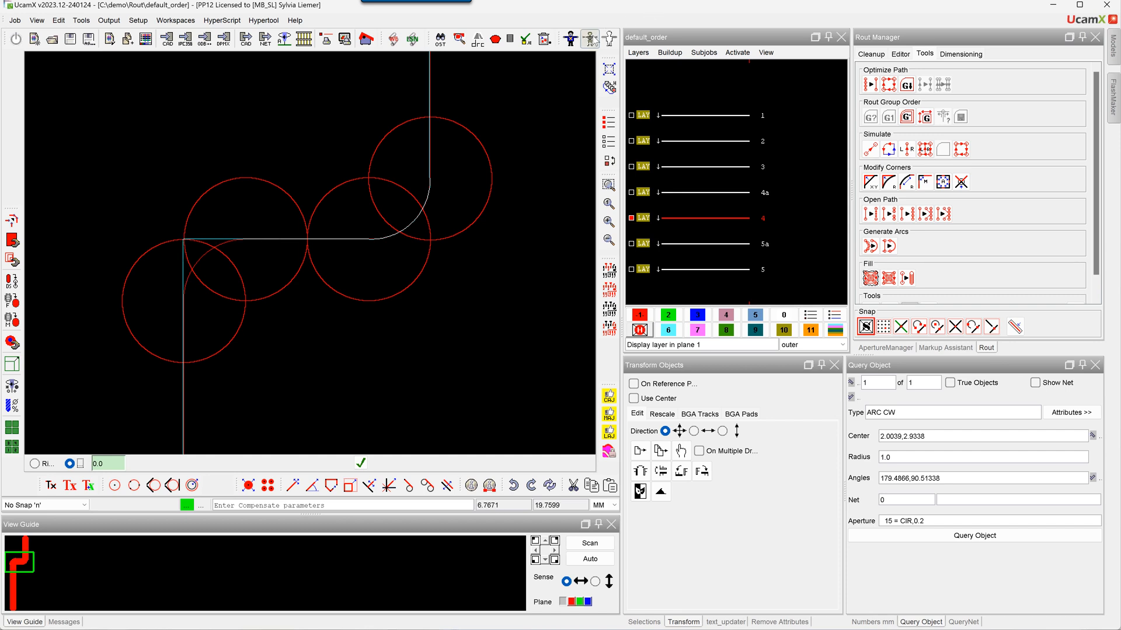
{"action": "left_click", "coordinate": [570, 38]}
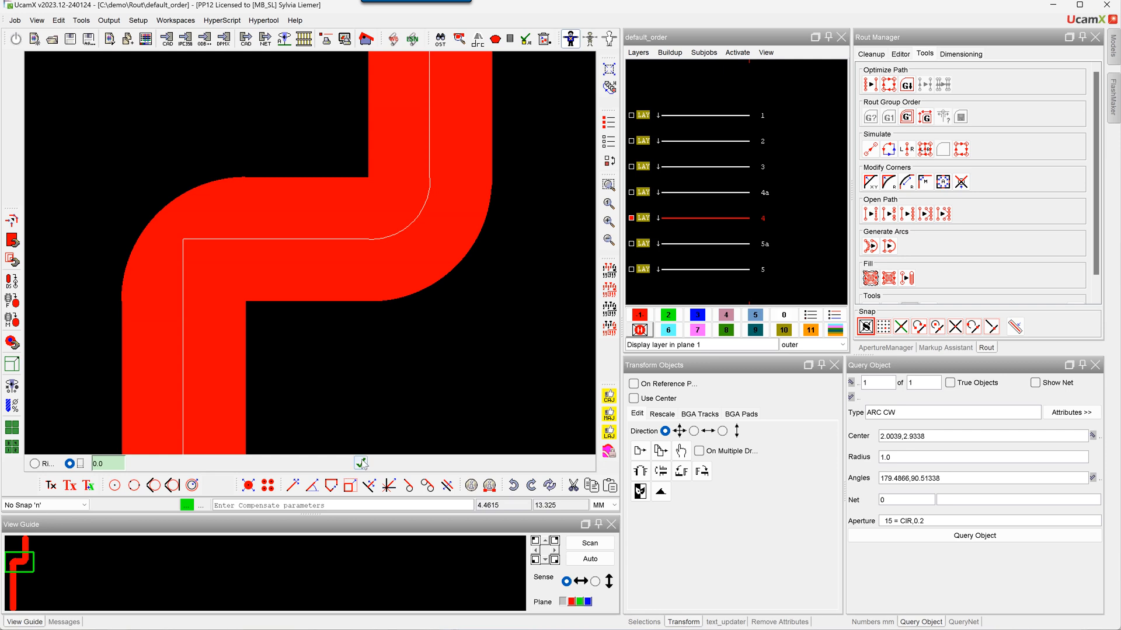
{"action": "left_click", "coordinate": [361, 463]}
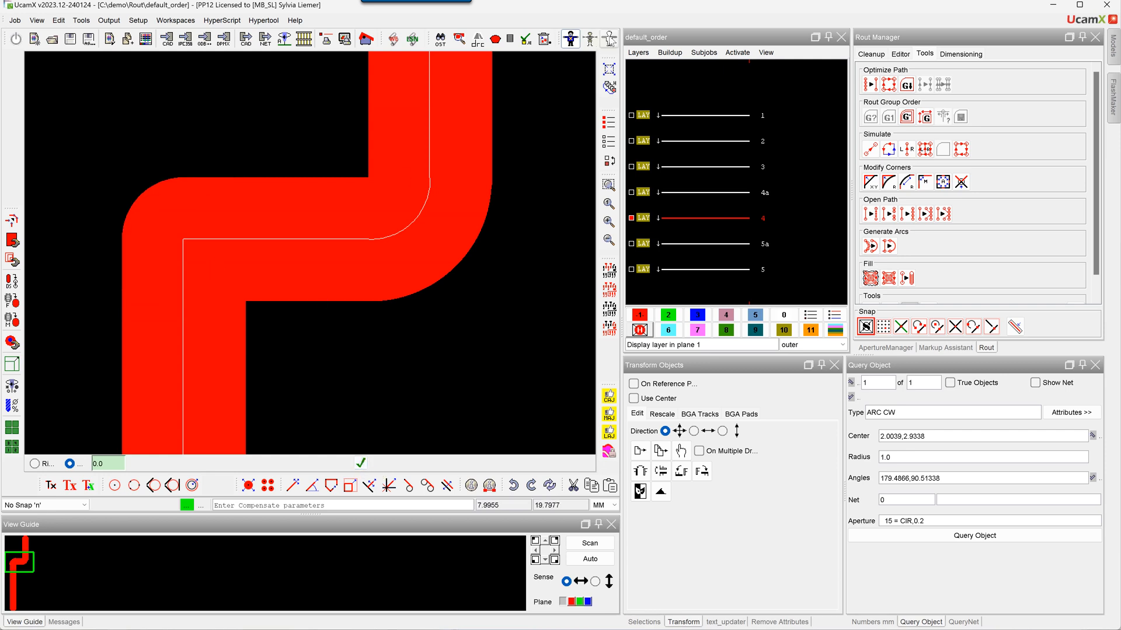
{"action": "left_click", "coordinate": [590, 38]}
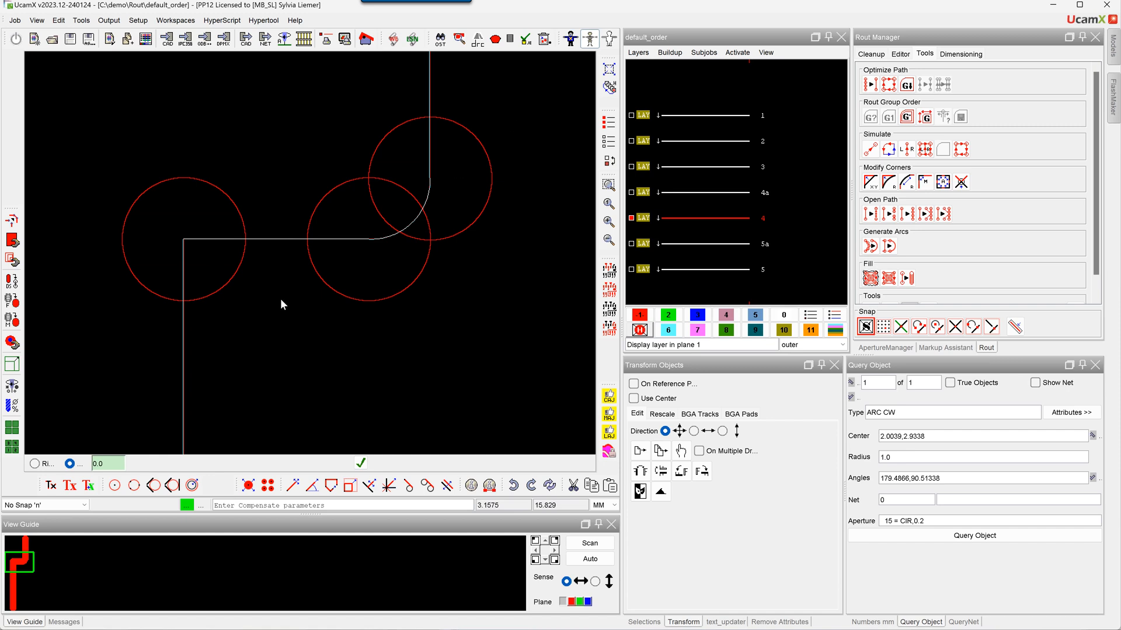
{"action": "key", "text": "Escape"}
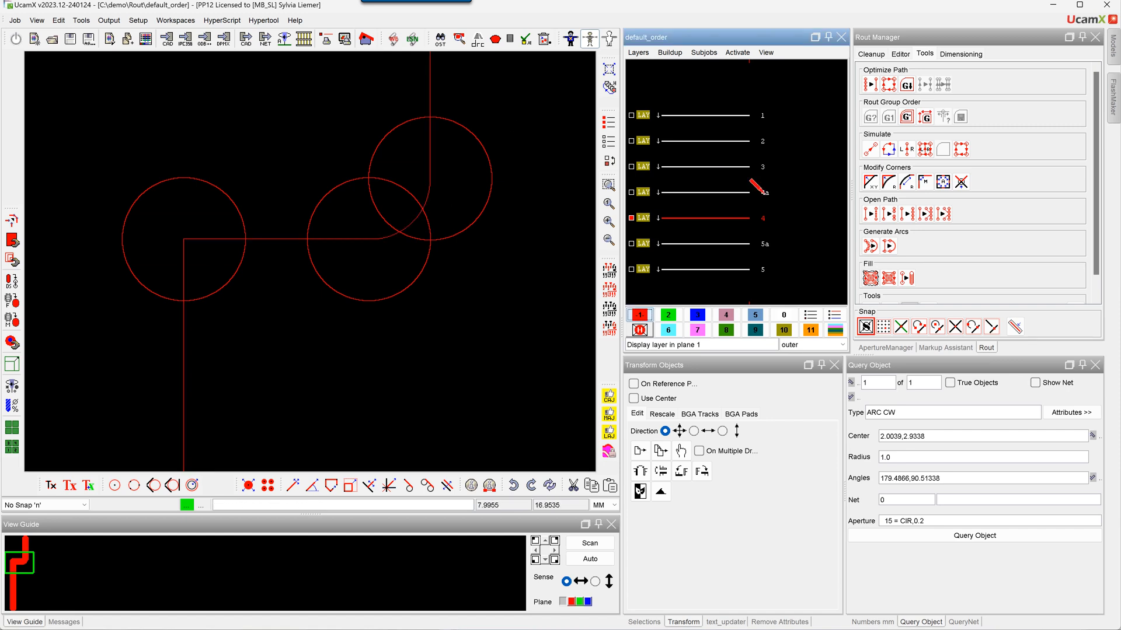
Step: Display layer 5 in plane 1 and frame its segmented corner
{"action": "left_click", "coordinate": [758, 268]}
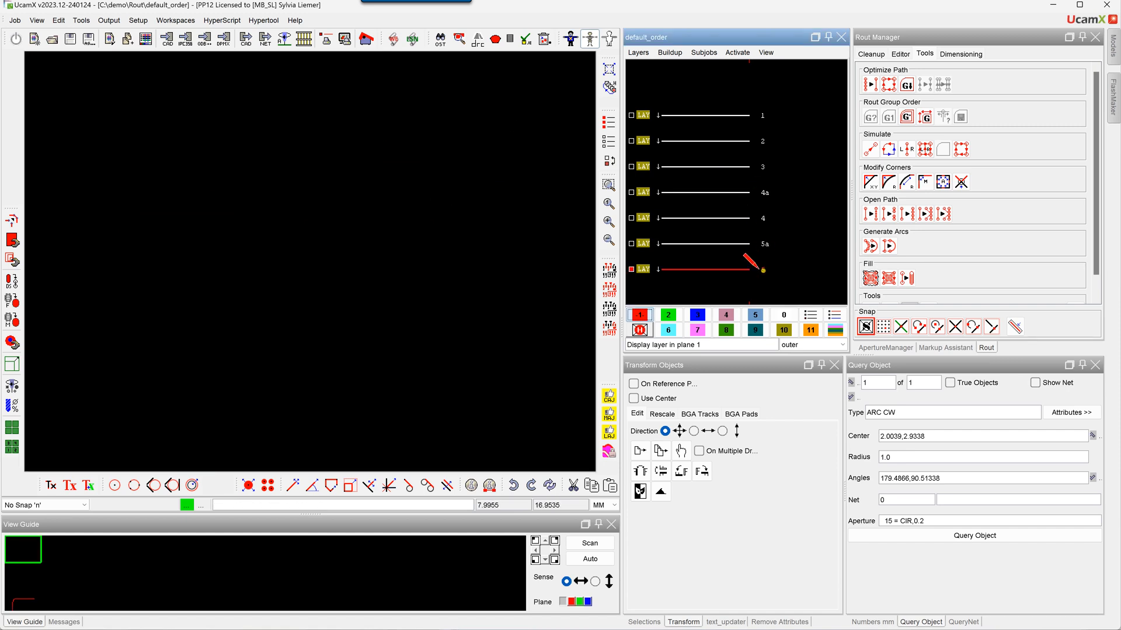
{"action": "left_click", "coordinate": [609, 203]}
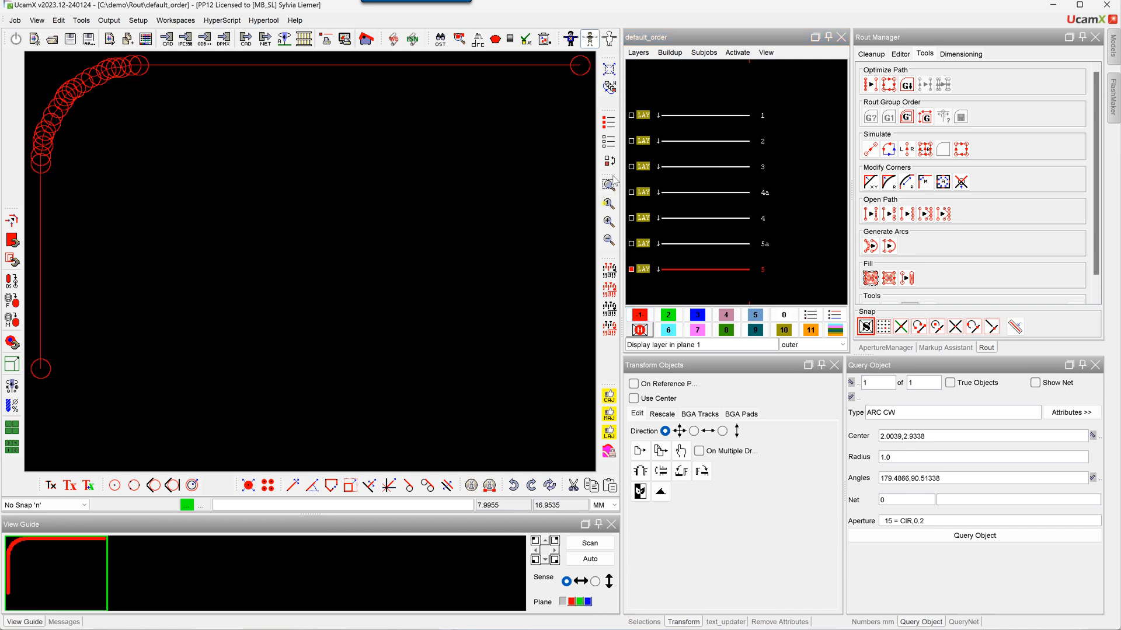
{"action": "left_click", "coordinate": [609, 185]}
{"action": "left_click_drag", "start_coordinate": [202, 183], "coordinate": [7, 31]}
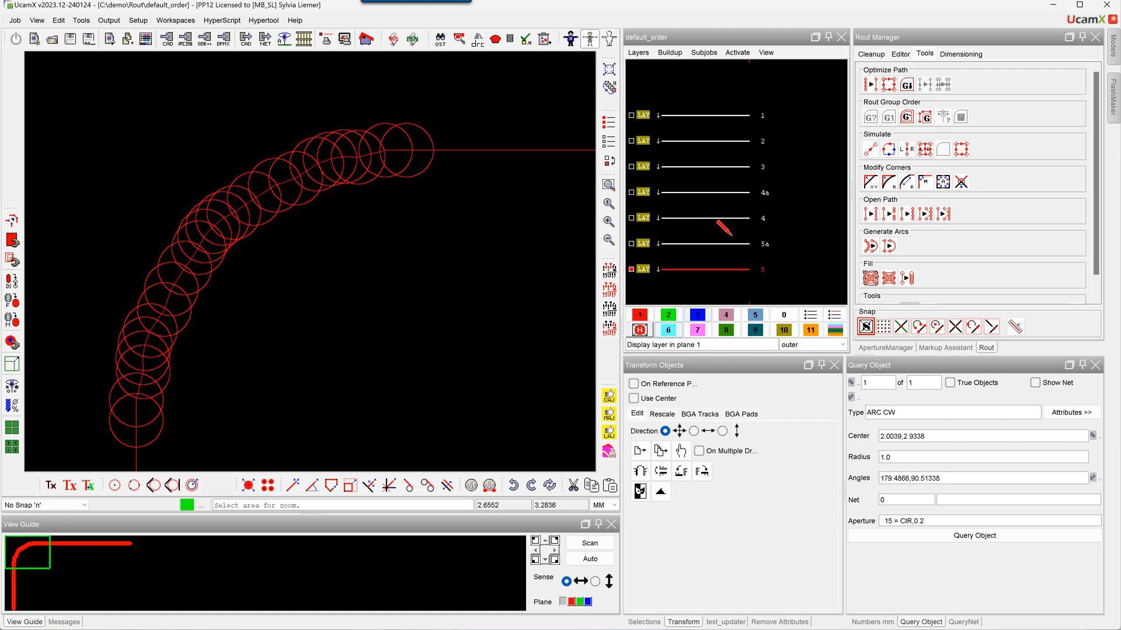
Step: Generate an arc from layer 5's corner segments with tolerance 1.0 and round value 0.0, checking the arc.replace.round setting in the ucam.db Editor
{"action": "left_click", "coordinate": [870, 246]}
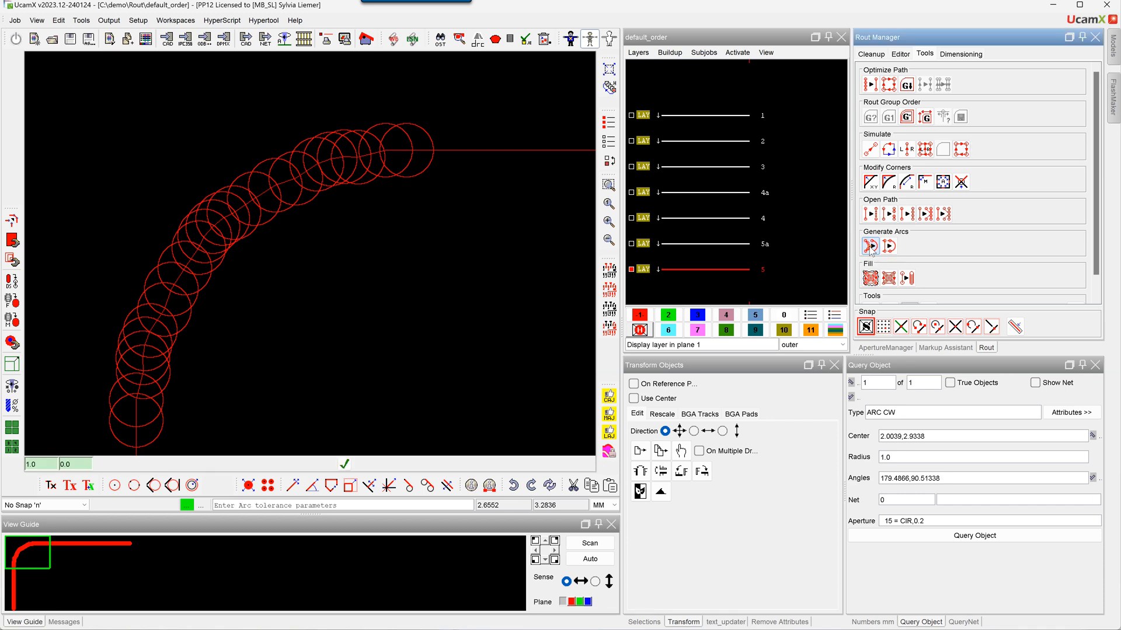
{"action": "left_click", "coordinate": [81, 464]}
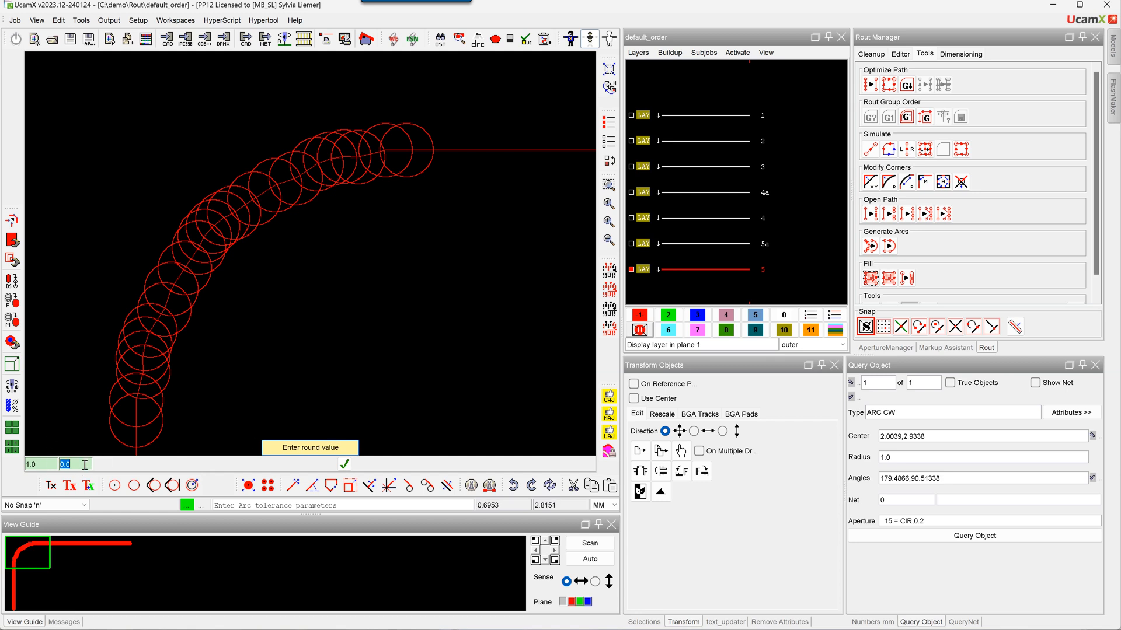
{"action": "left_click", "coordinate": [138, 20]}
{"action": "left_click", "coordinate": [153, 34]}
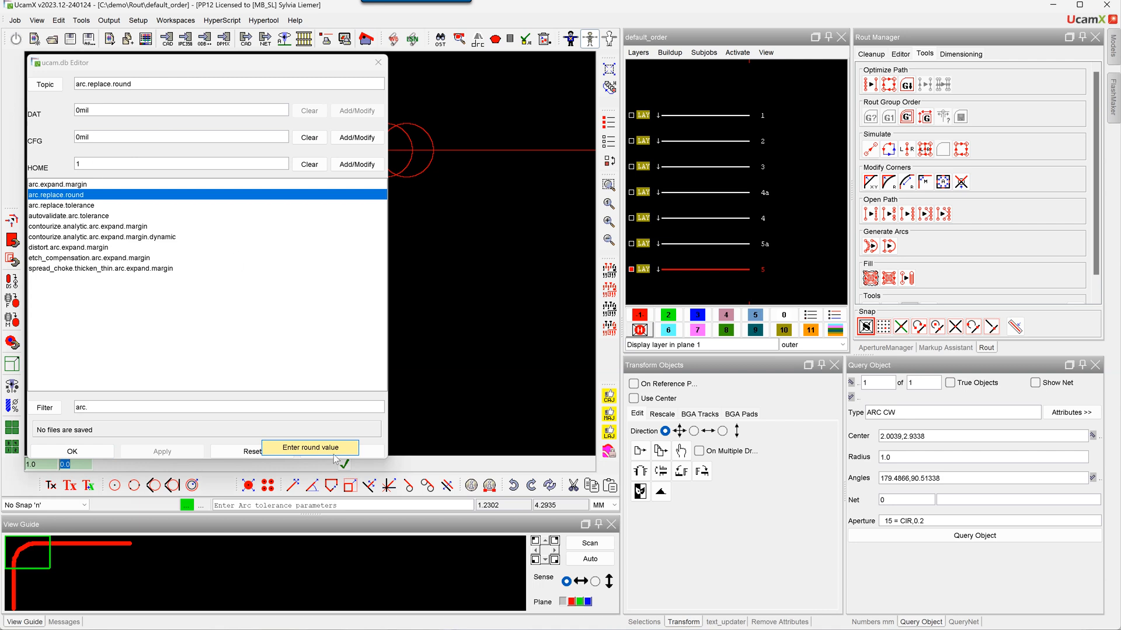
{"action": "left_click", "coordinate": [379, 62]}
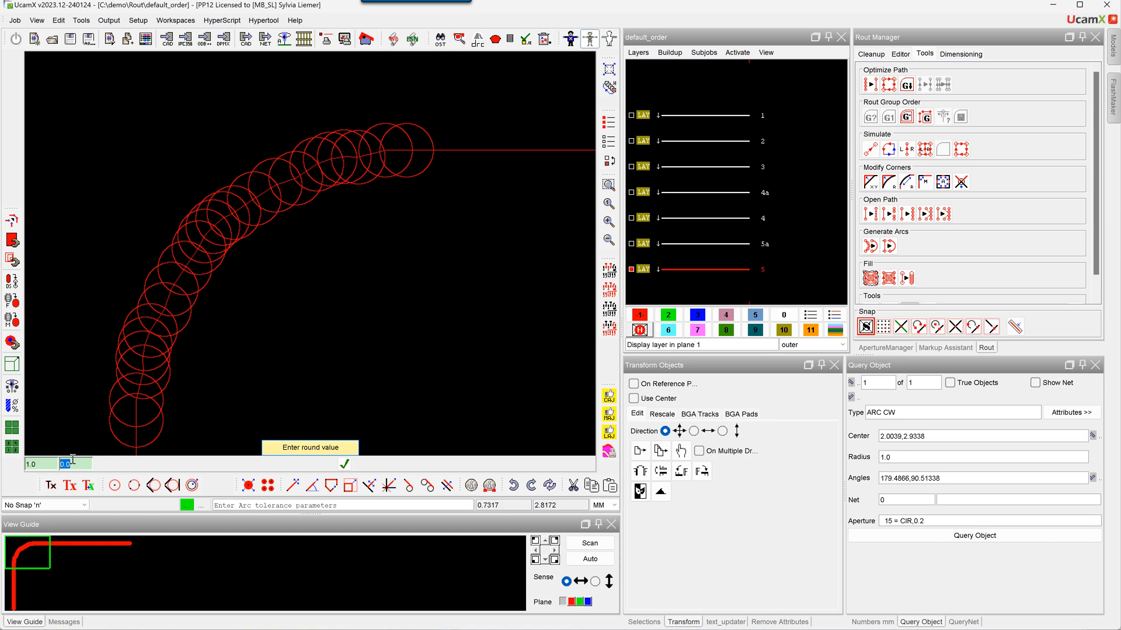
{"action": "left_click", "coordinate": [345, 465]}
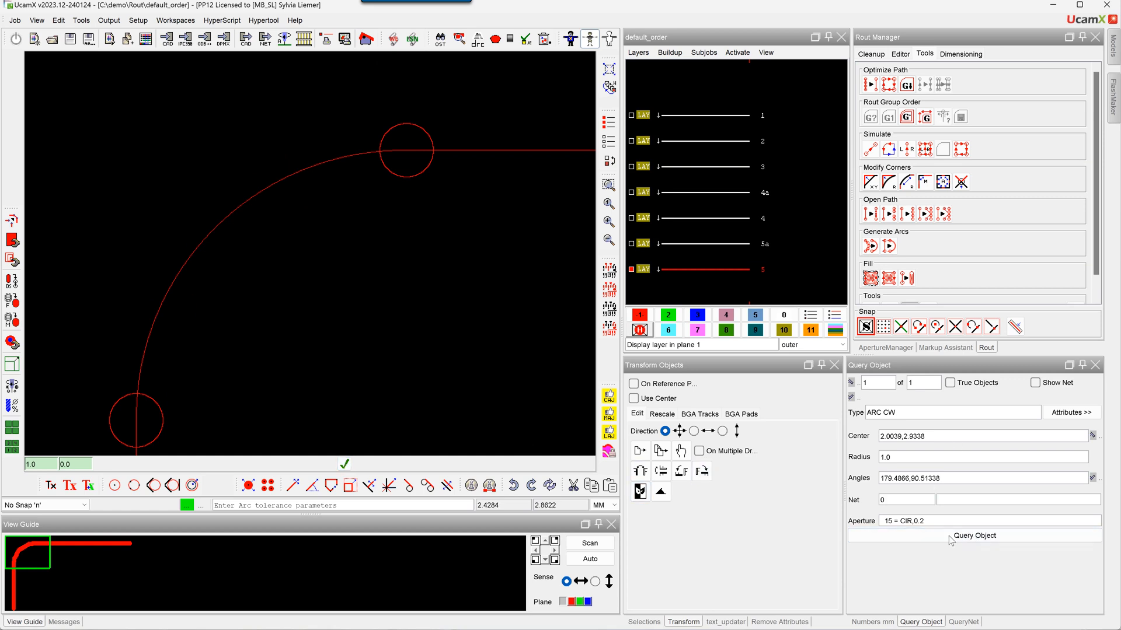
Step: Query the generated arc's center, radius and angles, and undo the arc generation
{"action": "left_click", "coordinate": [974, 535]}
{"action": "left_click", "coordinate": [275, 252]}
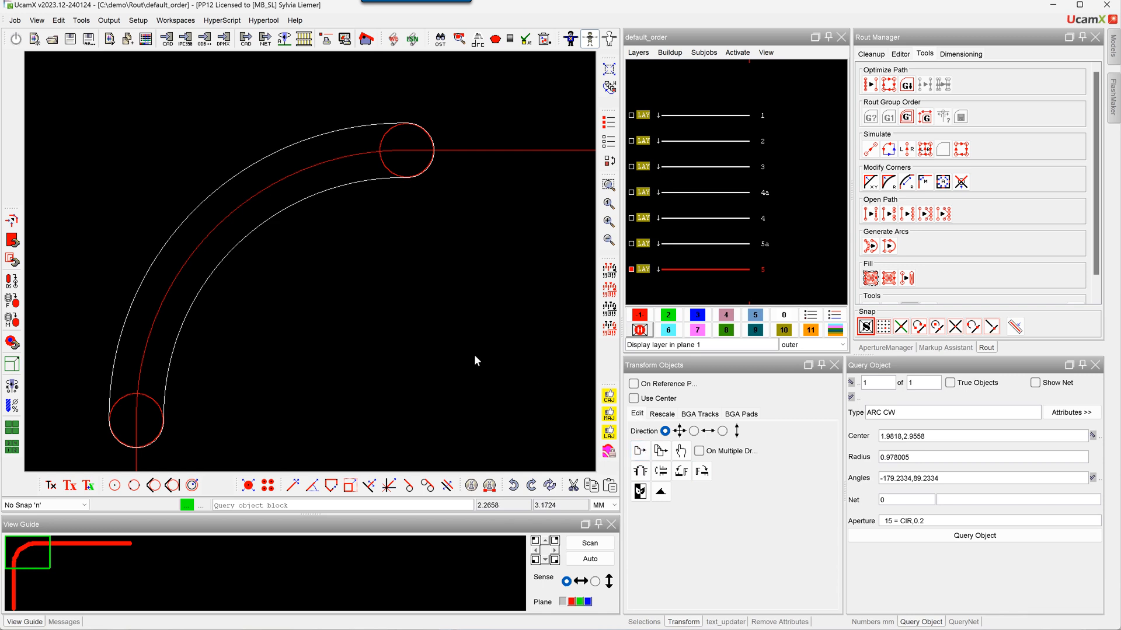
{"action": "left_click", "coordinate": [513, 485]}
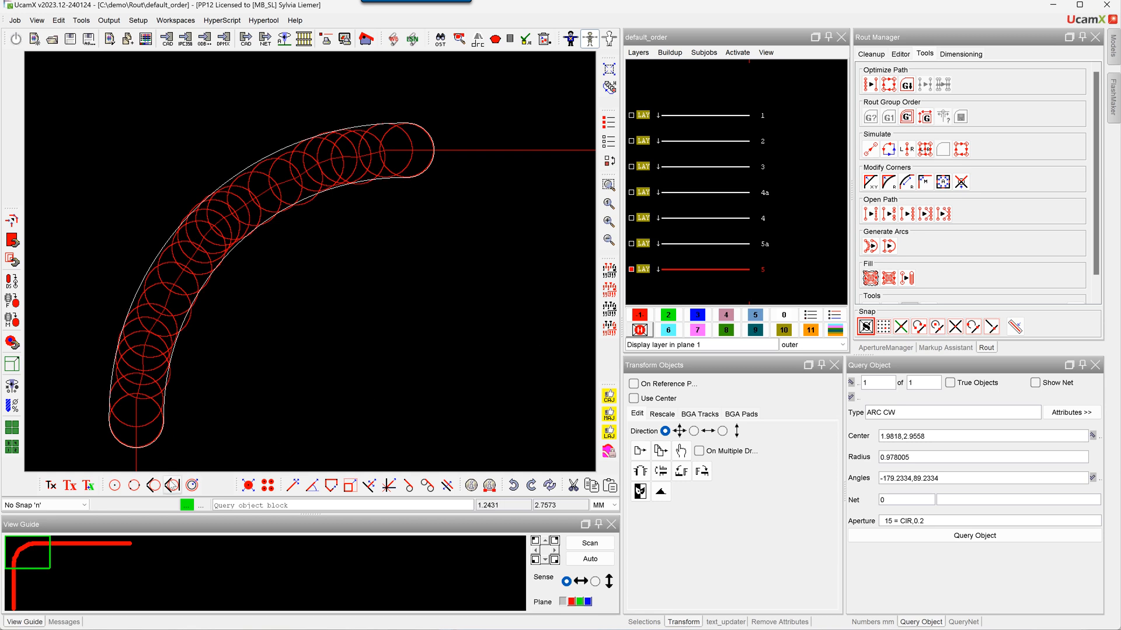
Step: Generate the arc on layer 5's corner again with tolerance 1.0 and round value 1.0, and query the resulting arc
{"action": "left_click", "coordinate": [870, 245]}
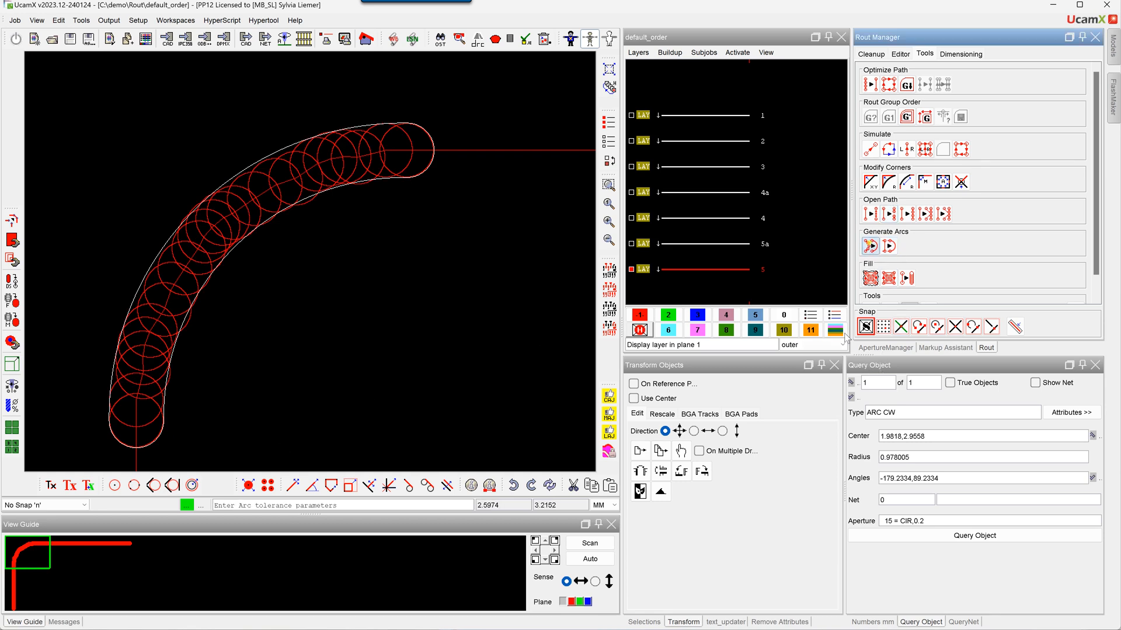
{"action": "left_click", "coordinate": [76, 464]}
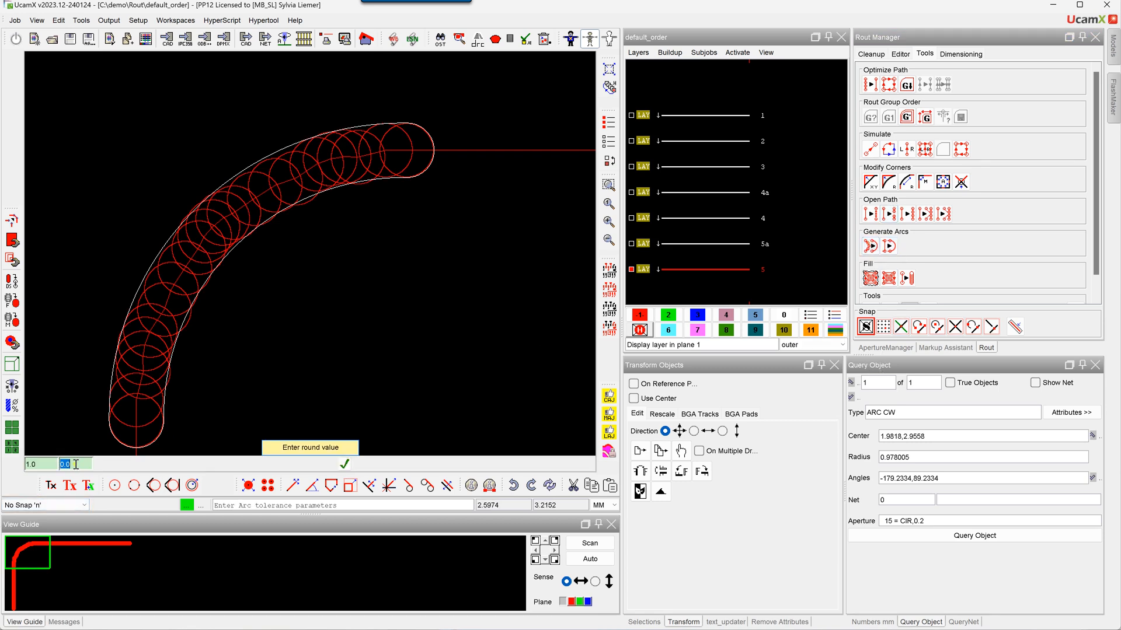
{"action": "type", "text": "1.0"}
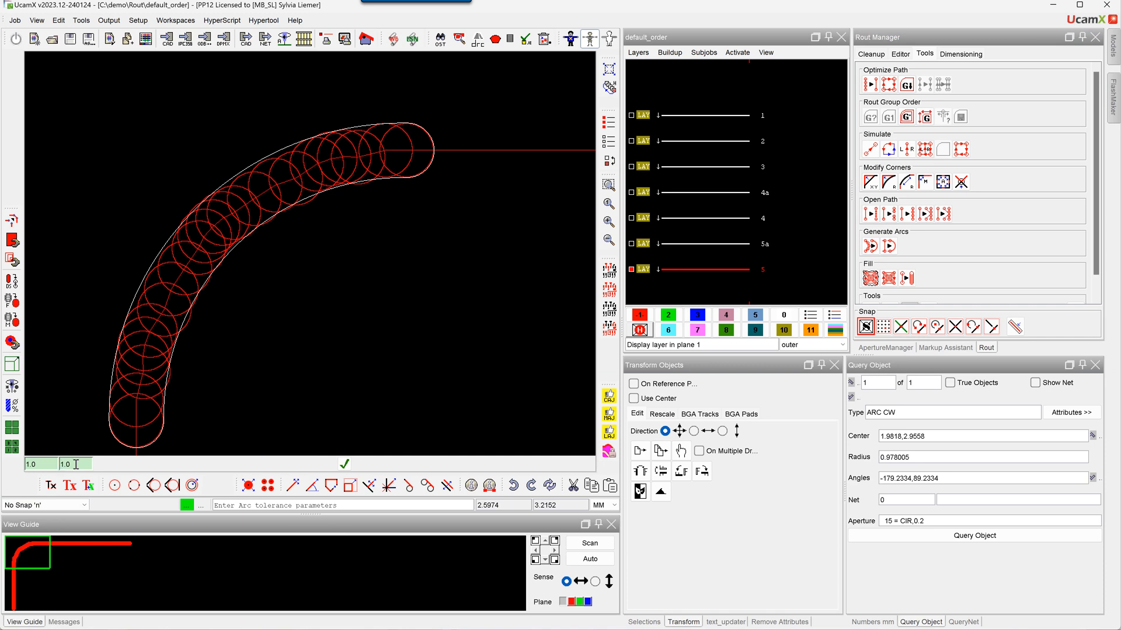
{"action": "left_click", "coordinate": [345, 465]}
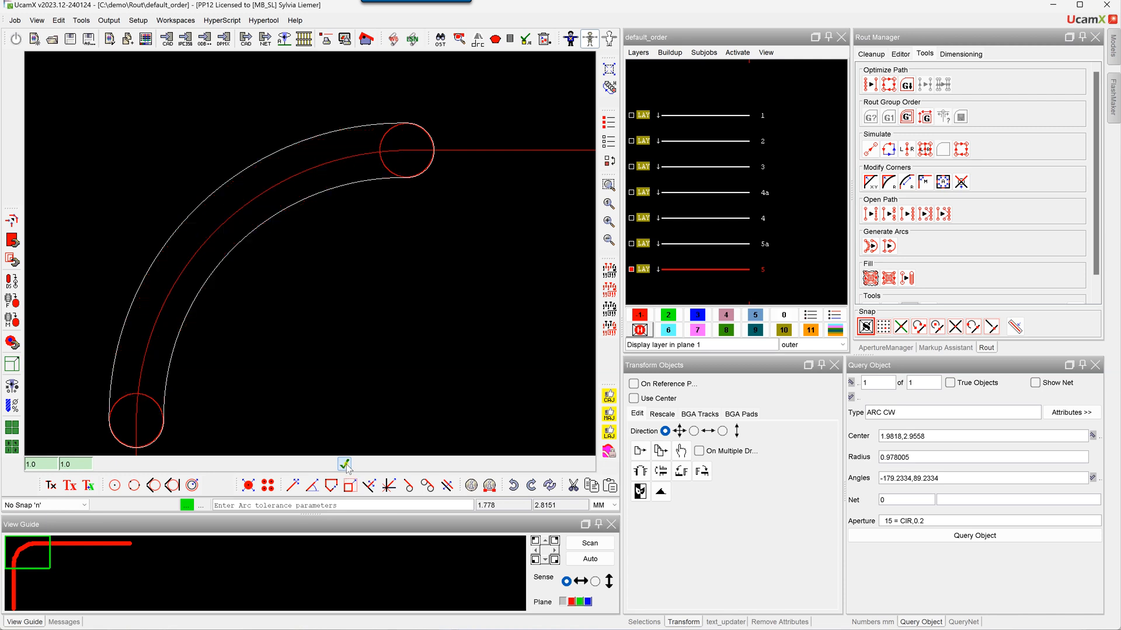
{"action": "left_click", "coordinate": [992, 537]}
{"action": "left_click_drag", "start_coordinate": [204, 183], "coordinate": [294, 276]}
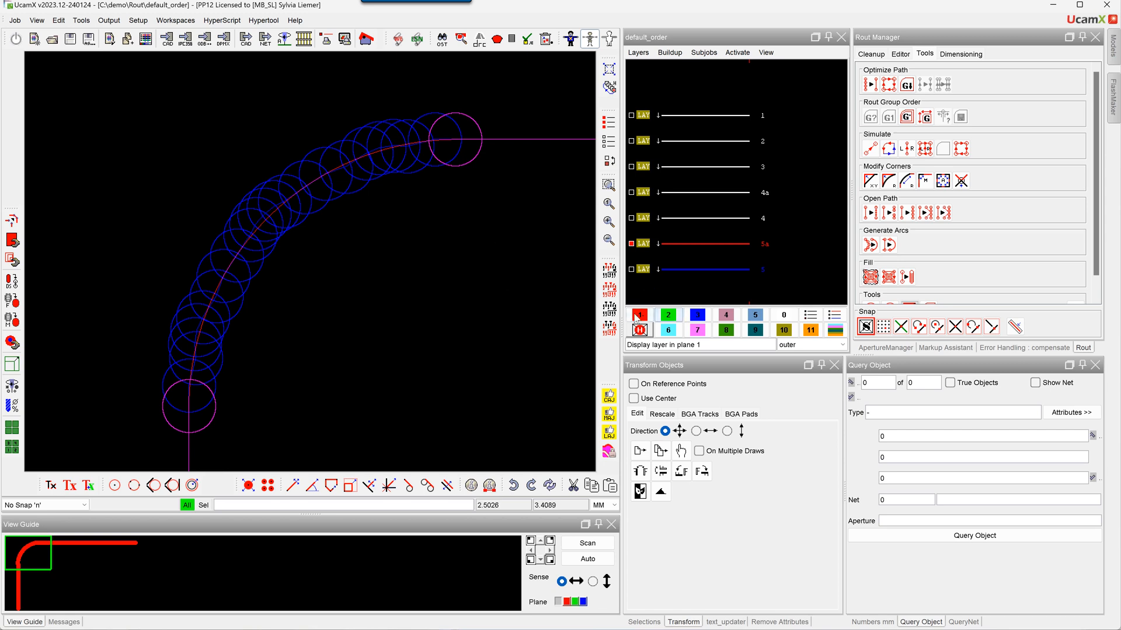
Step: Clear all displayed layers and show layer 3 in plane 1 as fully filled rout paths
{"action": "left_click", "coordinate": [813, 315]}
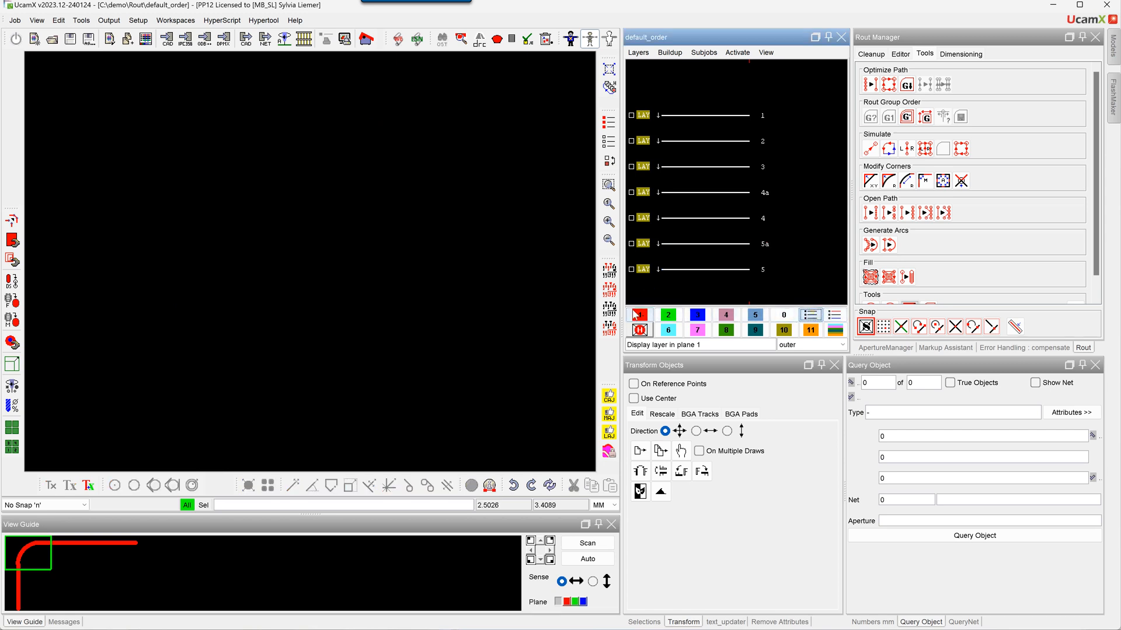
{"action": "left_click", "coordinate": [761, 166]}
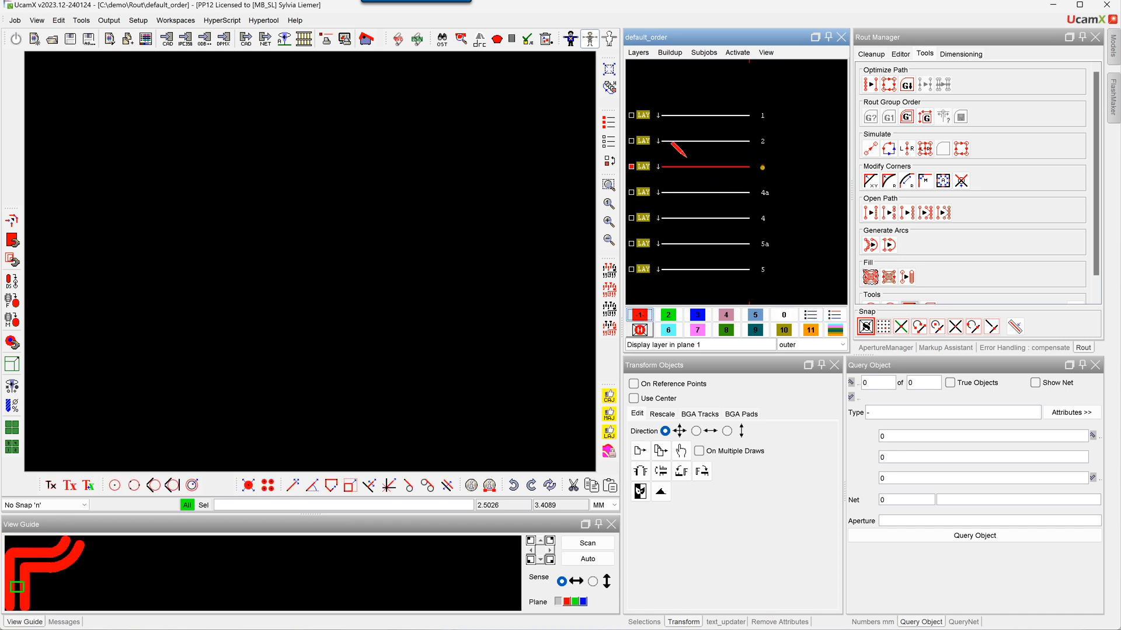
{"action": "left_click", "coordinate": [608, 204]}
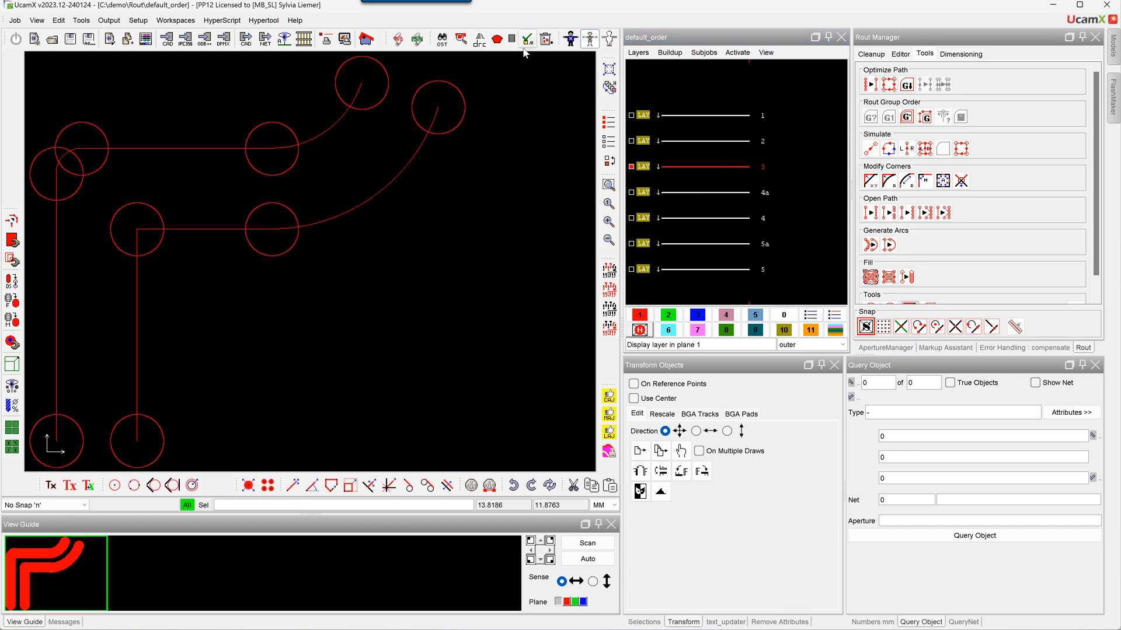
{"action": "left_click", "coordinate": [571, 40]}
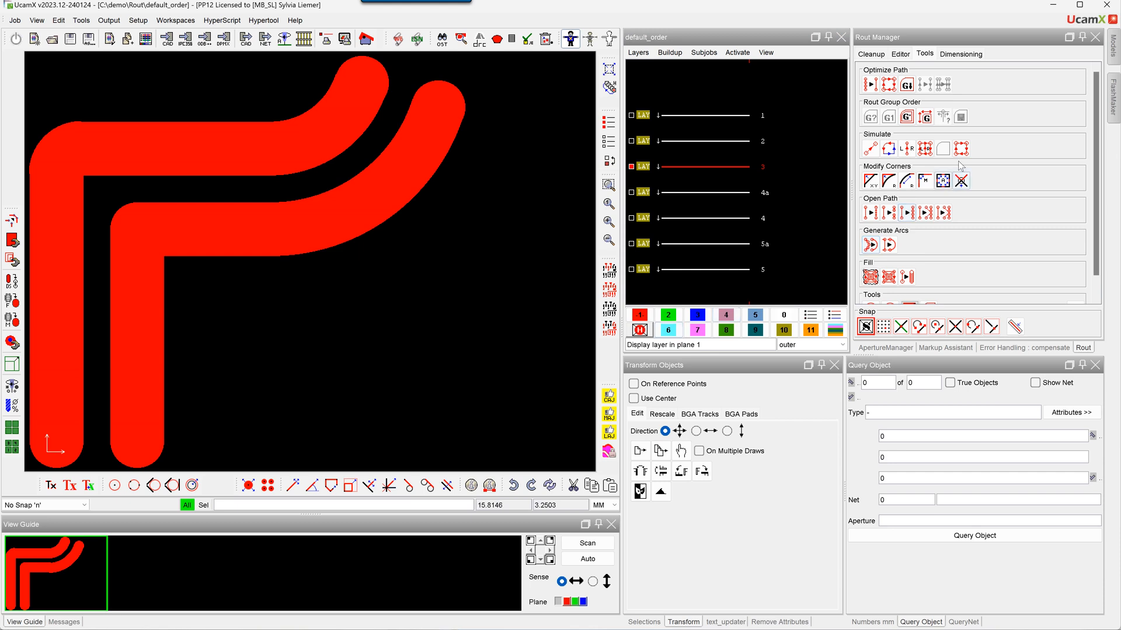
Step: Simulate the compensation of layer 3's rout paths with value 0.0, comparing the left side and returning to the right side
{"action": "left_click", "coordinate": [908, 149]}
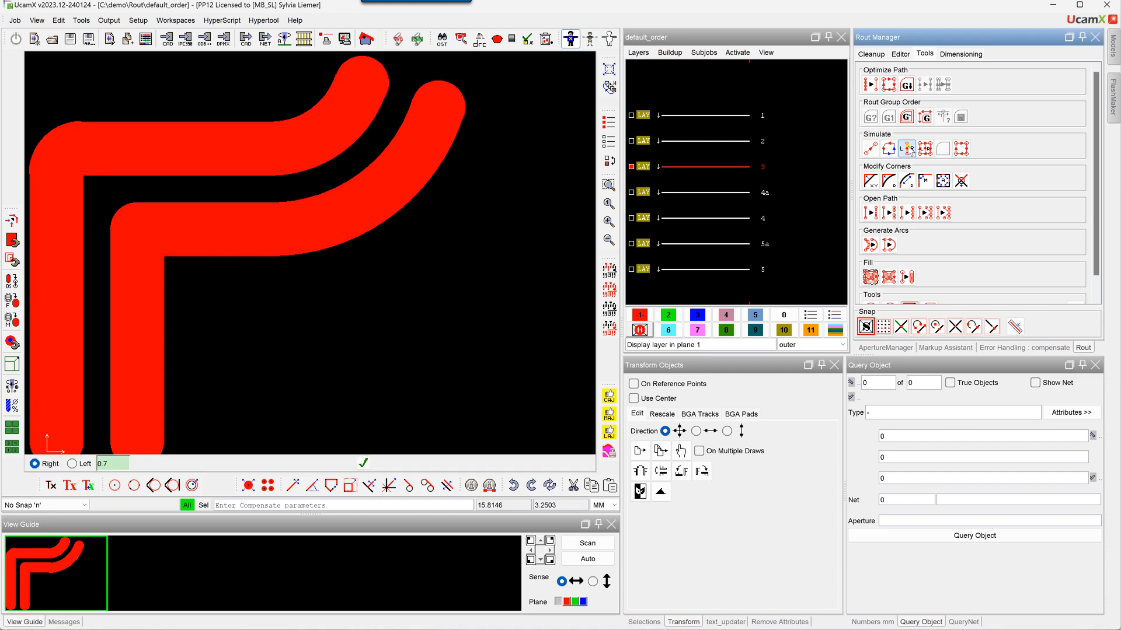
{"action": "double_click", "coordinate": [116, 462]}
{"action": "type", "text": "0"}
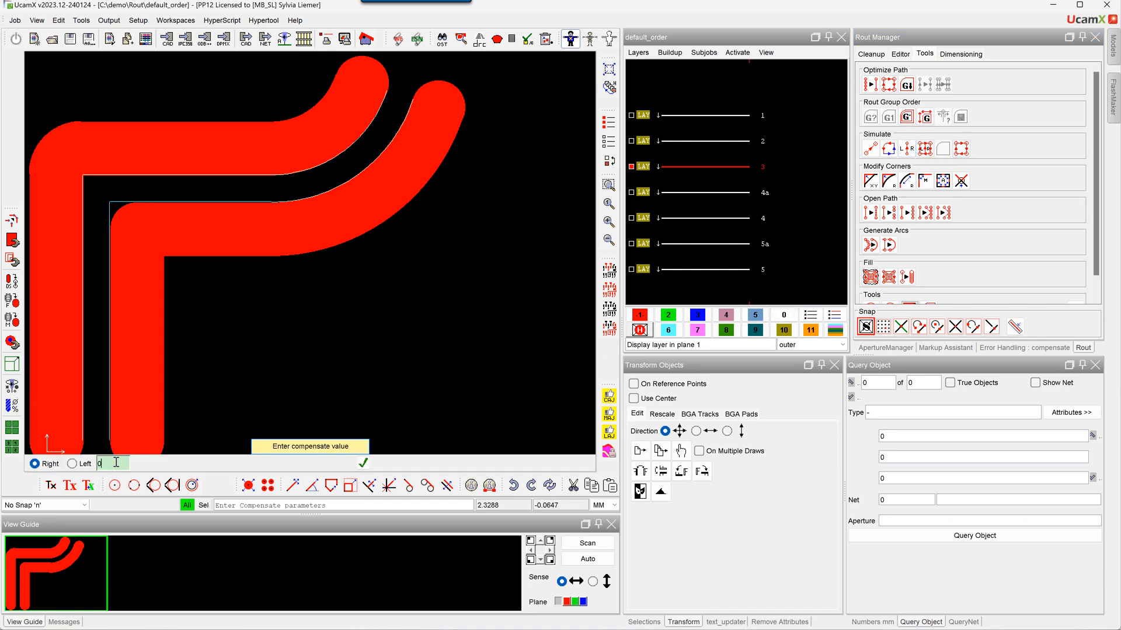
{"action": "type", "text": ".0"}
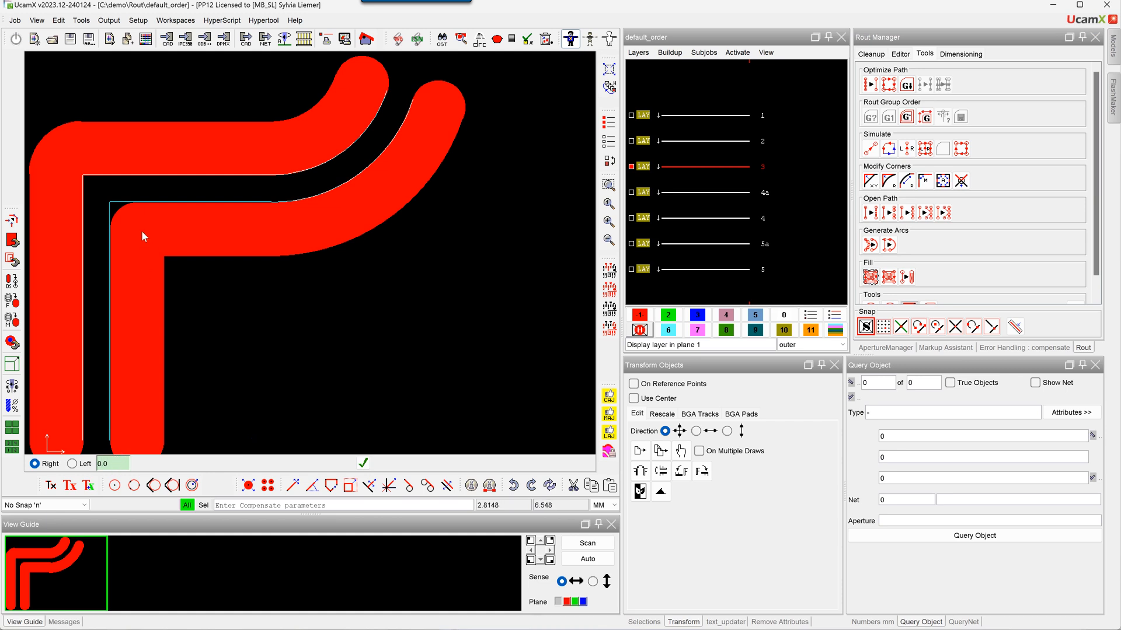
{"action": "left_click", "coordinate": [72, 464]}
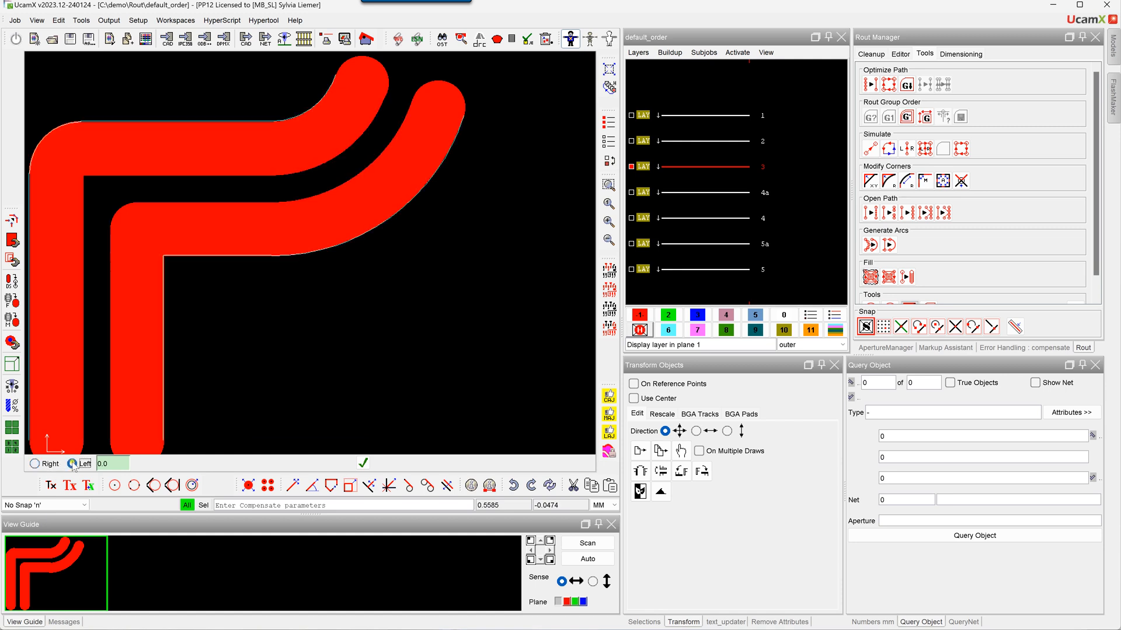
{"action": "left_click", "coordinate": [34, 464]}
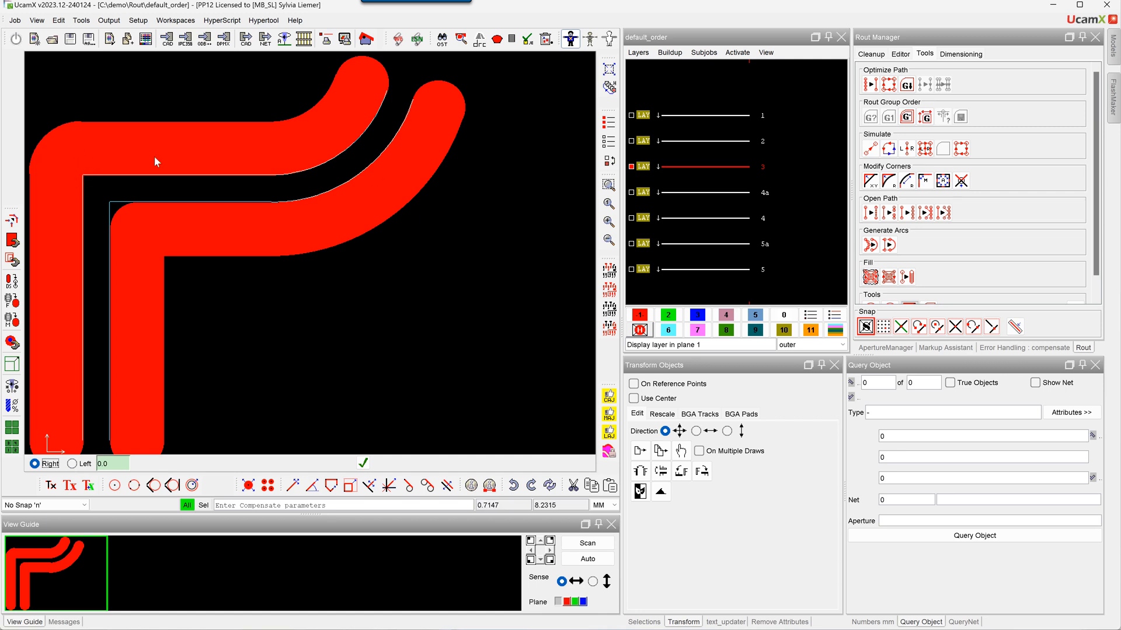
Step: Apply the right-side compensation of 0.0 to layer 3's rout paths, show the small-arc errors and accept the compensation
{"action": "left_click", "coordinate": [362, 464]}
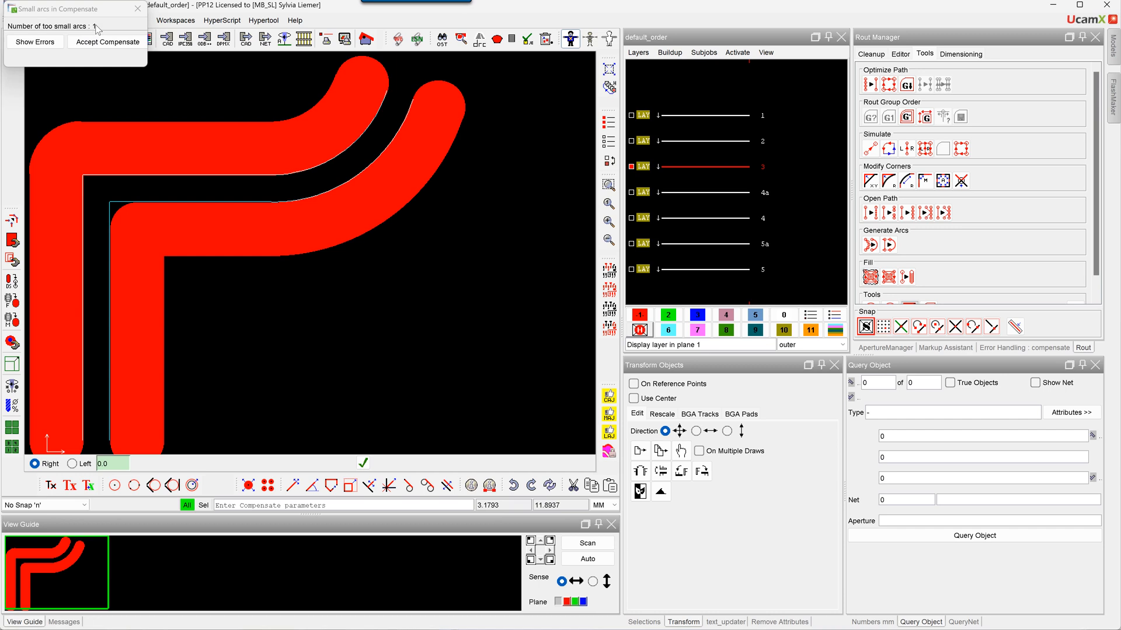
{"action": "left_click", "coordinate": [44, 45]}
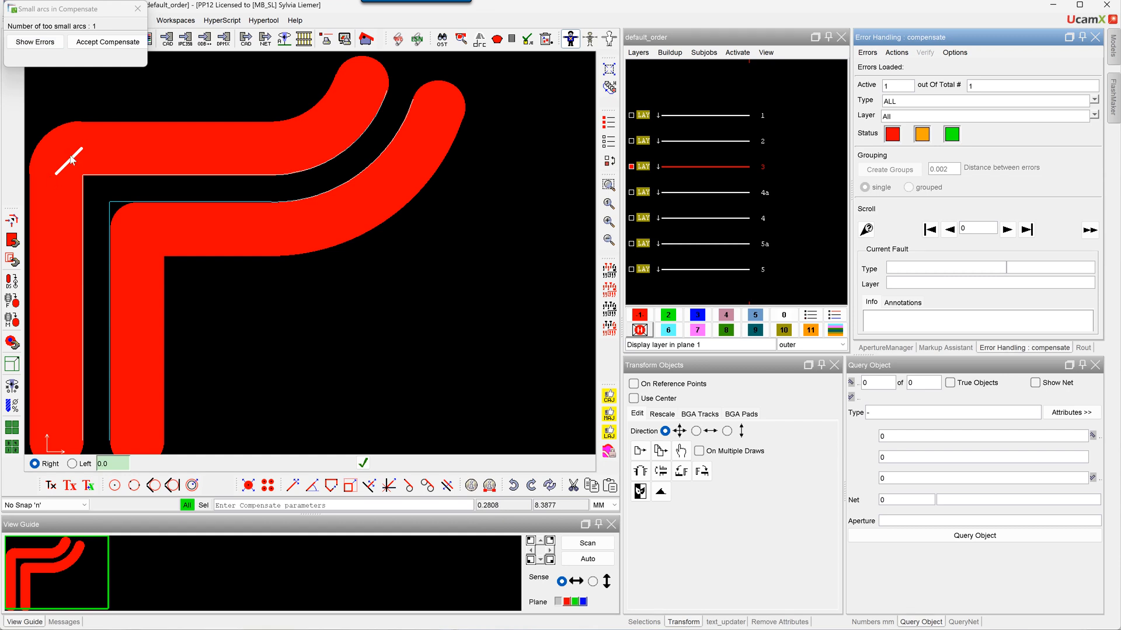
{"action": "left_click", "coordinate": [108, 41]}
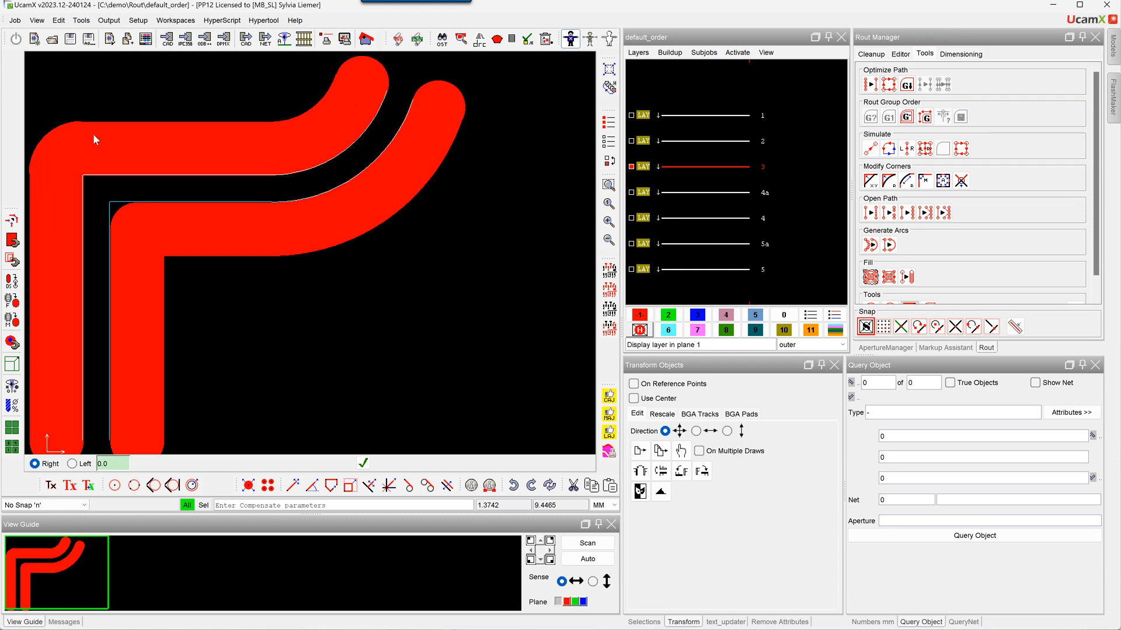
Step: Set the compensation value to 0.7, compare the left side, and apply the compensation on the right side of layer 3's rout paths
{"action": "double_click", "coordinate": [115, 464]}
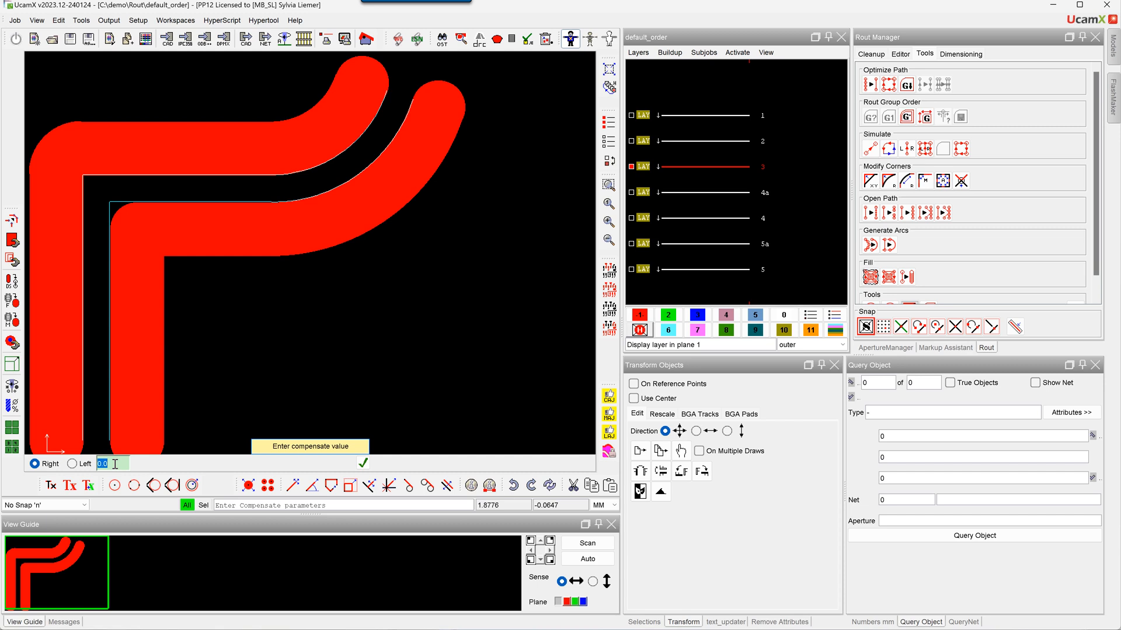
{"action": "type", "text": "0.7"}
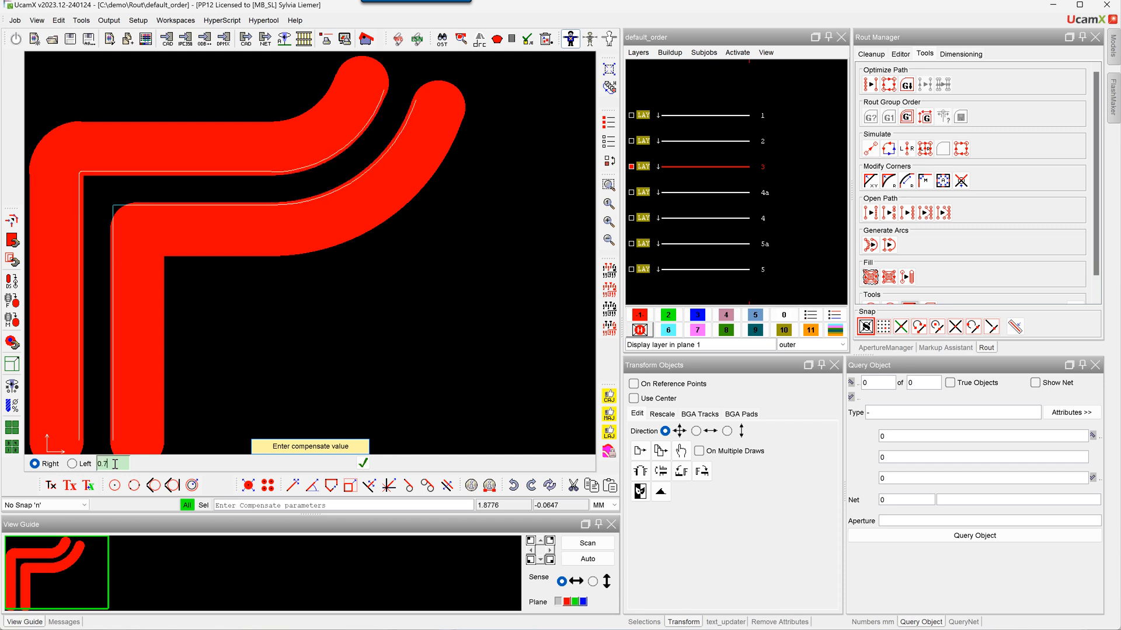
{"action": "left_click", "coordinate": [72, 464]}
{"action": "left_click", "coordinate": [35, 464]}
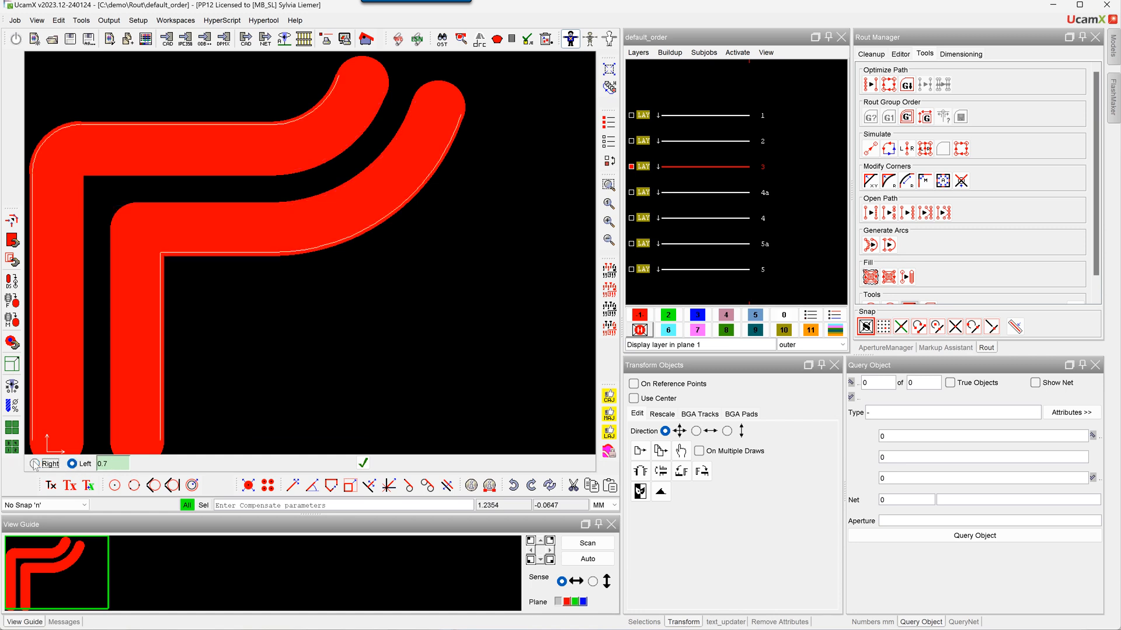
{"action": "left_click", "coordinate": [363, 463]}
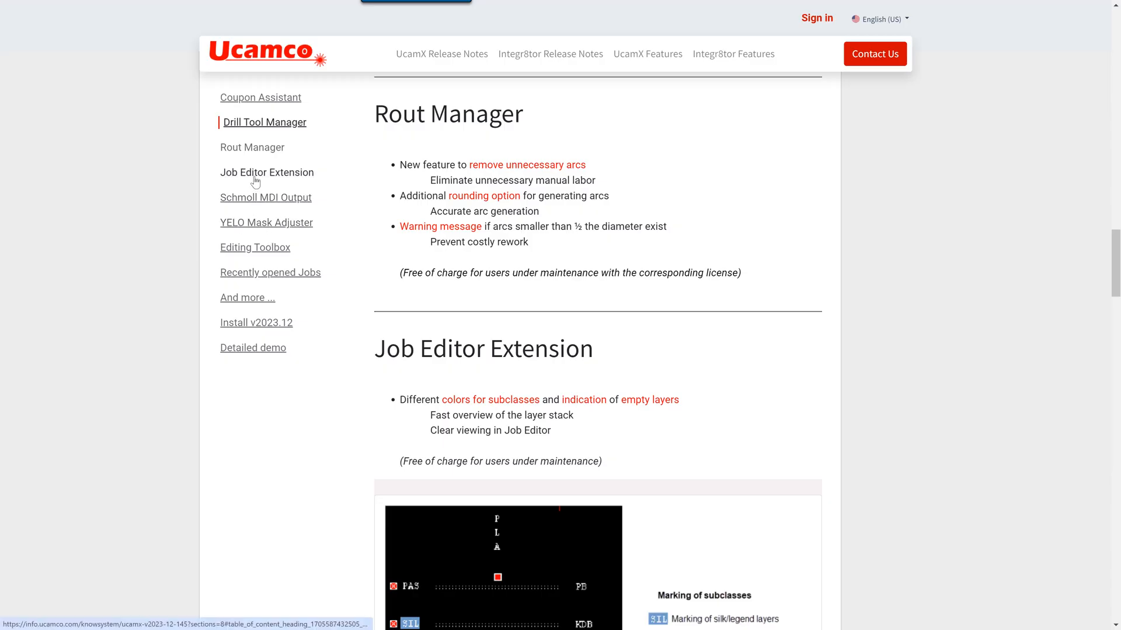
Step: Go to the Job Editor Extension release notes, and in UcamX's ucam.db settings set the HOME value of dwa.layer.color to 1
{"action": "left_click", "coordinate": [254, 177]}
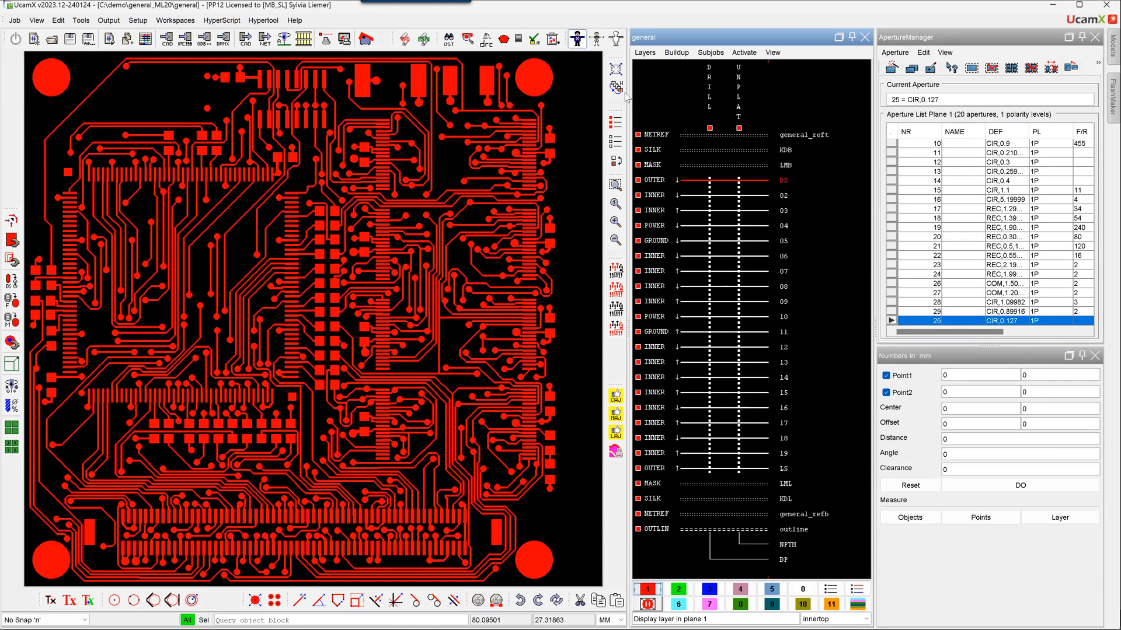
{"action": "left_click", "coordinate": [138, 20]}
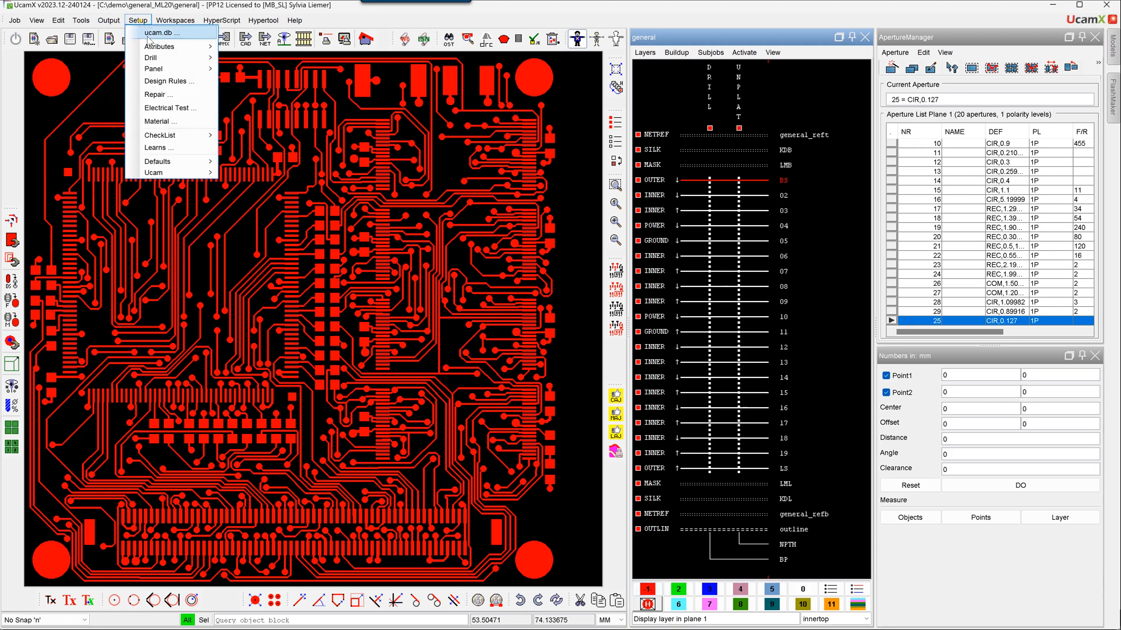
{"action": "left_click", "coordinate": [149, 42]}
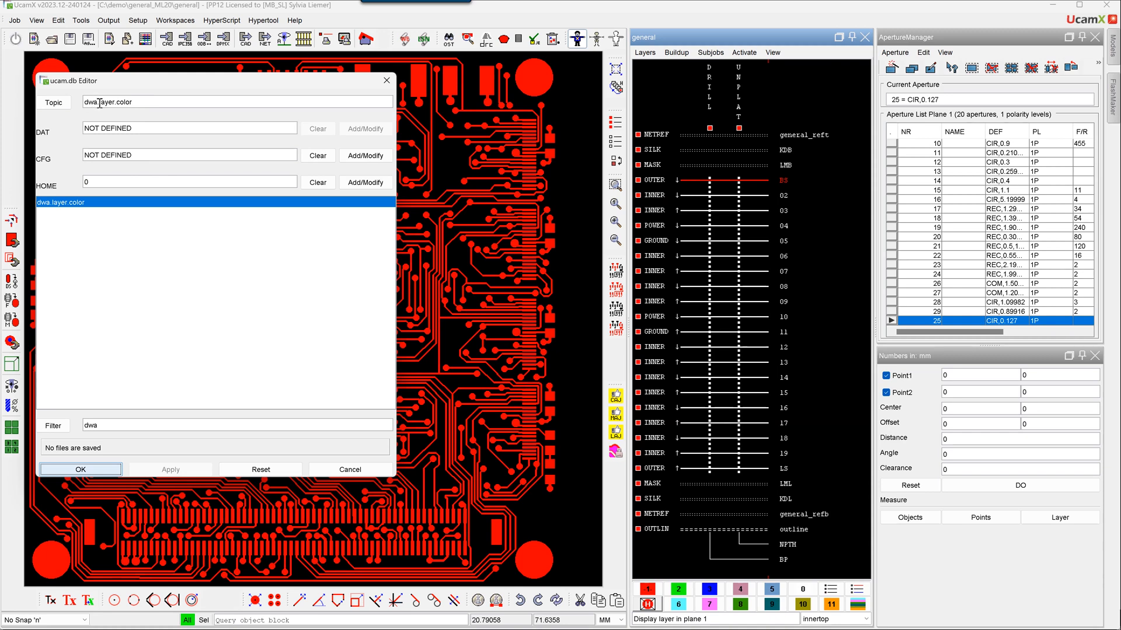
{"action": "double_click", "coordinate": [98, 183]}
{"action": "type", "text": "1"}
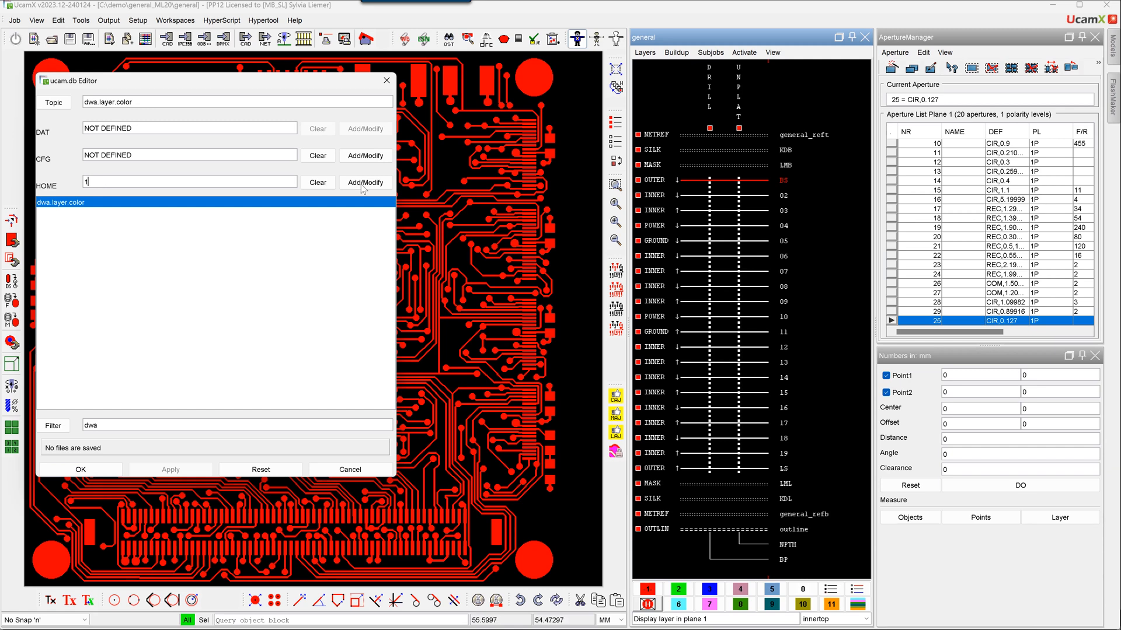
{"action": "left_click", "coordinate": [382, 183]}
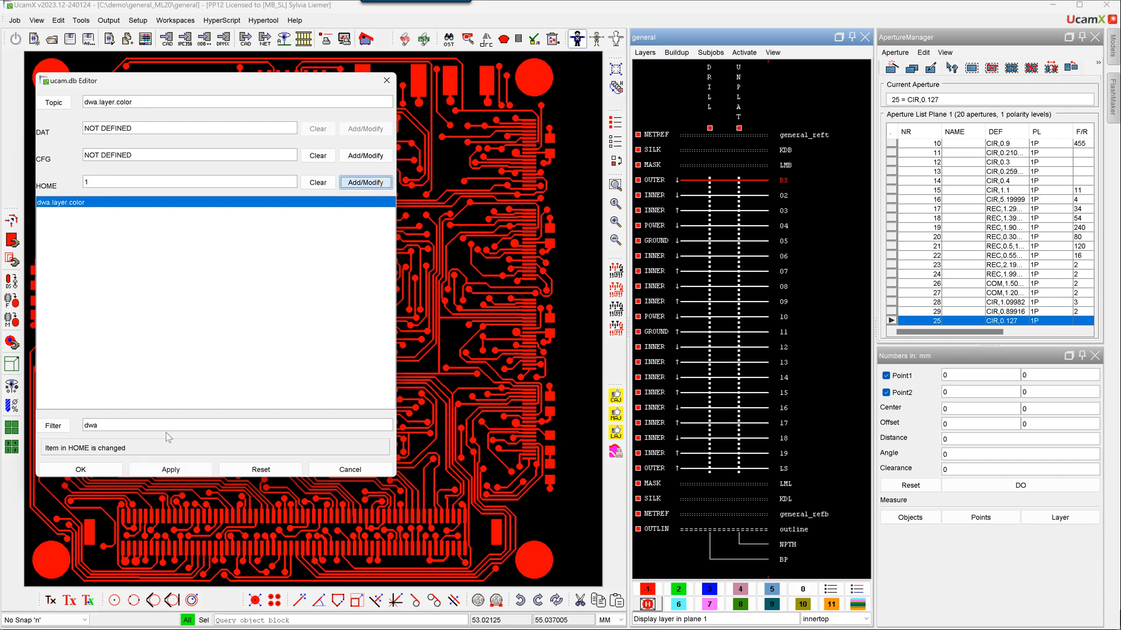
{"action": "left_click", "coordinate": [80, 470]}
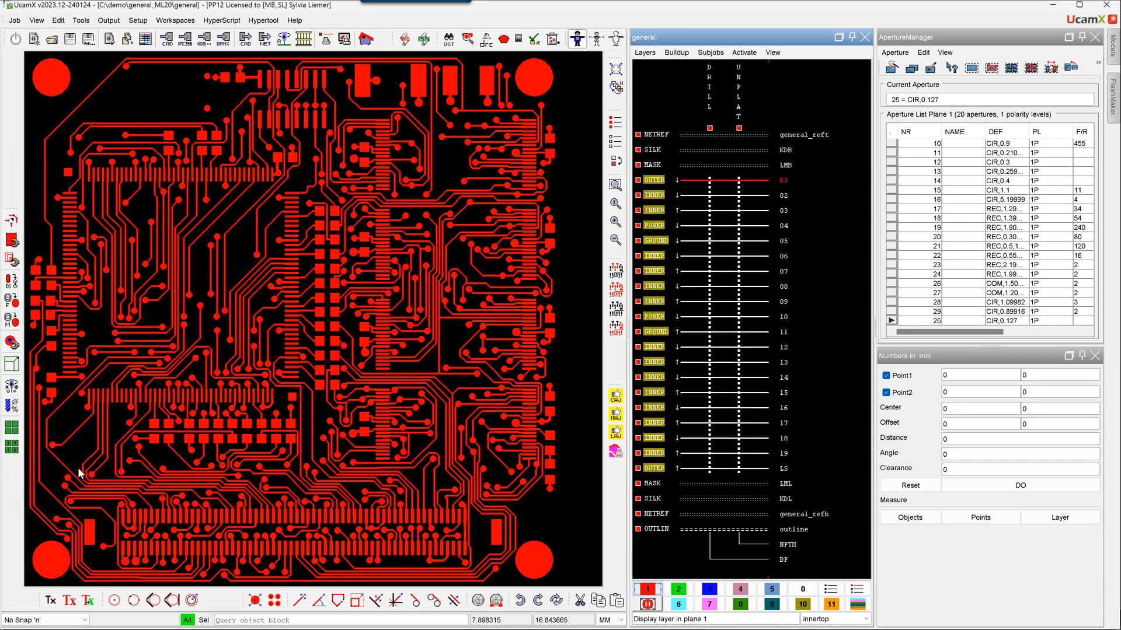
Step: Clear all displayed layers and show the mask layer LMB in plane 1
{"action": "left_click", "coordinate": [782, 163]}
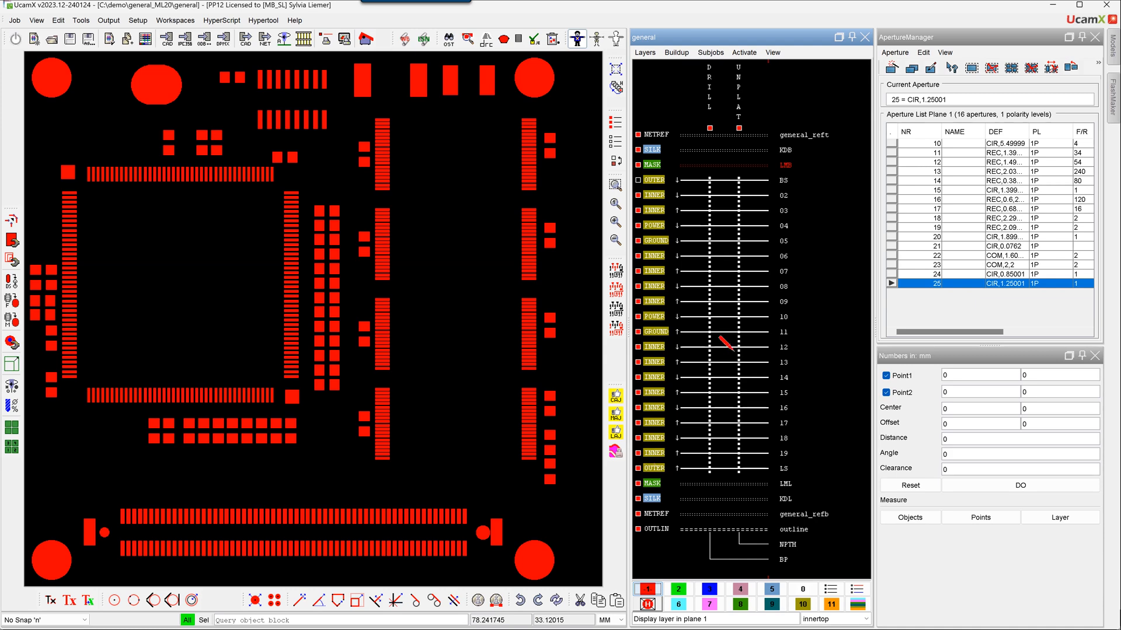
{"action": "left_click", "coordinate": [857, 590]}
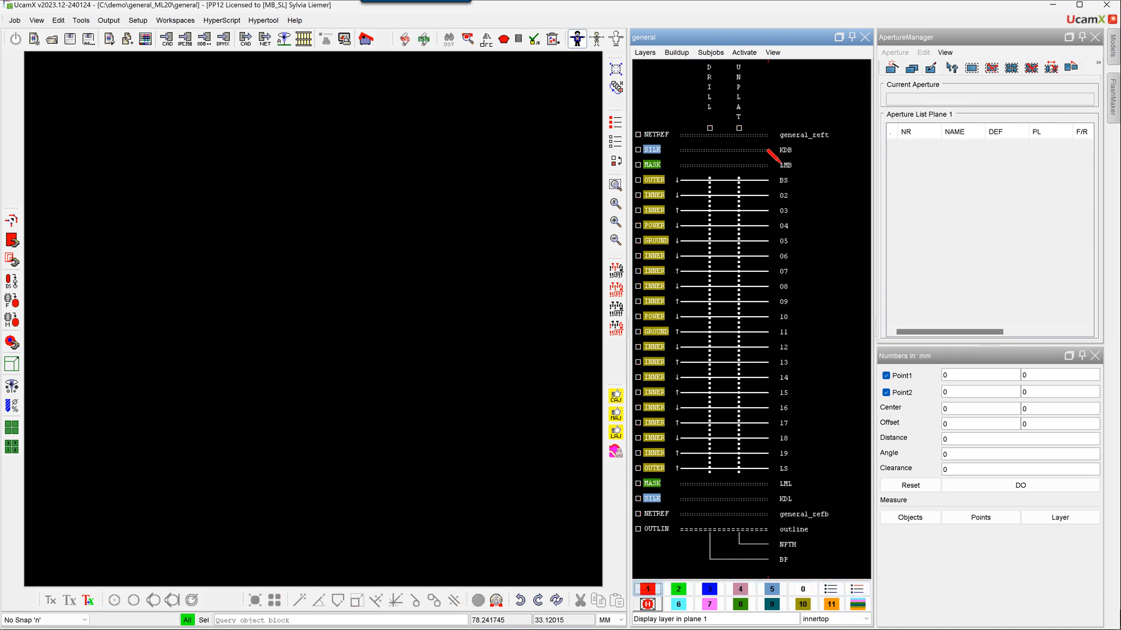
{"action": "left_click", "coordinate": [782, 166]}
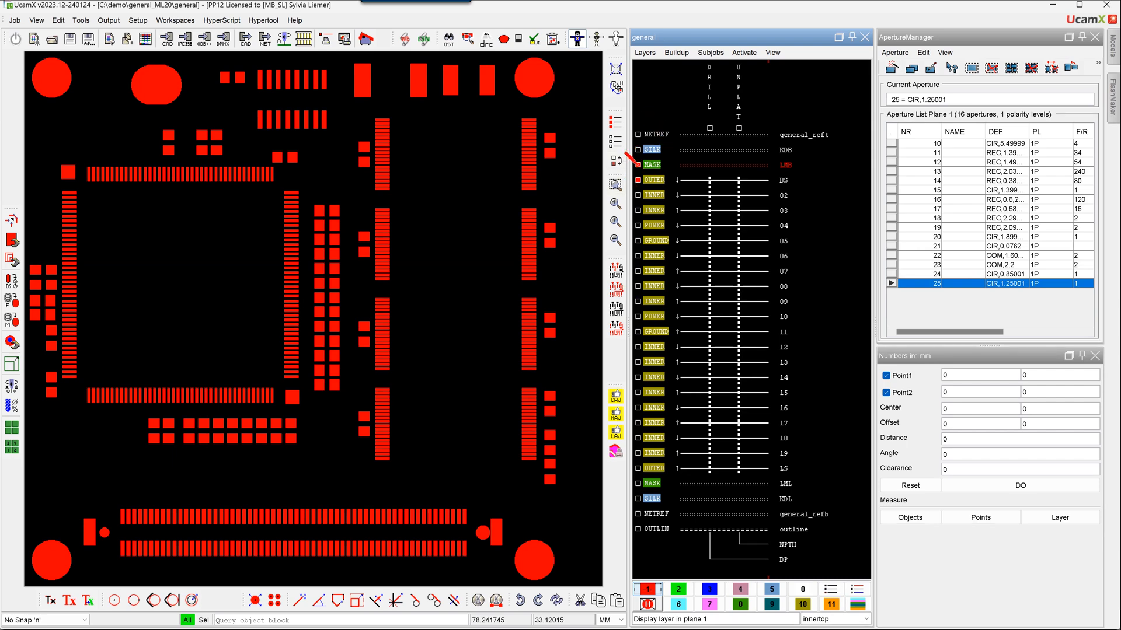
Step: Empty the mask layer LMB and activate all layers of the job
{"action": "left_click", "coordinate": [615, 365]}
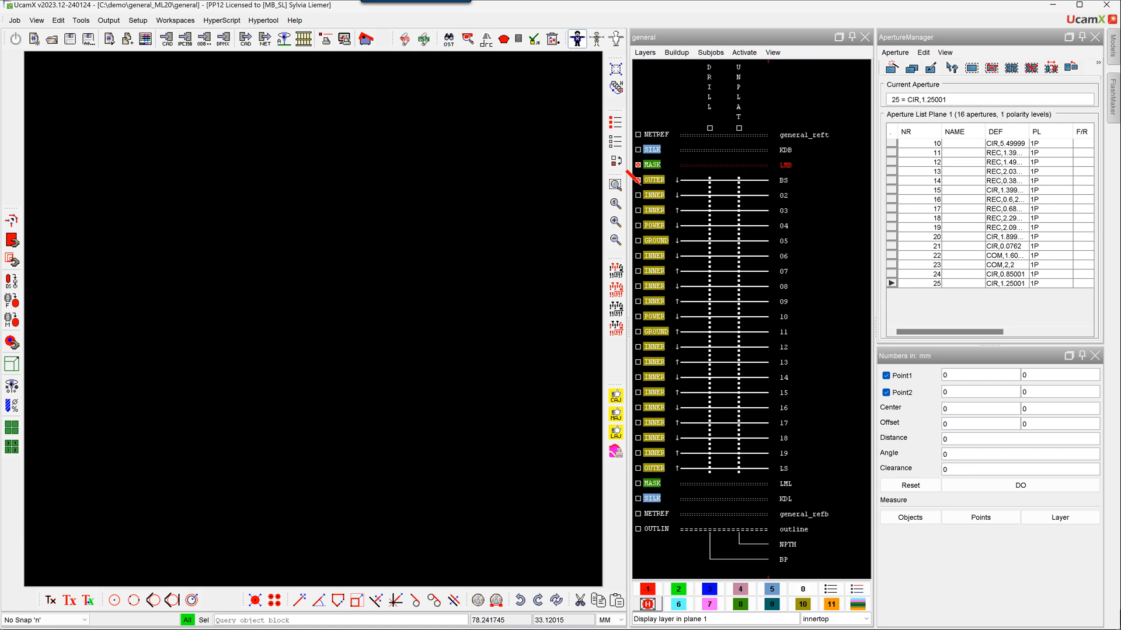
{"action": "left_click", "coordinate": [750, 52]}
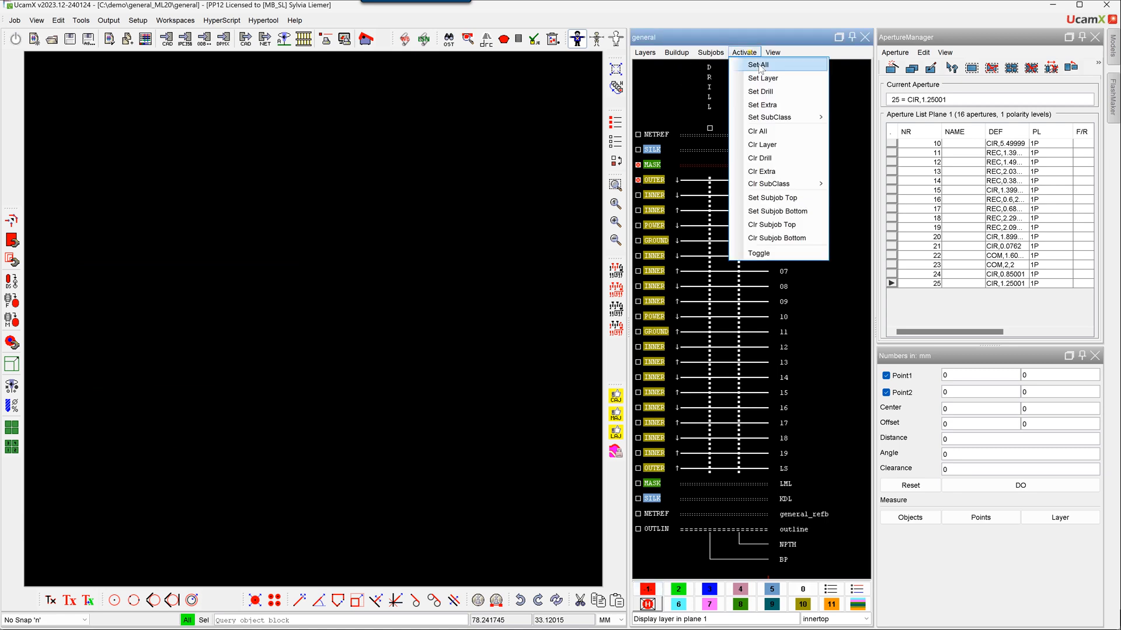
{"action": "left_click", "coordinate": [759, 66]}
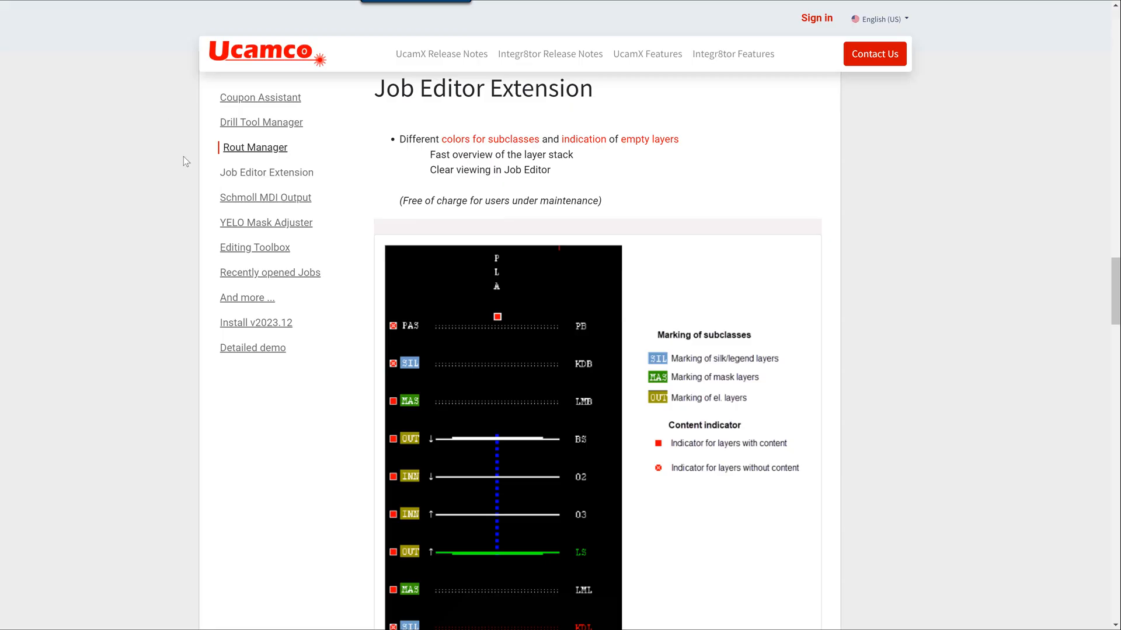
Step: Go to the Schmoll MDI Output release notes, and in UcamX open the Schmoll MDI output dialog for the general_ML6 job
{"action": "left_click", "coordinate": [262, 198]}
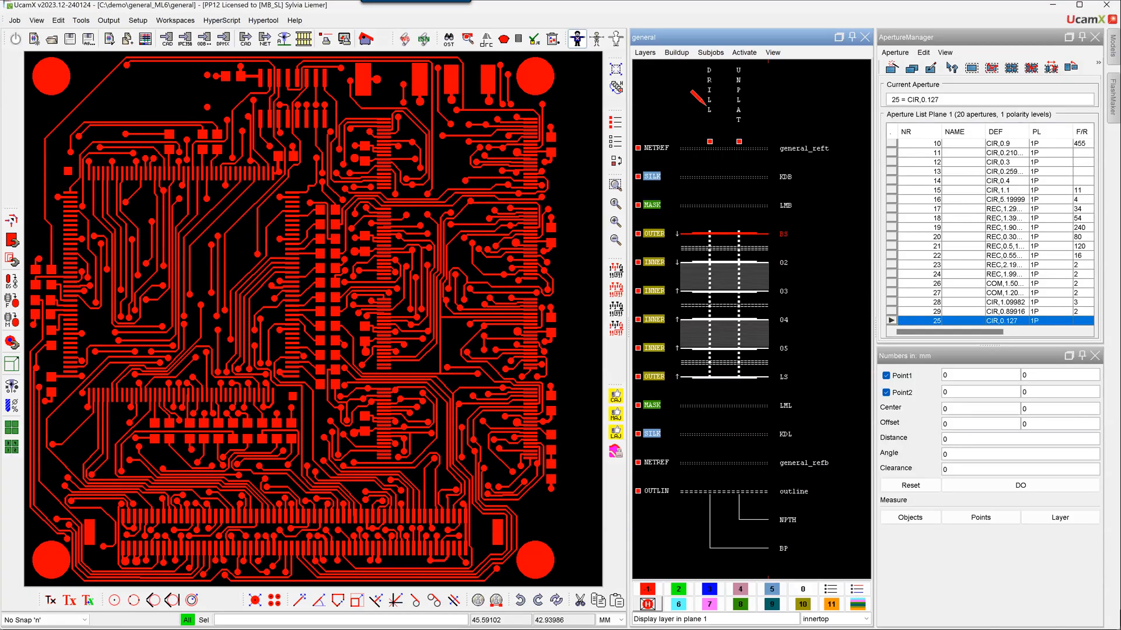
{"action": "left_click", "coordinate": [109, 20]}
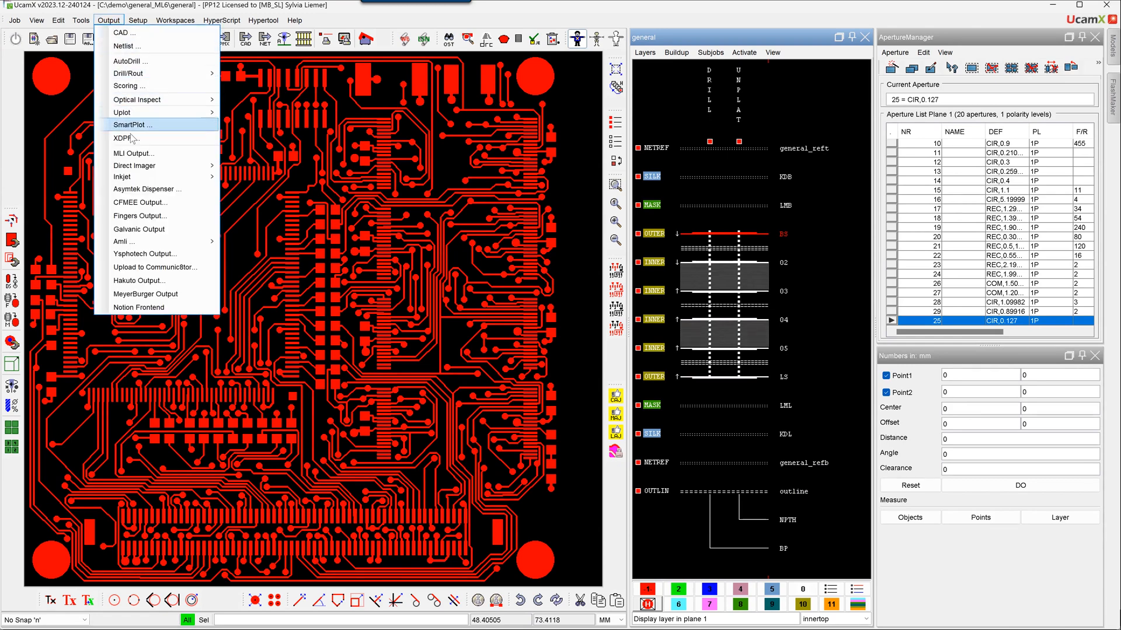
{"action": "mouse_move", "coordinate": [141, 168]}
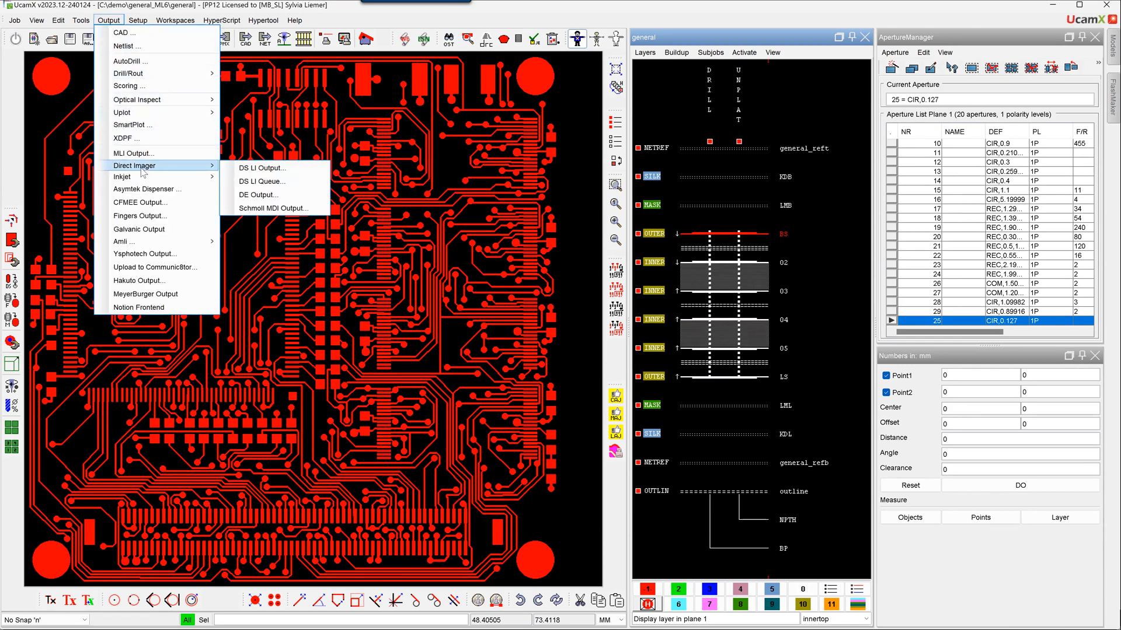
{"action": "left_click", "coordinate": [275, 208]}
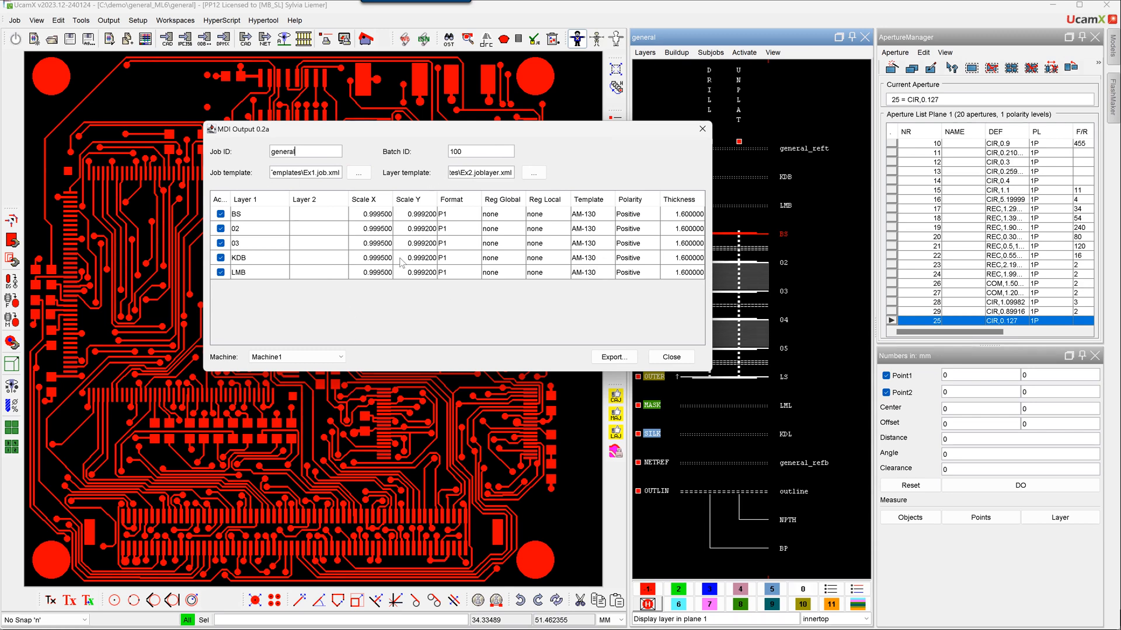
Step: Switch to the UcamX help in the browser and read the Schmoll MDI Output page on settings, user interface and export
{"action": "key", "text": "alt+Tab"}
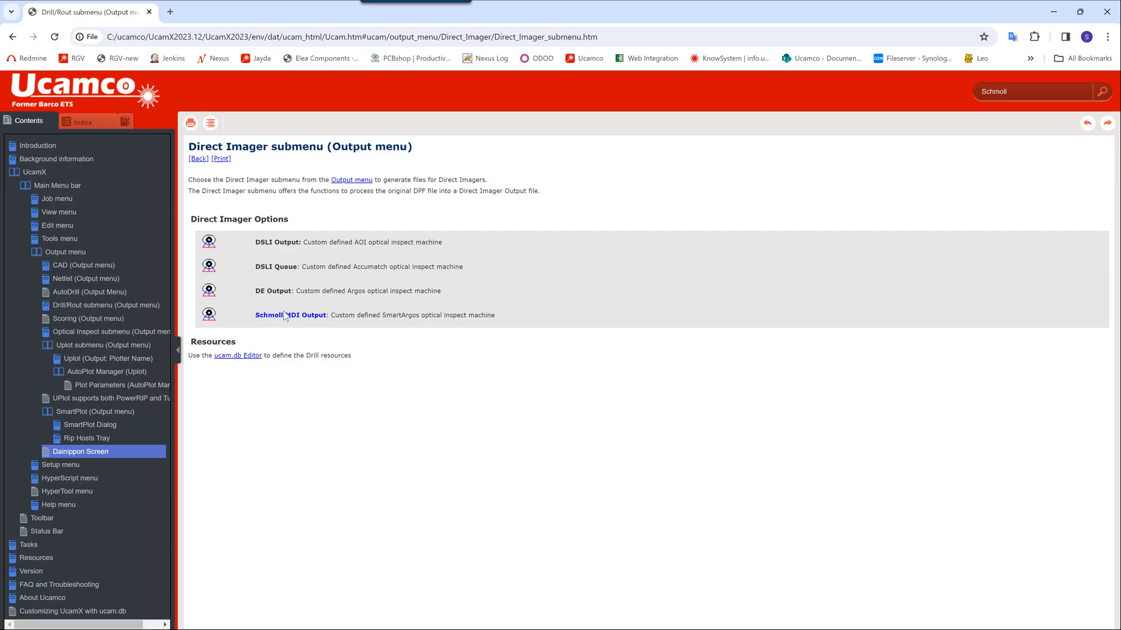
{"action": "left_click", "coordinate": [285, 315]}
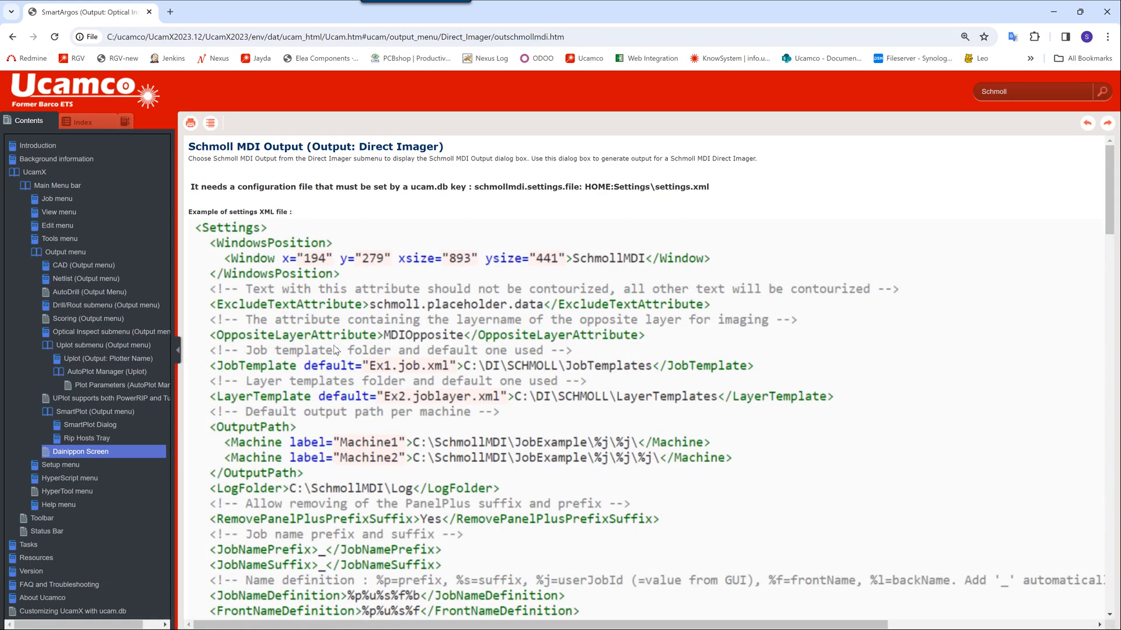
{"action": "scroll", "coordinate": [334, 350], "scroll_direction": "down", "scroll_amount": 15}
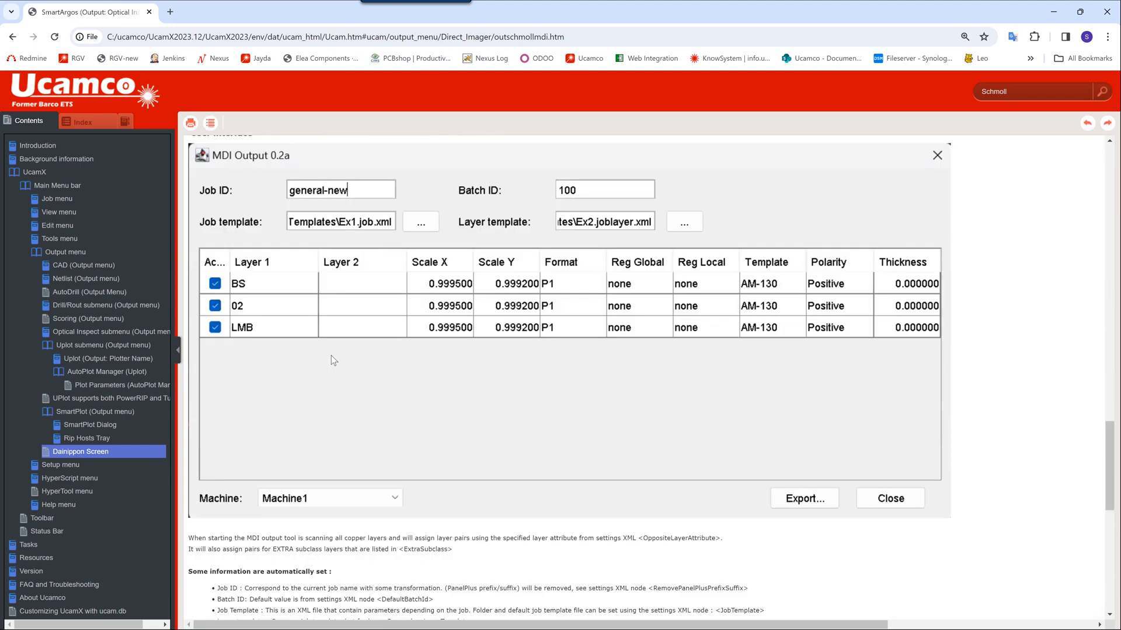
{"action": "scroll", "coordinate": [331, 360], "scroll_direction": "up", "scroll_amount": 2}
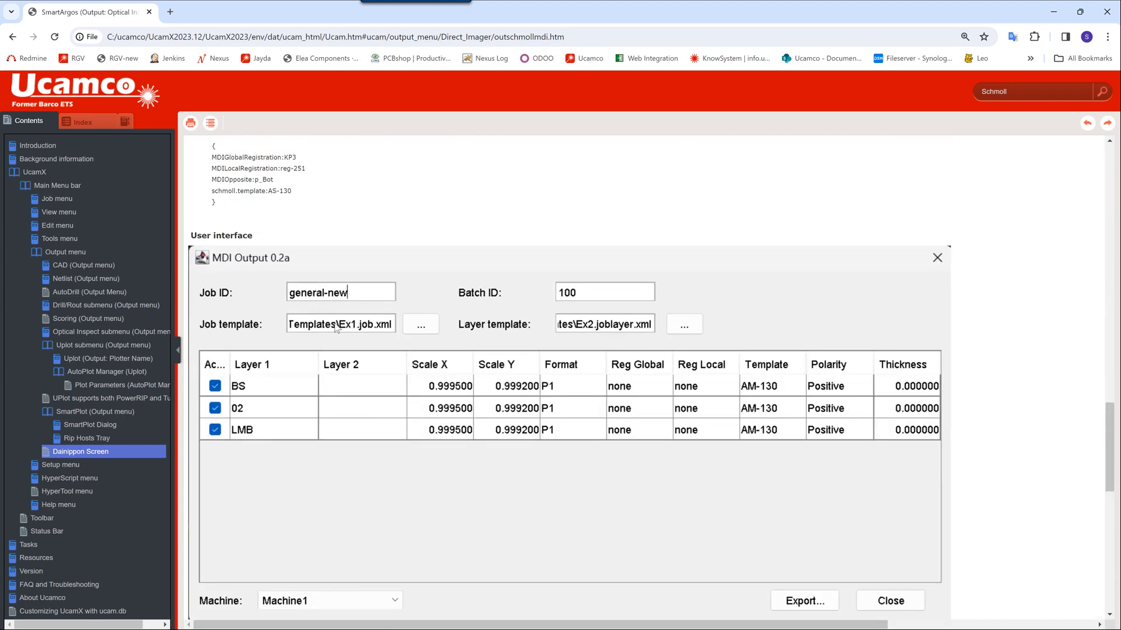
{"action": "scroll", "coordinate": [448, 399], "scroll_direction": "down", "scroll_amount": 5}
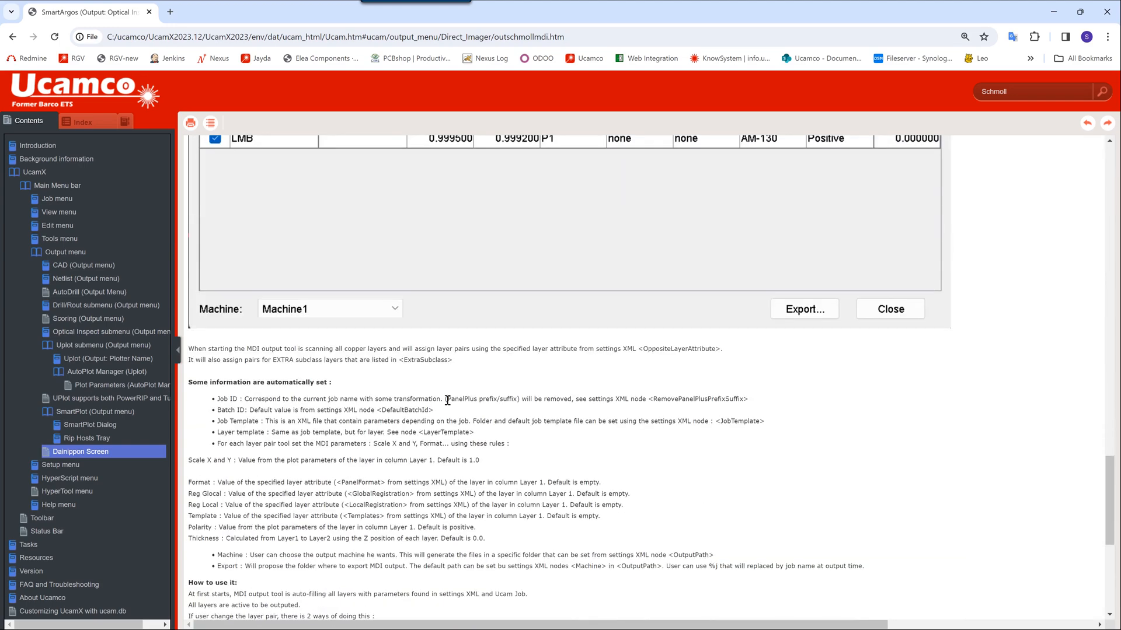
{"action": "scroll", "coordinate": [448, 401], "scroll_direction": "down", "scroll_amount": 2}
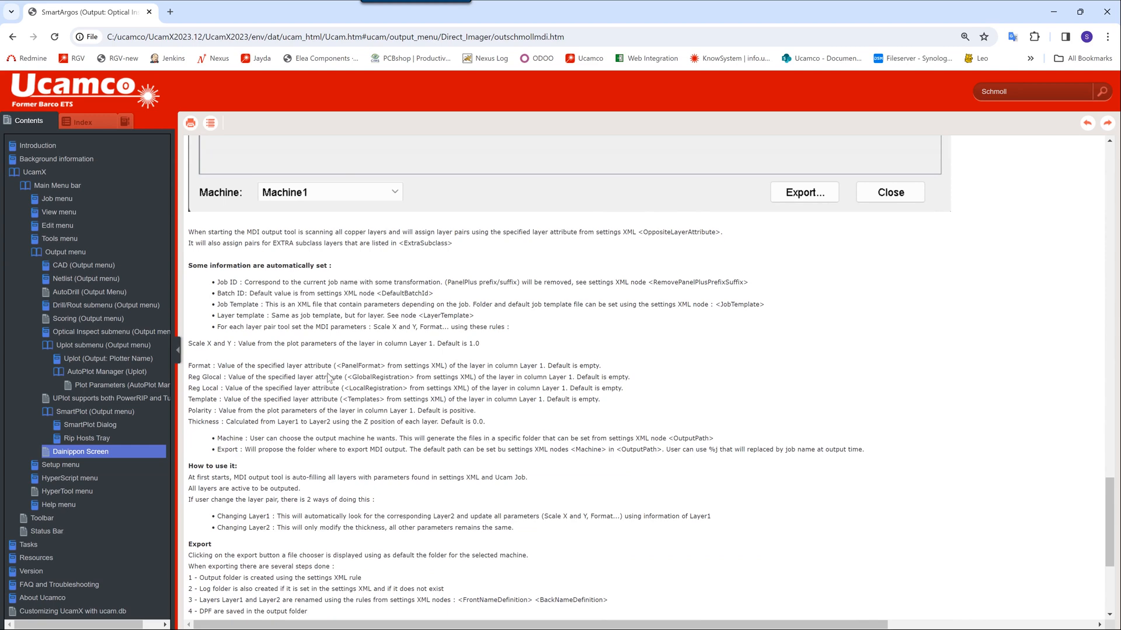
{"action": "scroll", "coordinate": [329, 378], "scroll_direction": "down", "scroll_amount": 3}
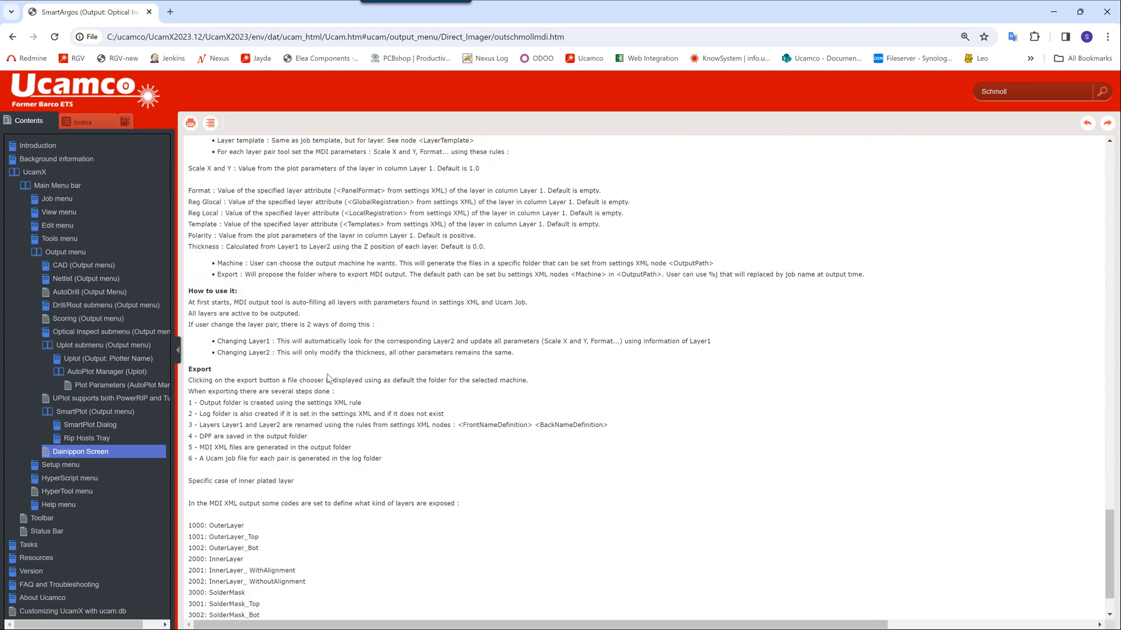
{"action": "scroll", "coordinate": [315, 465], "scroll_direction": "down", "scroll_amount": 1}
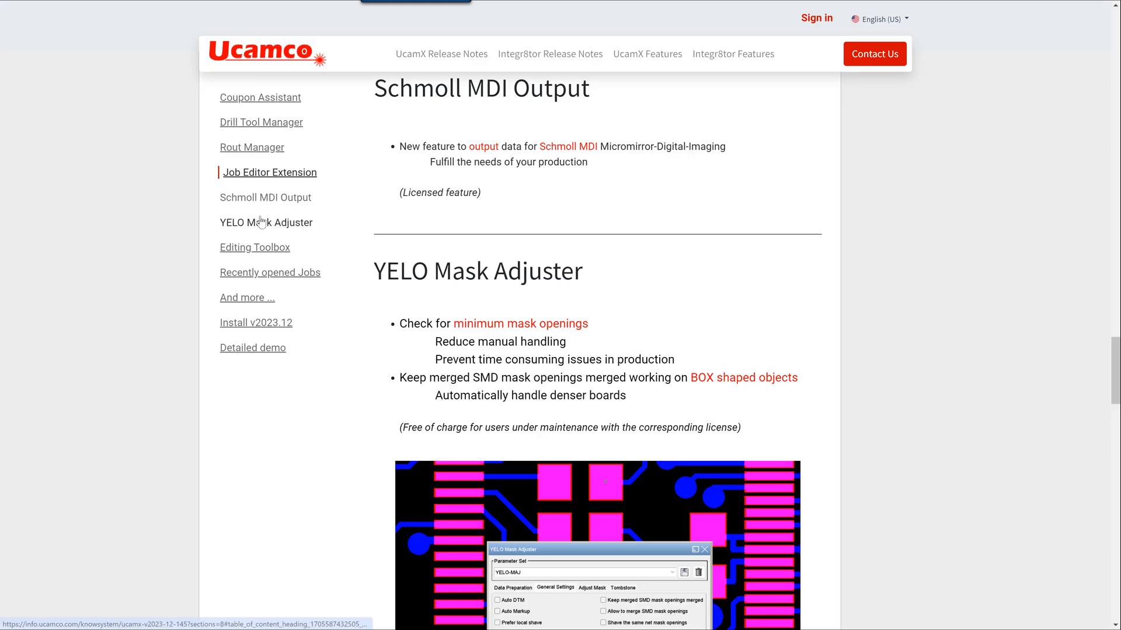
Step: Go to the YELO Mask Adjuster release notes, and in UcamX zoom in on the small round mask opening above the SMD pads
{"action": "left_click", "coordinate": [263, 225]}
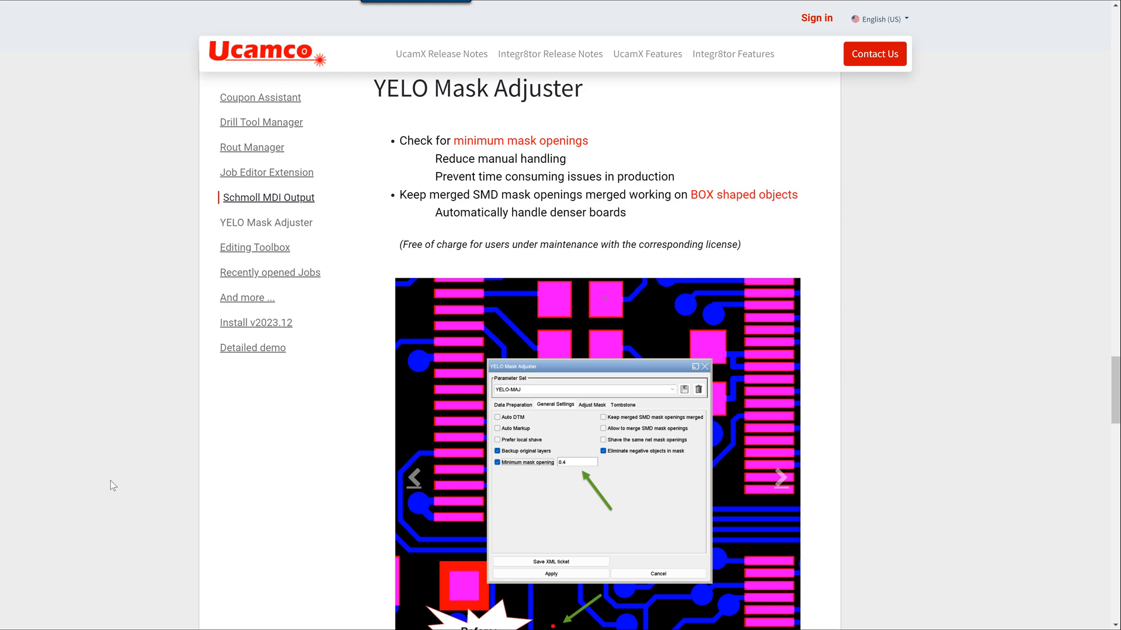
{"action": "key", "text": "alt+Tab"}
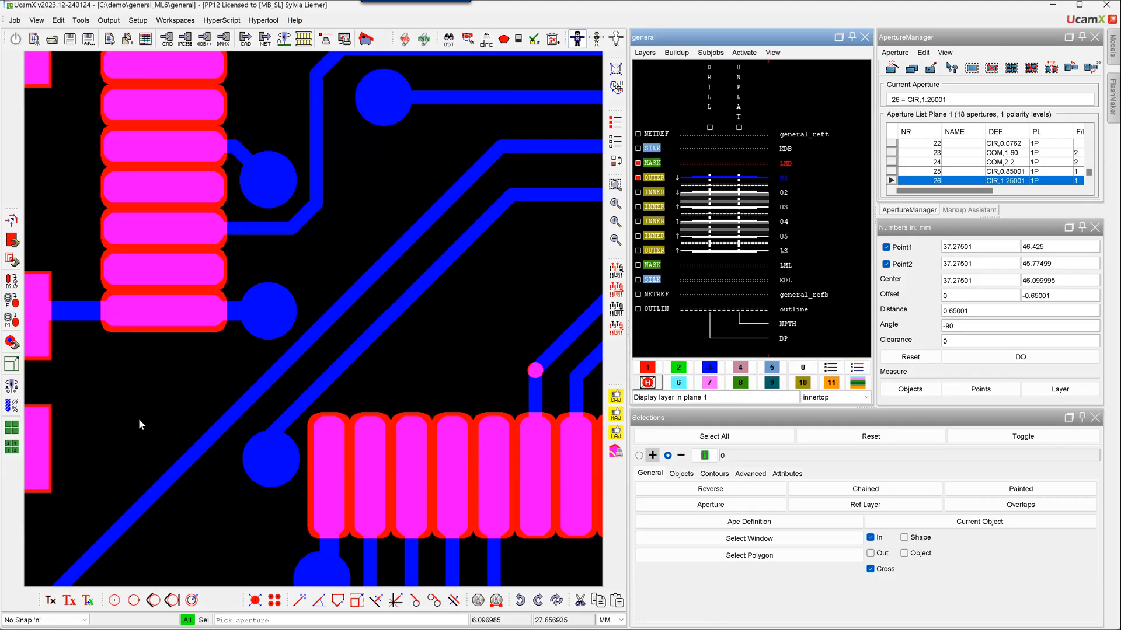
{"action": "left_click", "coordinate": [615, 185]}
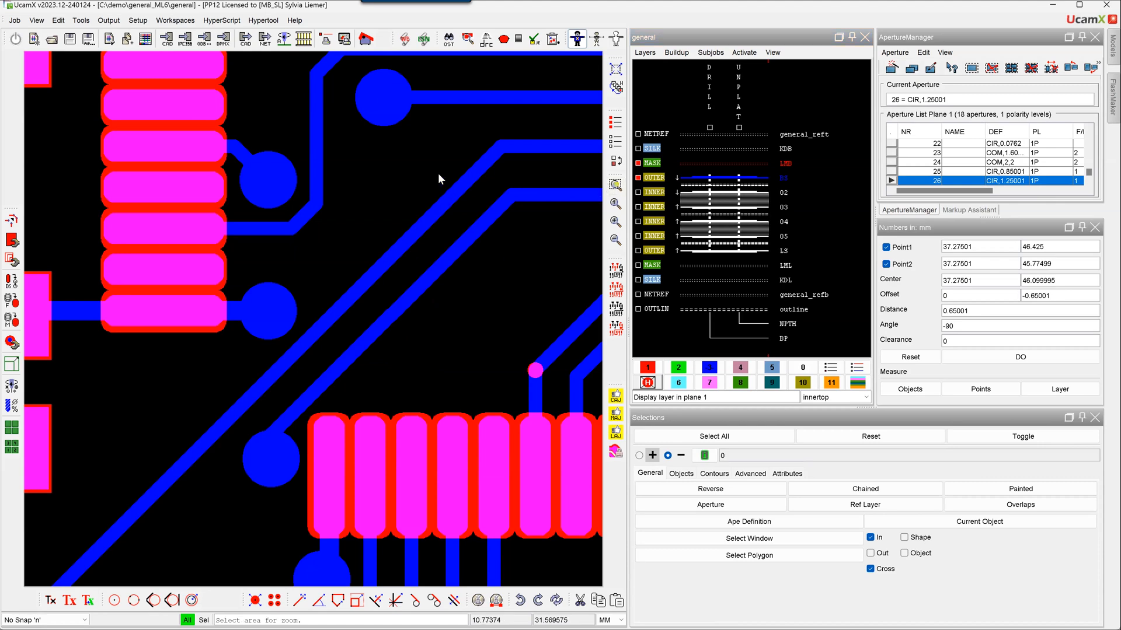
{"action": "left_click_drag", "start_coordinate": [556, 166], "coordinate": [33, 578]}
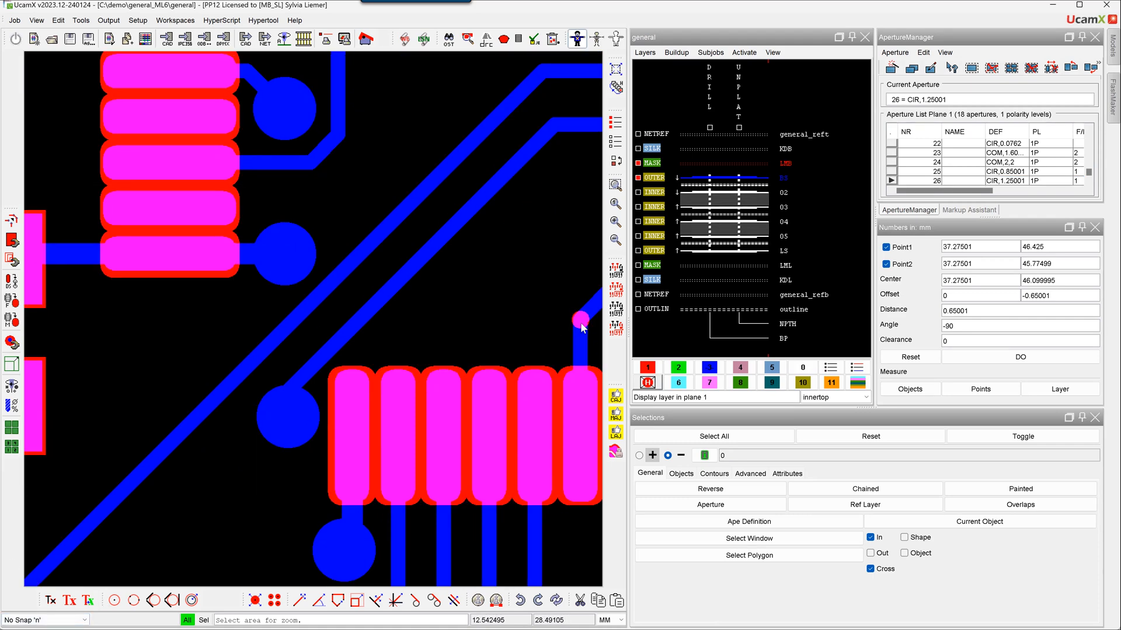
Step: Pick the aperture of the small round mask opening and run YELO Mask Adjuster on it with a minimum mask opening of 0.4
{"action": "left_click", "coordinate": [951, 67]}
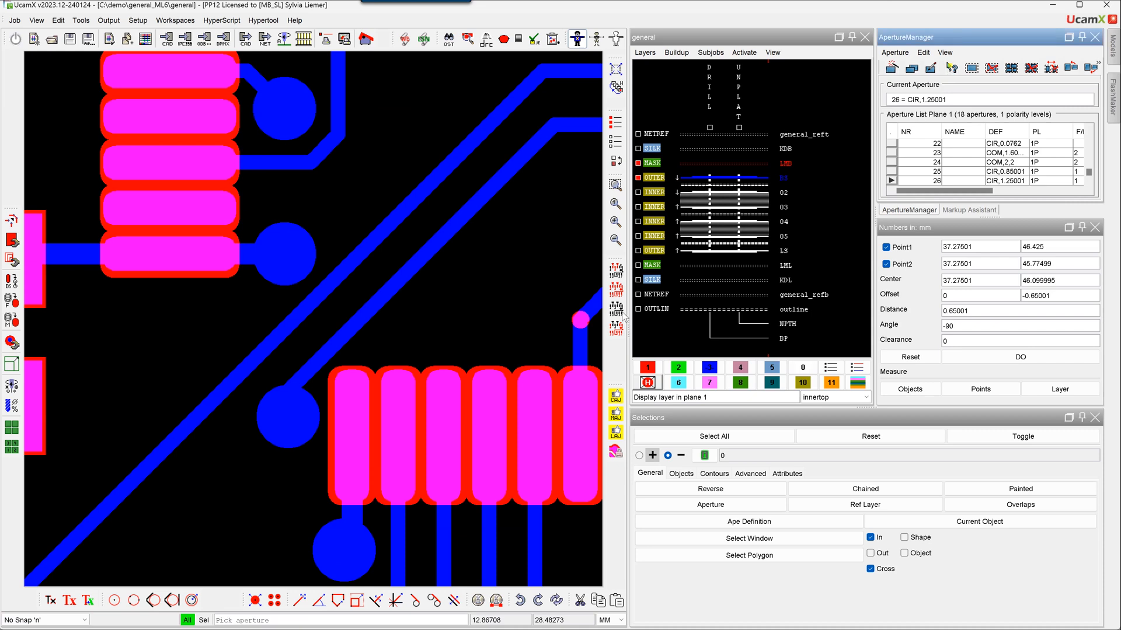
{"action": "left_click", "coordinate": [580, 321]}
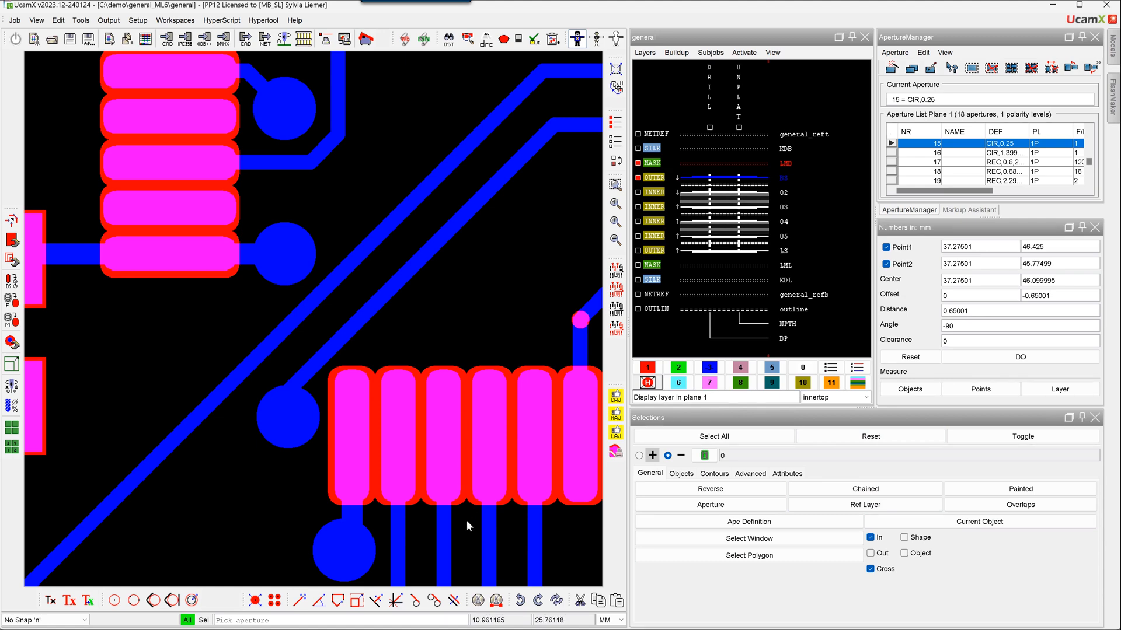
{"action": "left_click", "coordinate": [616, 414]}
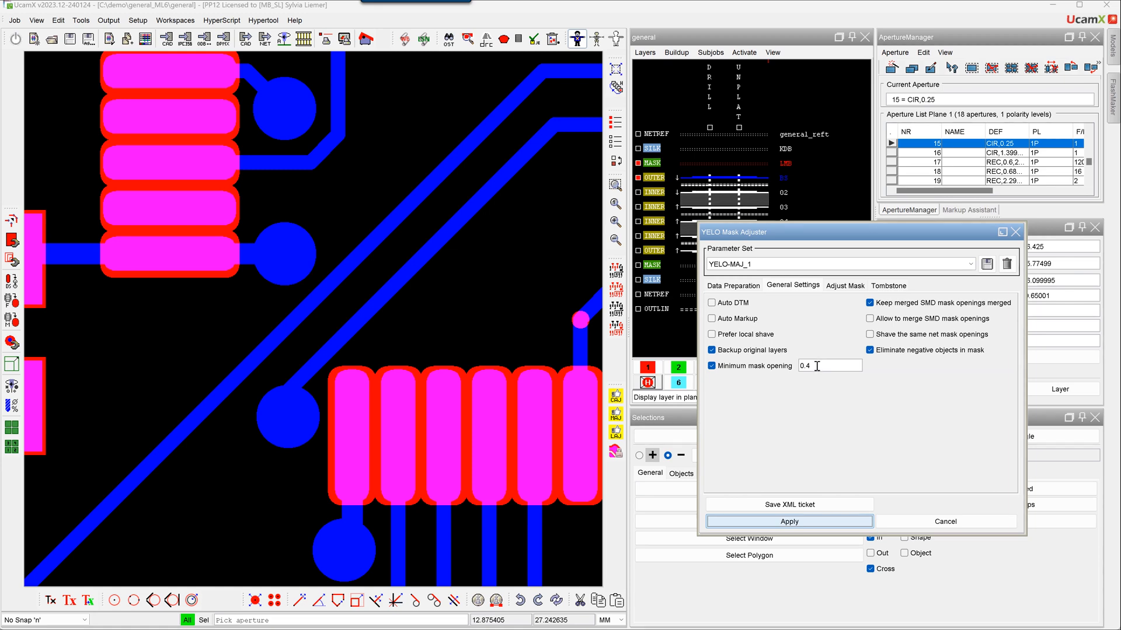
{"action": "key", "text": "Return"}
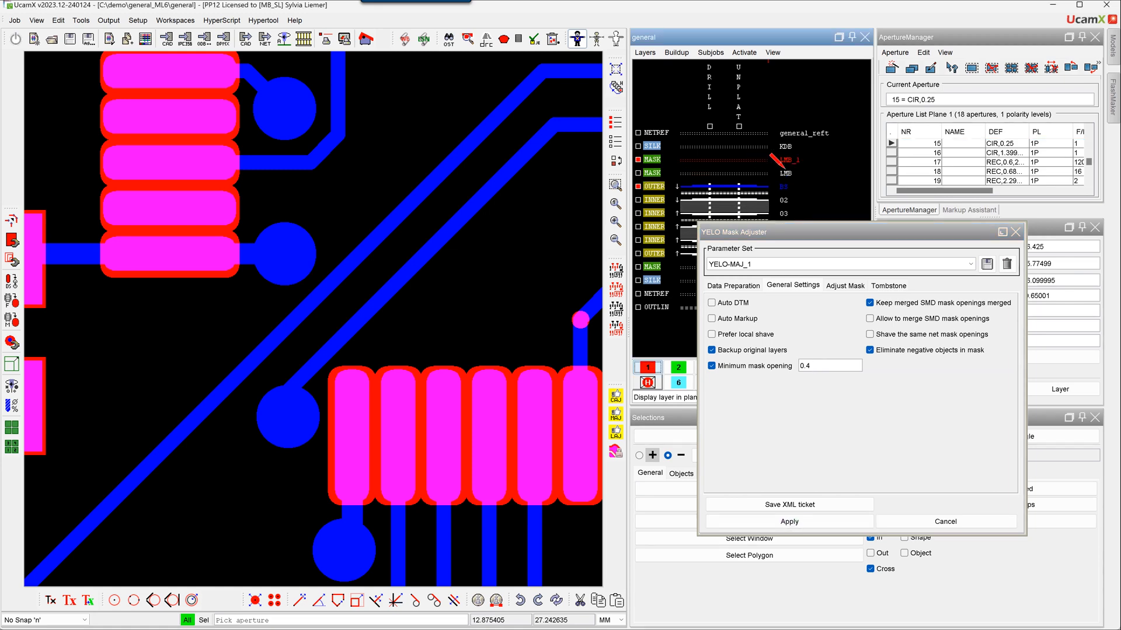
{"action": "left_click", "coordinate": [815, 523]}
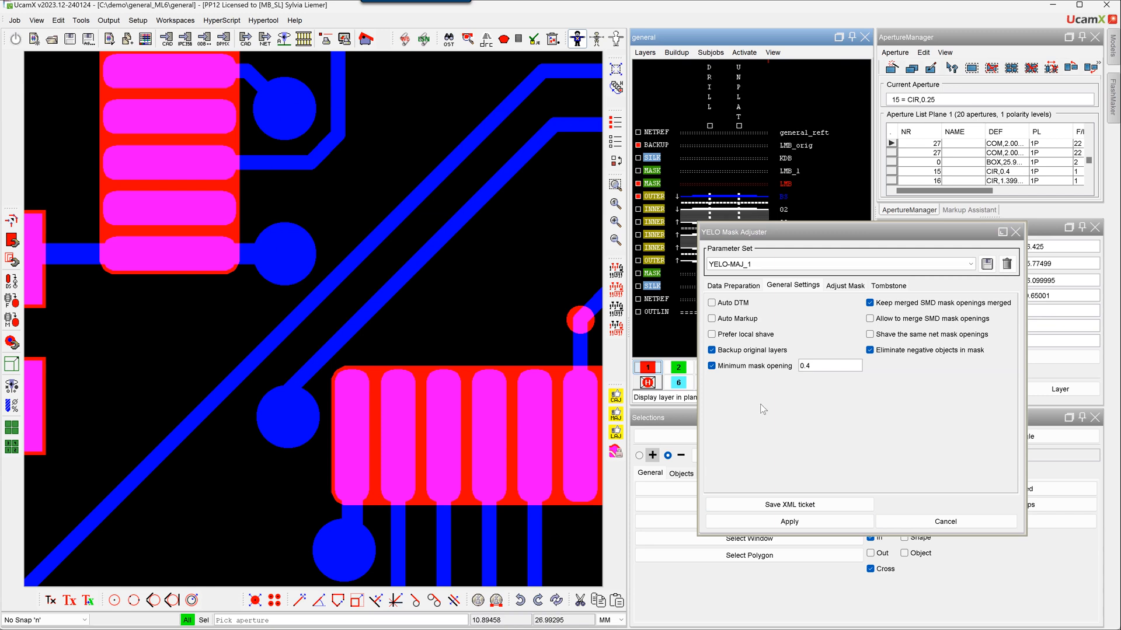
Step: Review the SMD pad ring, copper overhang and solder web settings in the mask adjuster, and query the adjusted round opening's aperture
{"action": "left_click", "coordinate": [844, 286]}
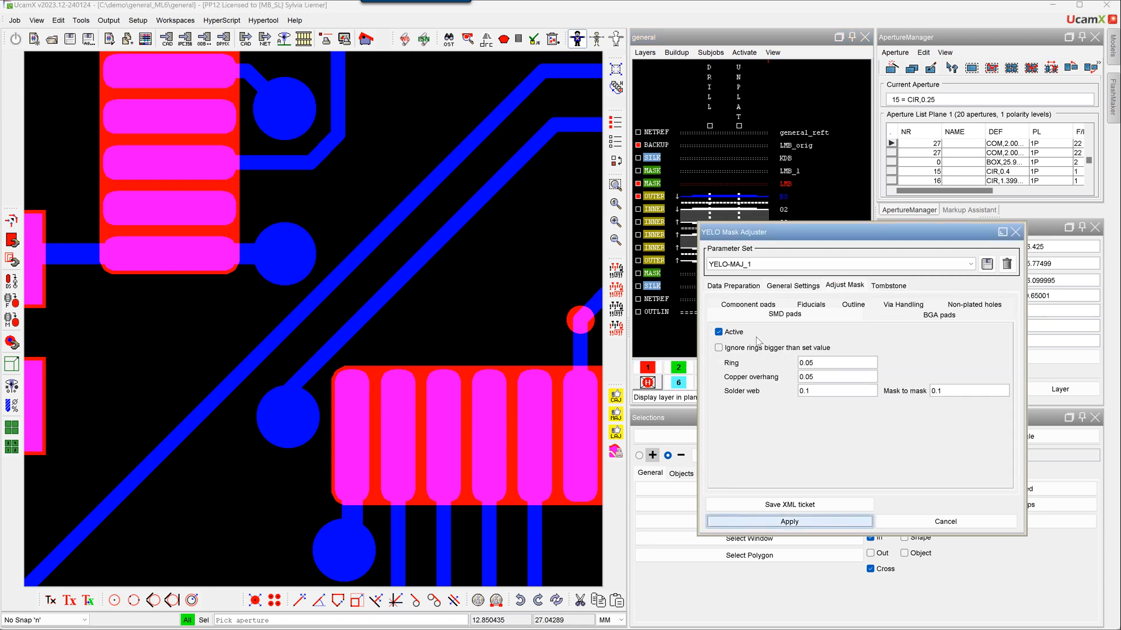
{"action": "double_click", "coordinate": [817, 362]}
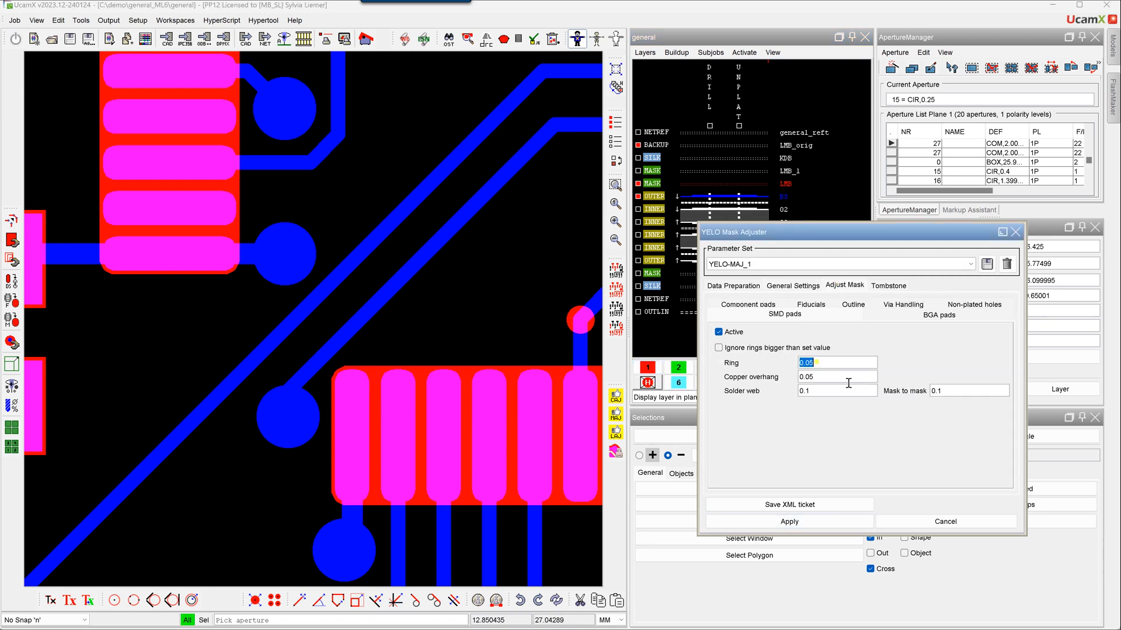
{"action": "double_click", "coordinate": [818, 376]}
{"action": "key", "text": "Tab"}
{"action": "left_click", "coordinate": [782, 290]}
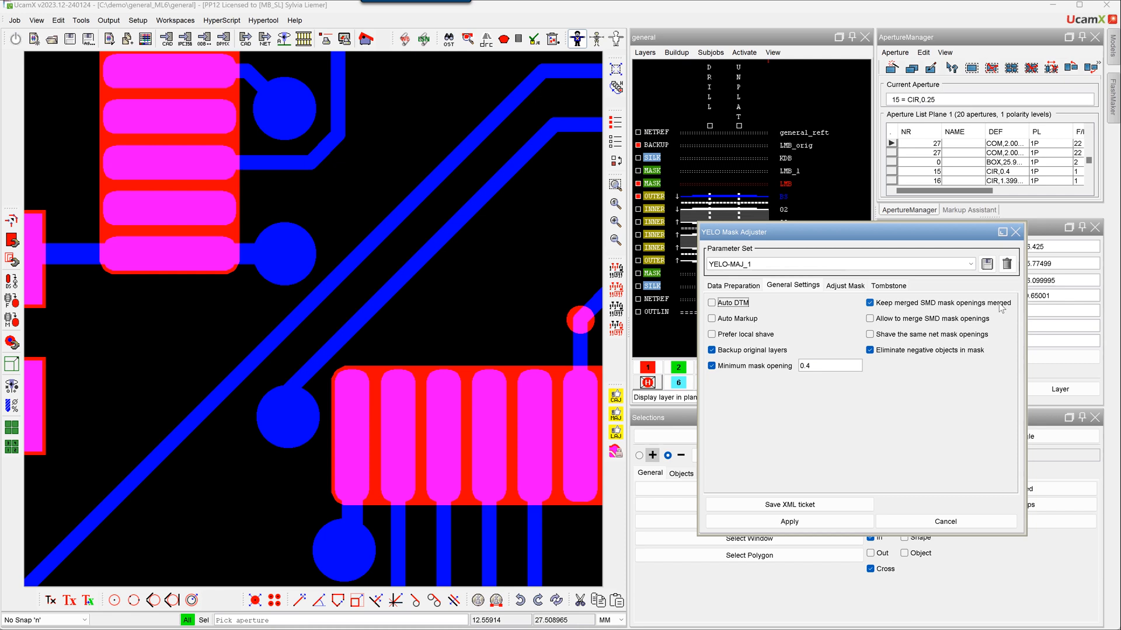
{"action": "left_click", "coordinate": [952, 67]}
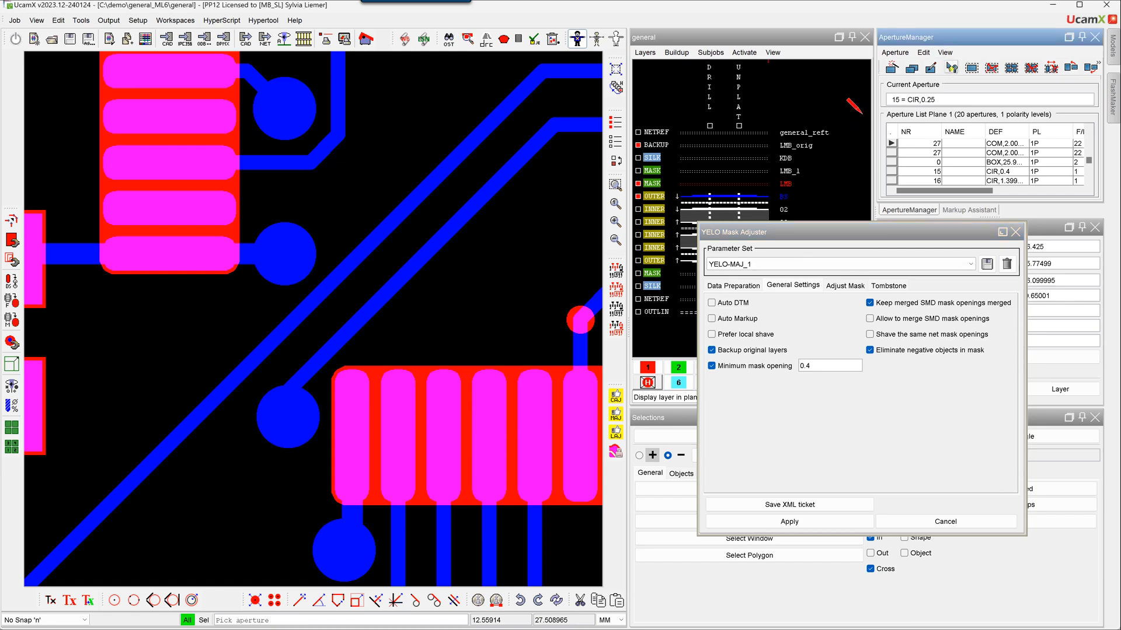
{"action": "left_click", "coordinate": [580, 319]}
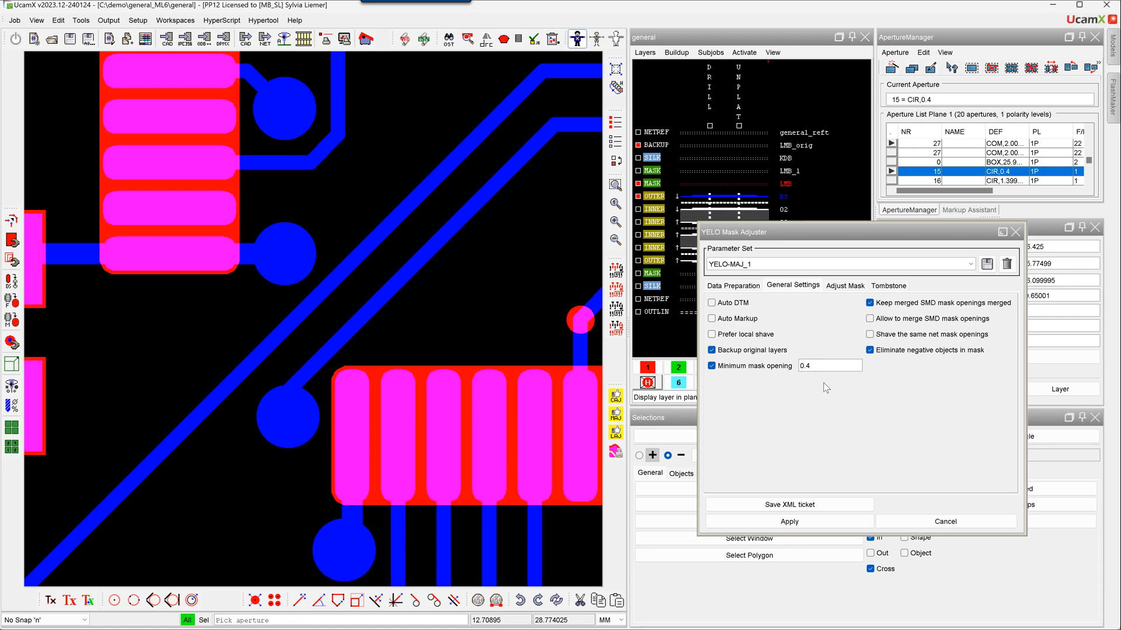
Step: Go to the Editing Toolbox release notes in the browser, and in UcamX activate layer 2 of the default_order job
{"action": "key", "text": "alt+Tab"}
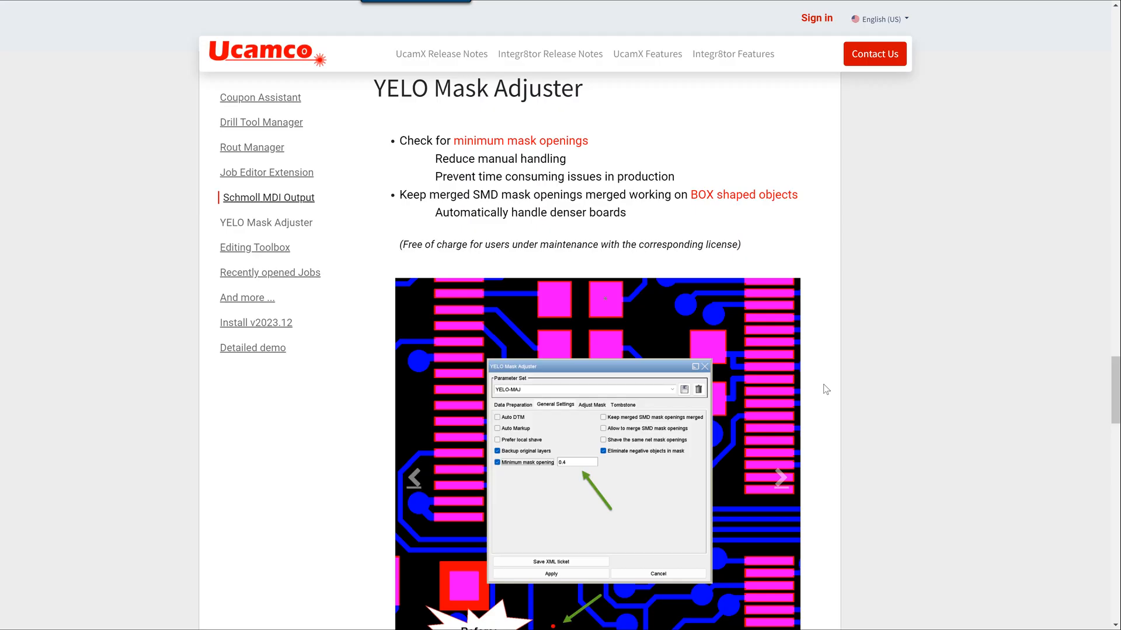
{"action": "left_click", "coordinate": [270, 254]}
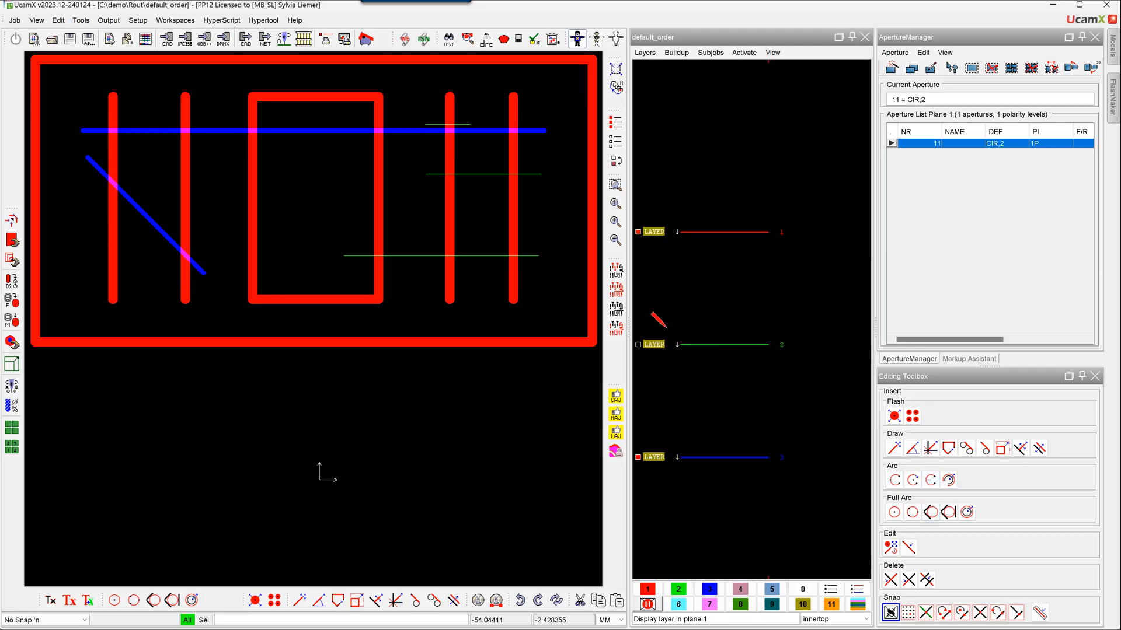
{"action": "left_click", "coordinate": [637, 344]}
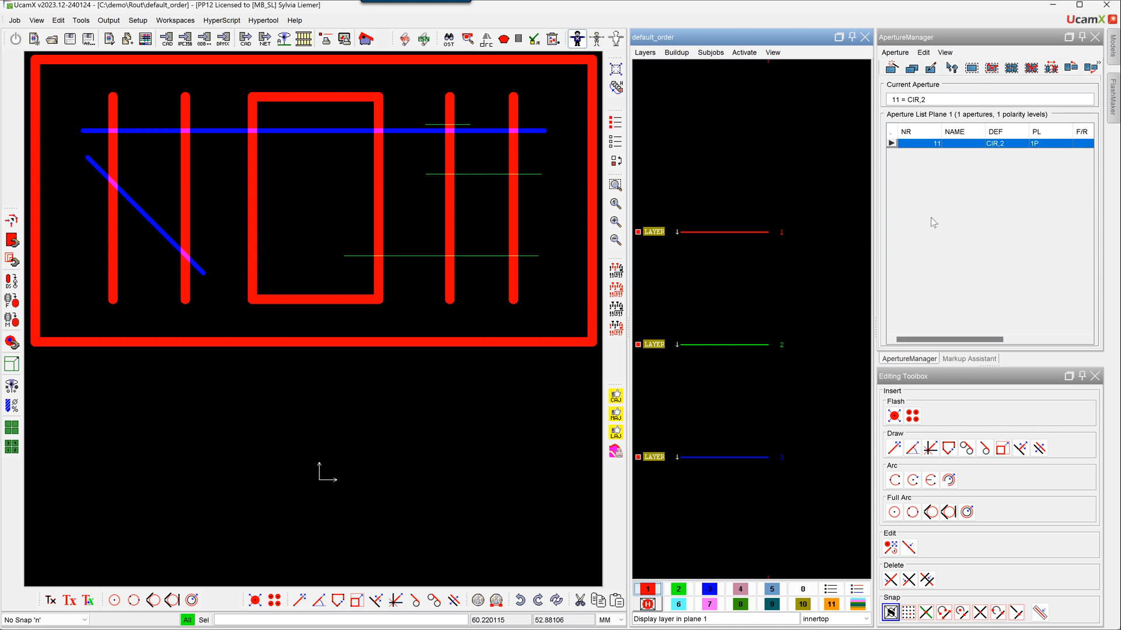
Step: Add a perpendicular draw about 9.7 mm long from the diagonal blue line in plane 3, and undo it
{"action": "left_click", "coordinate": [1020, 449]}
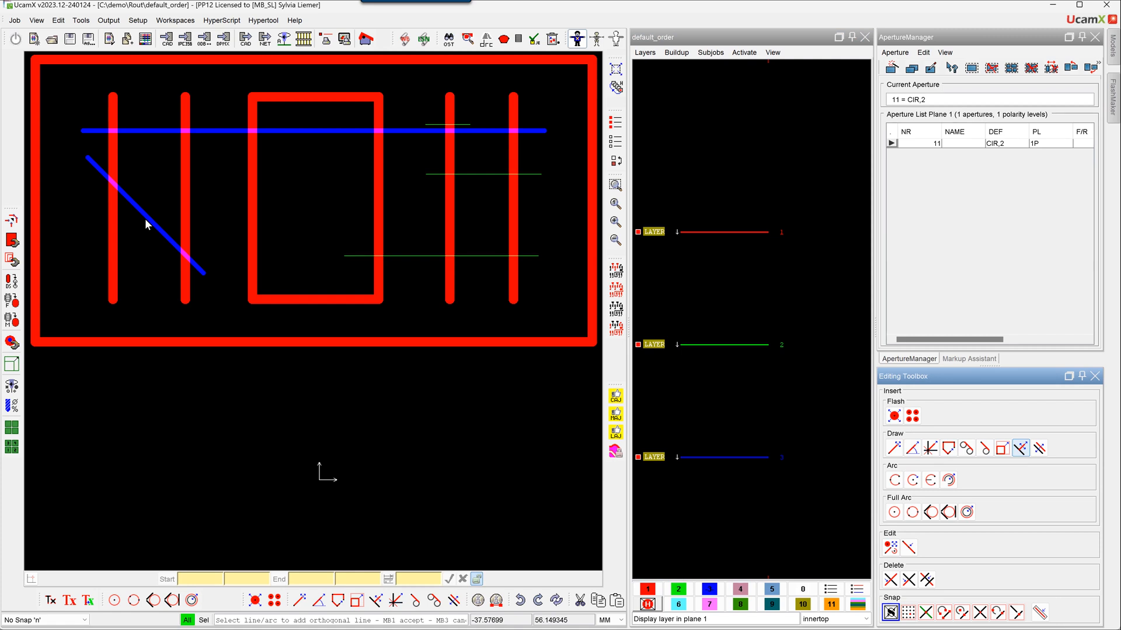
{"action": "key", "text": "l"}
{"action": "left_click", "coordinate": [146, 218]}
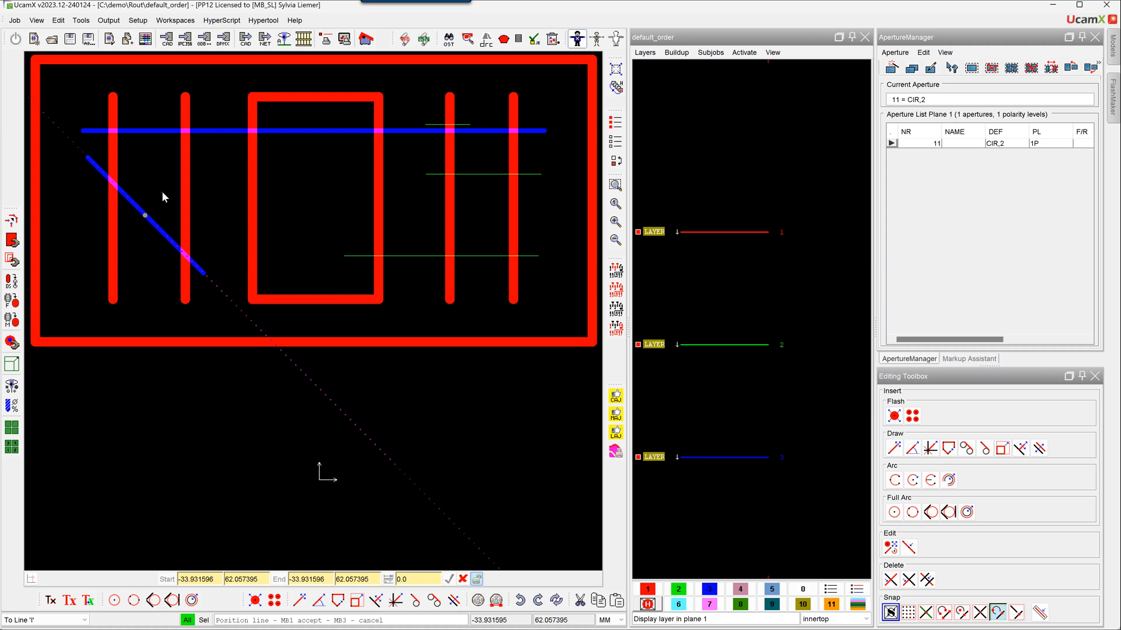
{"action": "key", "text": "n"}
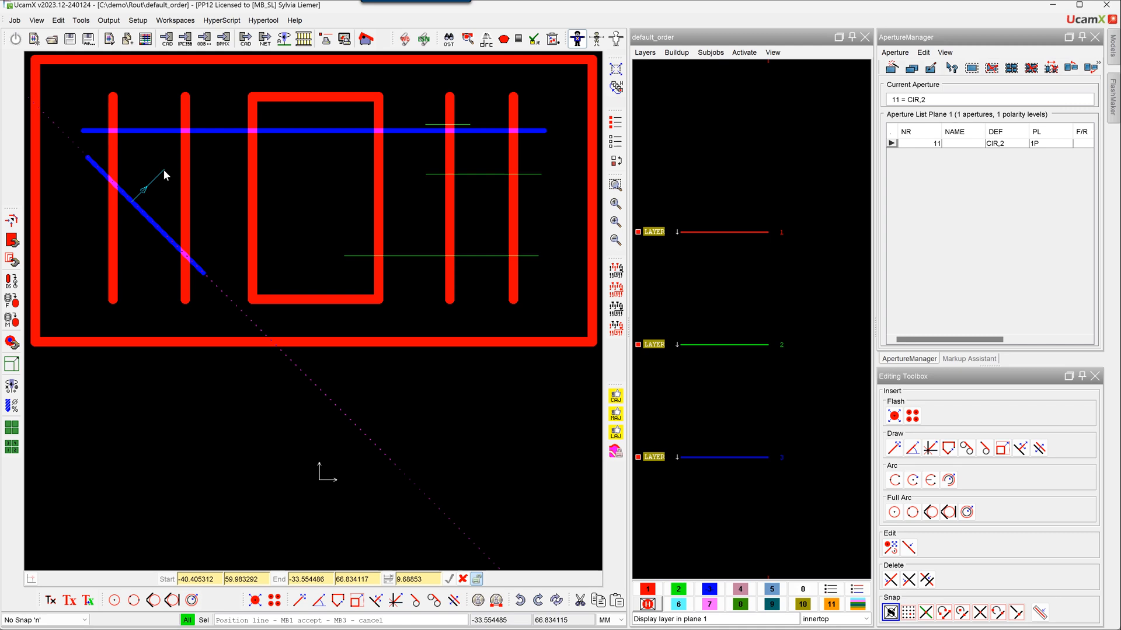
{"action": "left_click", "coordinate": [163, 169]}
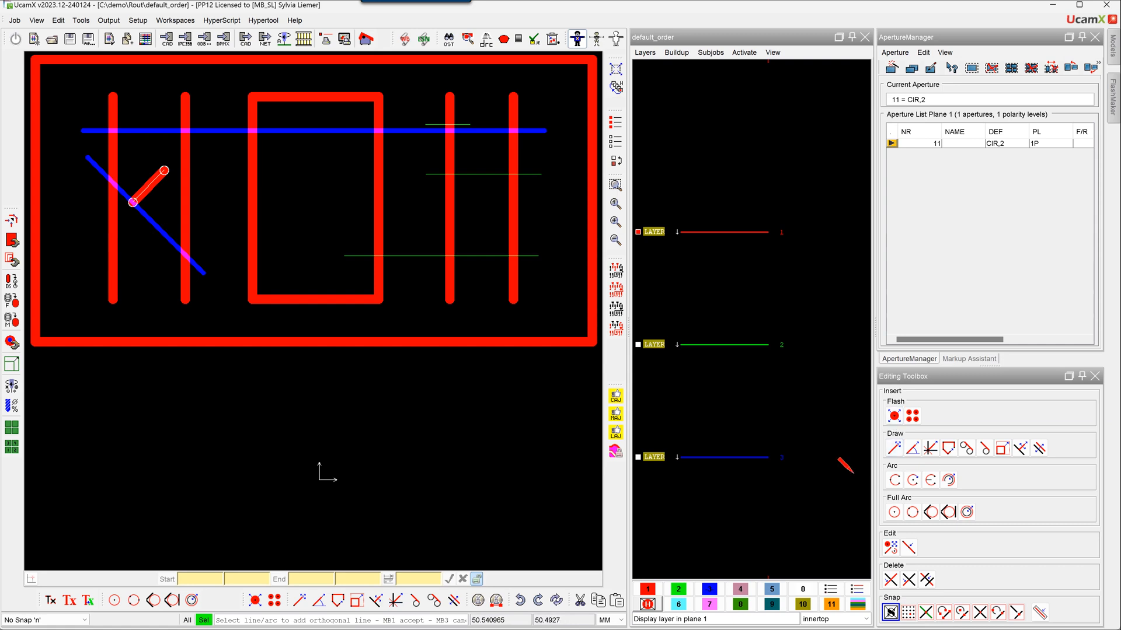
{"action": "key", "text": "ctrl+z"}
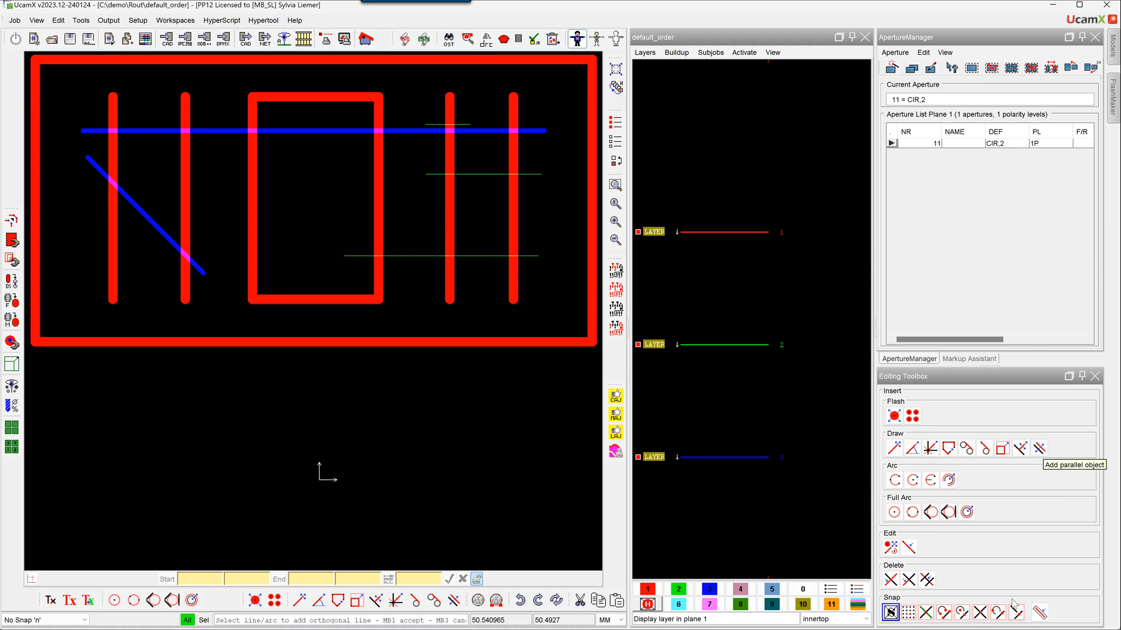
Step: On the first vertical red line past the rectangle, delete the segment between the lower green lines and keep the upper segment between green and blue
{"action": "left_click", "coordinate": [910, 582]}
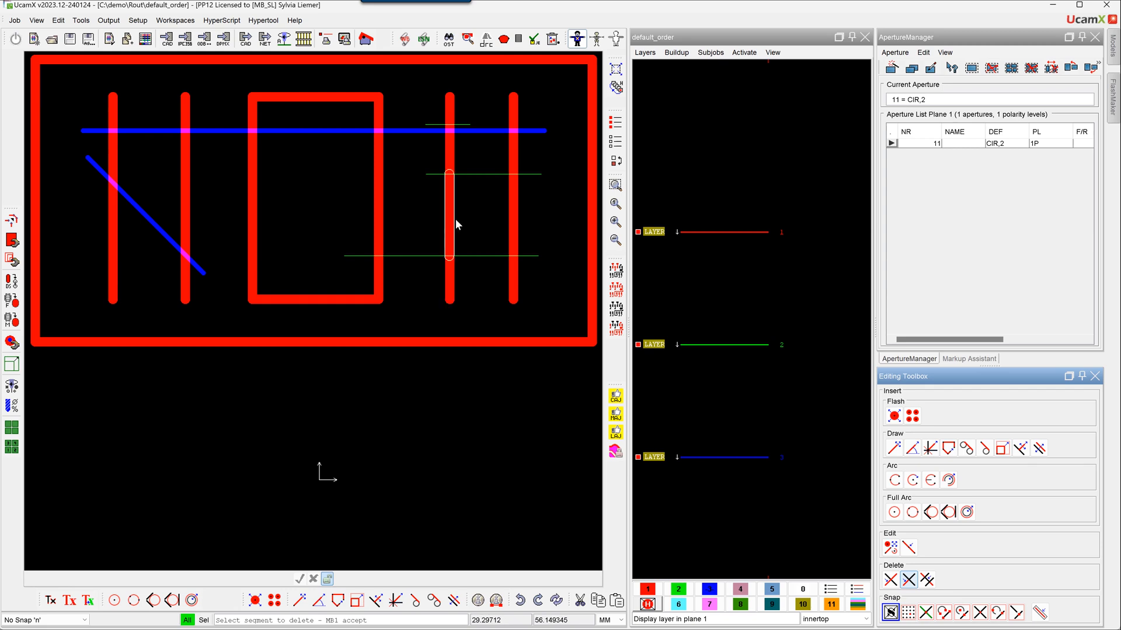
{"action": "left_click", "coordinate": [449, 233]}
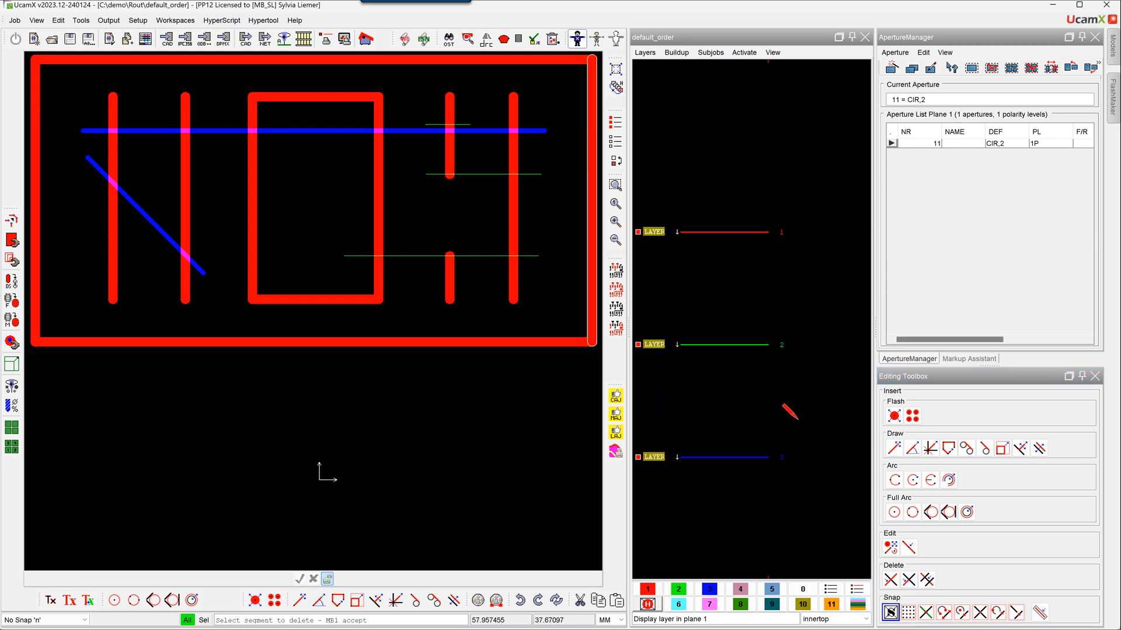
{"action": "left_click", "coordinate": [927, 580]}
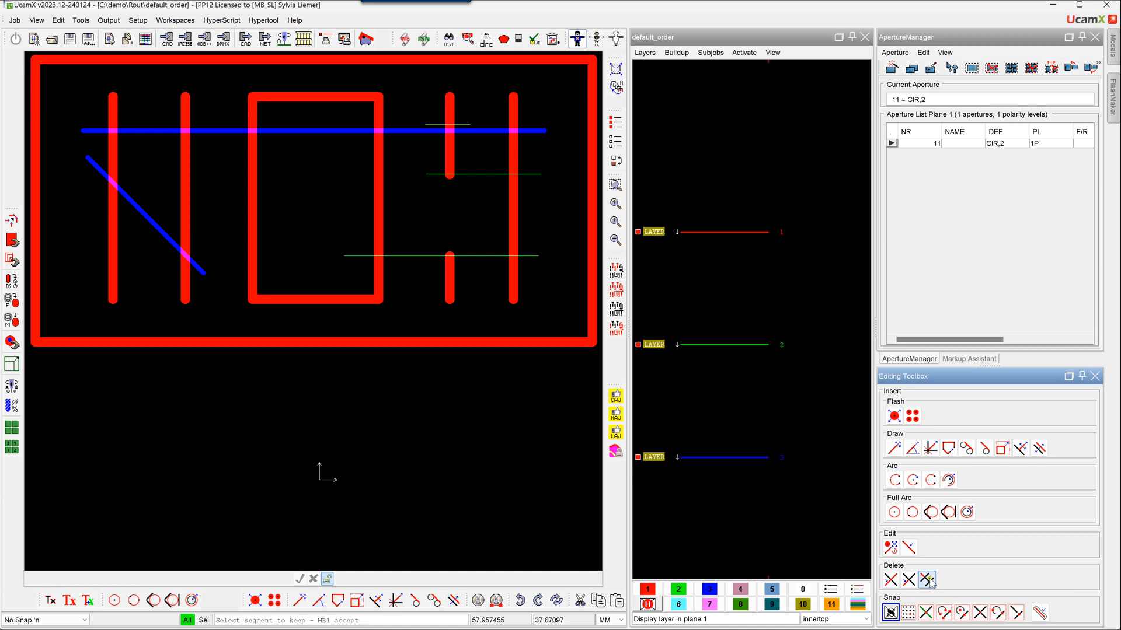
{"action": "left_click", "coordinate": [450, 129]}
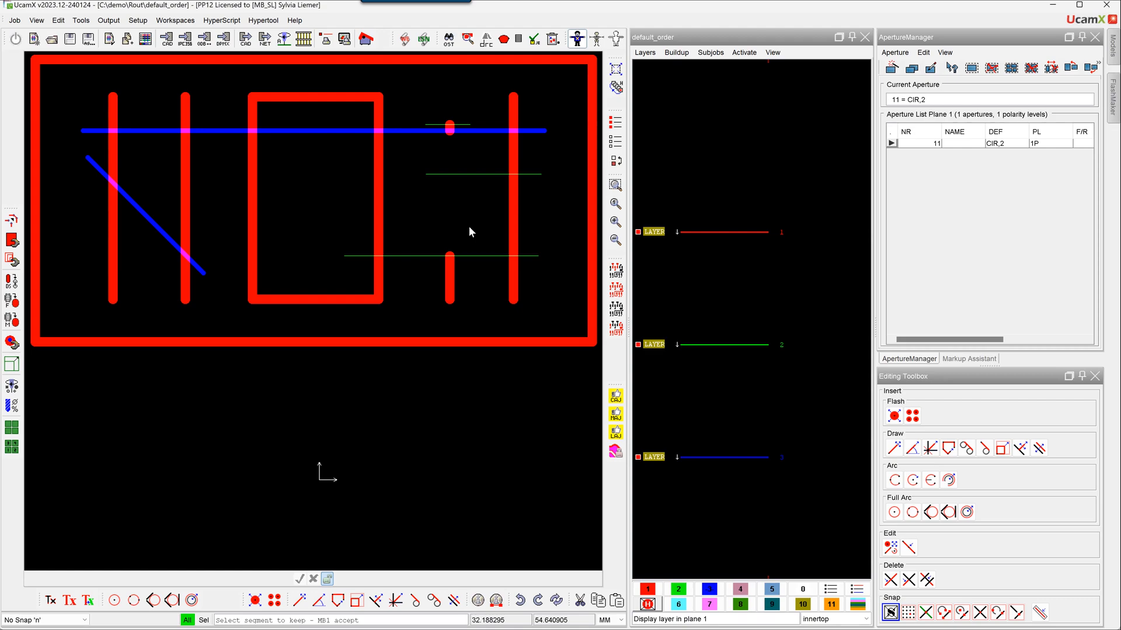
Step: Go to the Recently opened Jobs notes, and in UcamX check the display.recent.job.size key in ucam.db and the list of recent jobs
{"action": "key", "text": "alt+Tab"}
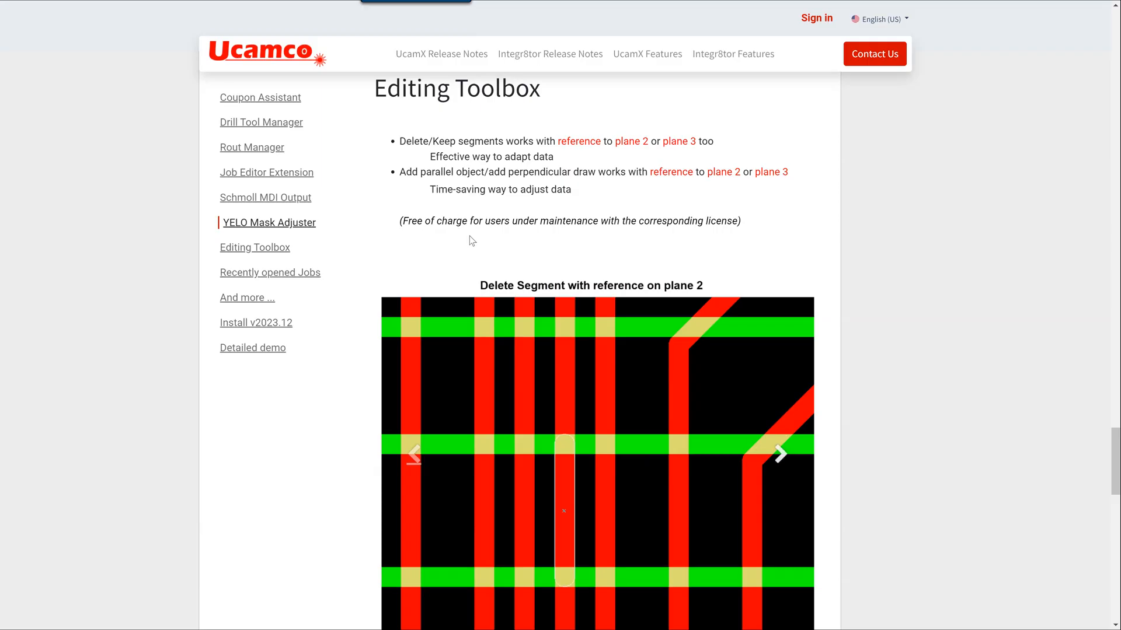
{"action": "left_click", "coordinate": [267, 272]}
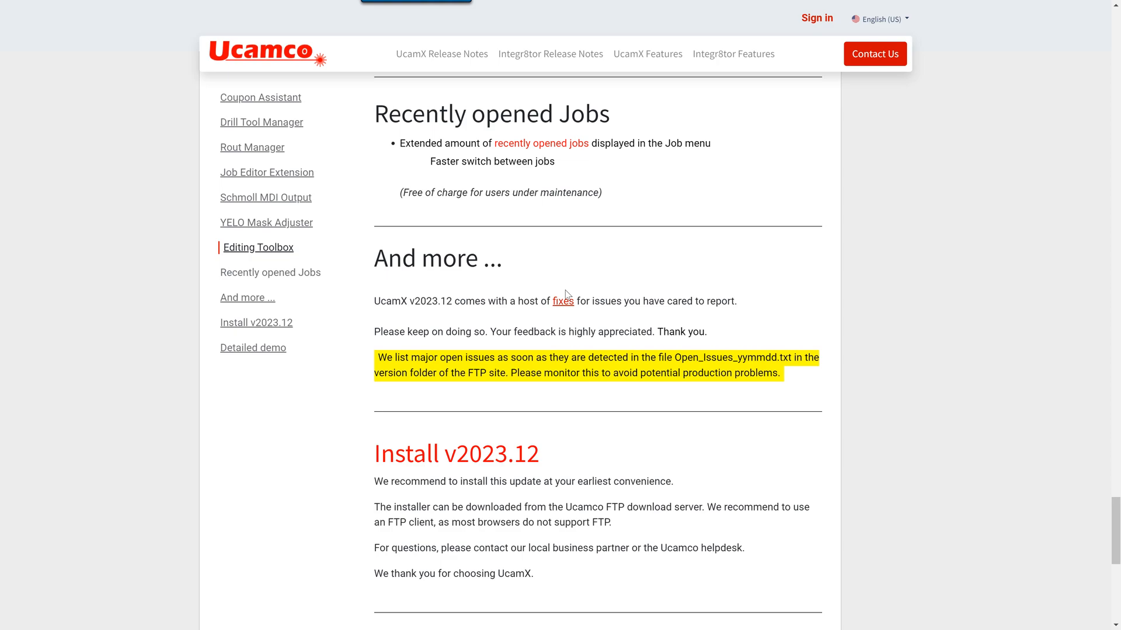
{"action": "key", "text": "alt+Tab"}
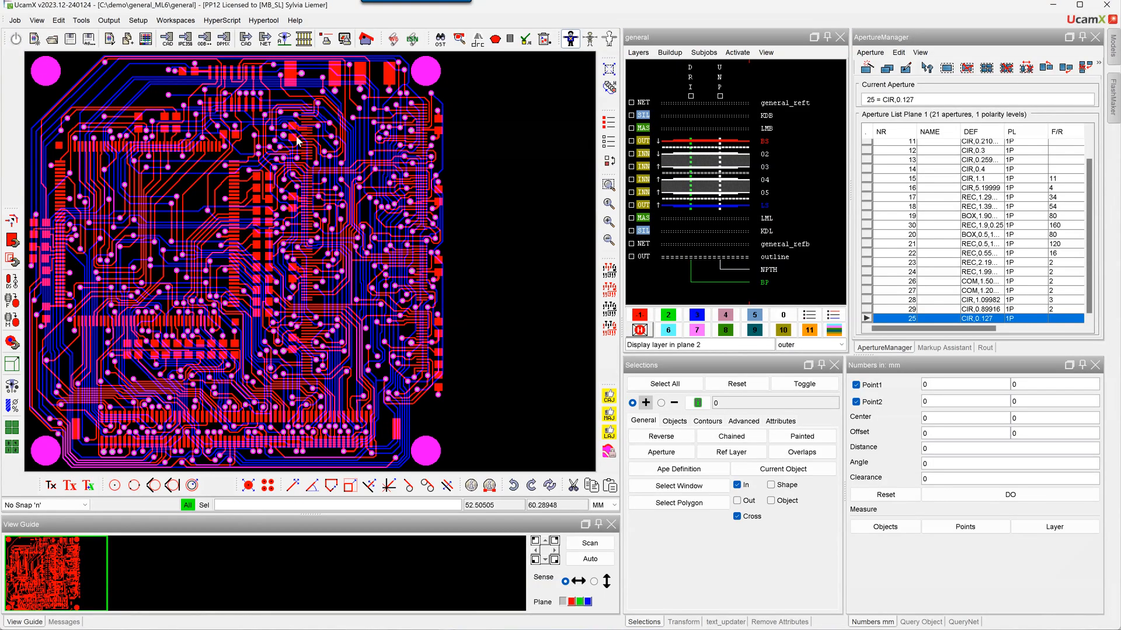
{"action": "left_click", "coordinate": [138, 20]}
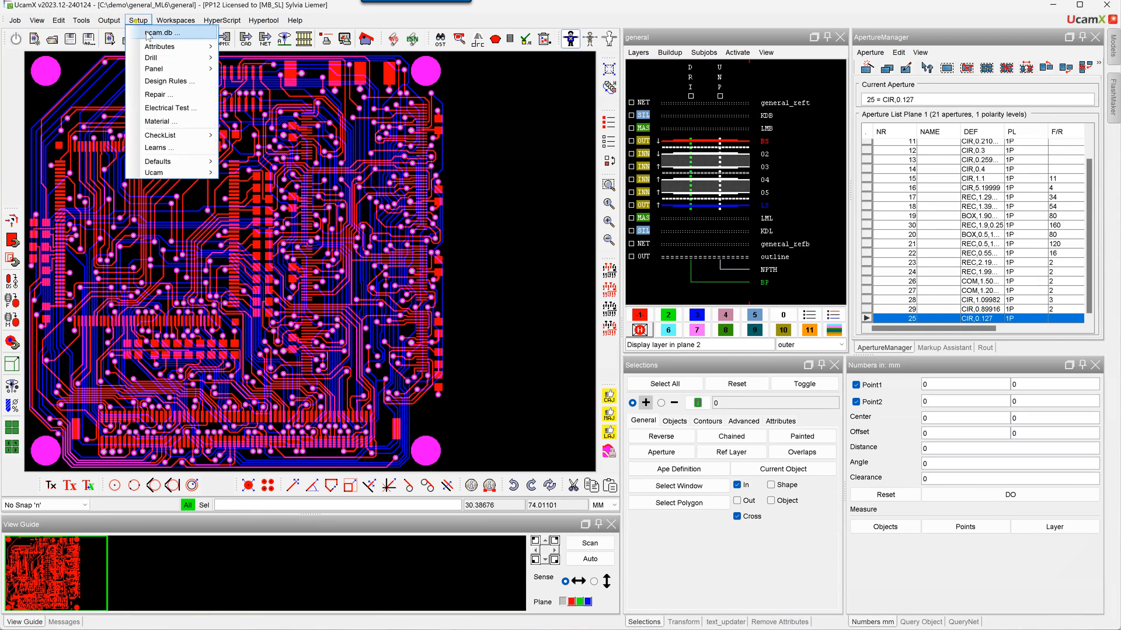
{"action": "left_click", "coordinate": [153, 33]}
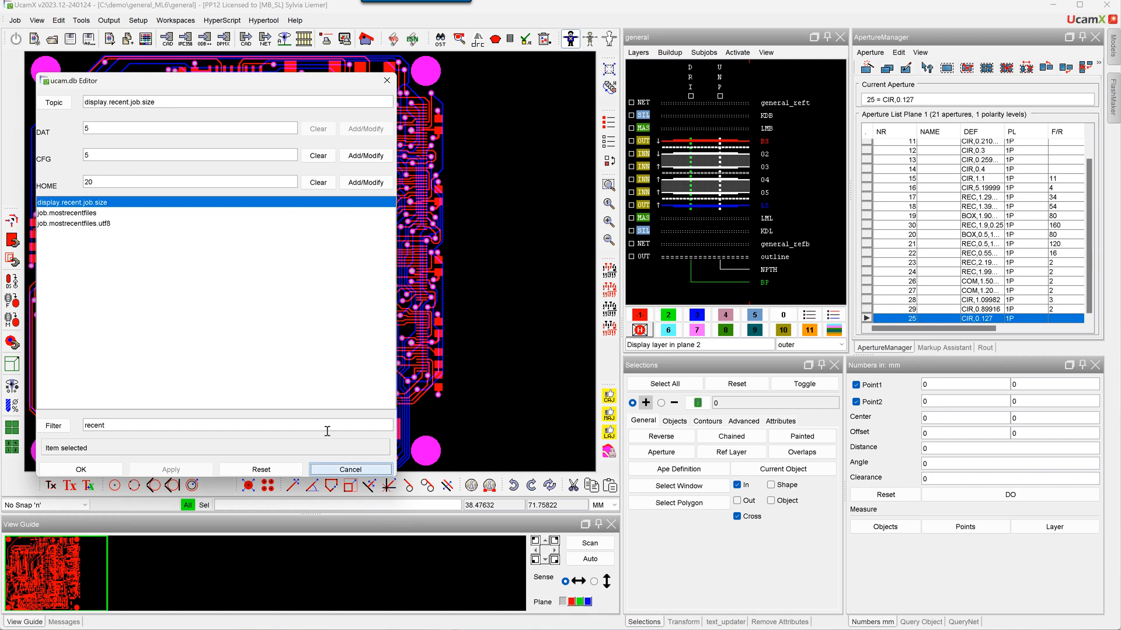
{"action": "left_click", "coordinate": [350, 469]}
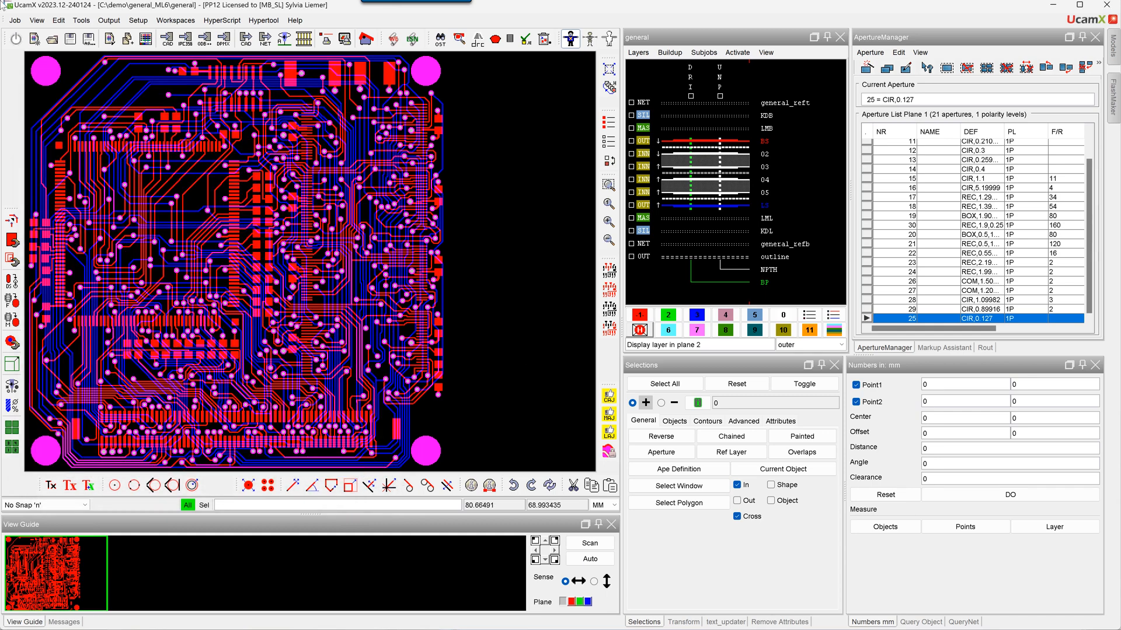
{"action": "left_click", "coordinate": [16, 21]}
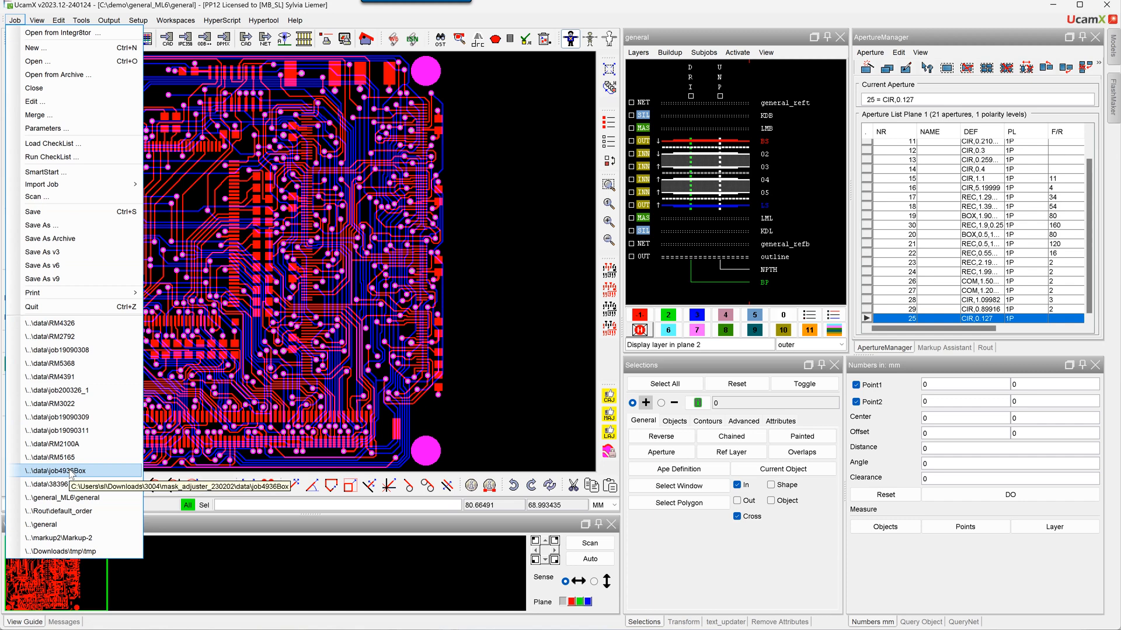
{"action": "left_click", "coordinate": [484, 401]}
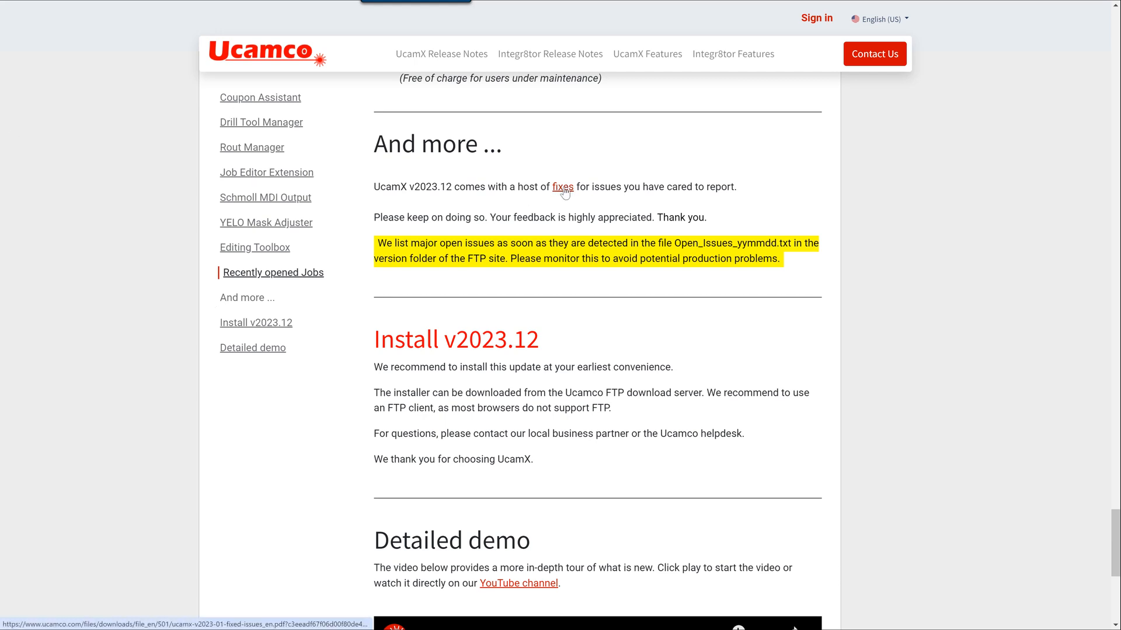
Step: Read through the UcamX v2023.12 fixed issues document from its beginning, and return to the release notes page
{"action": "key", "text": "alt+Tab"}
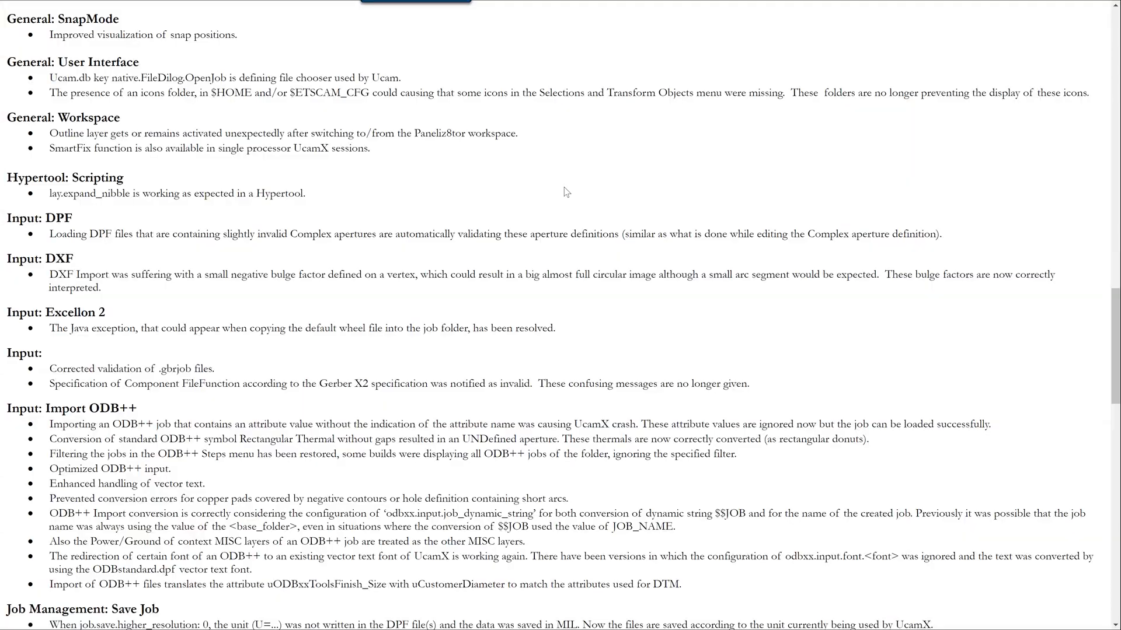
{"action": "scroll", "coordinate": [395, 226], "scroll_direction": "up", "scroll_amount": 20}
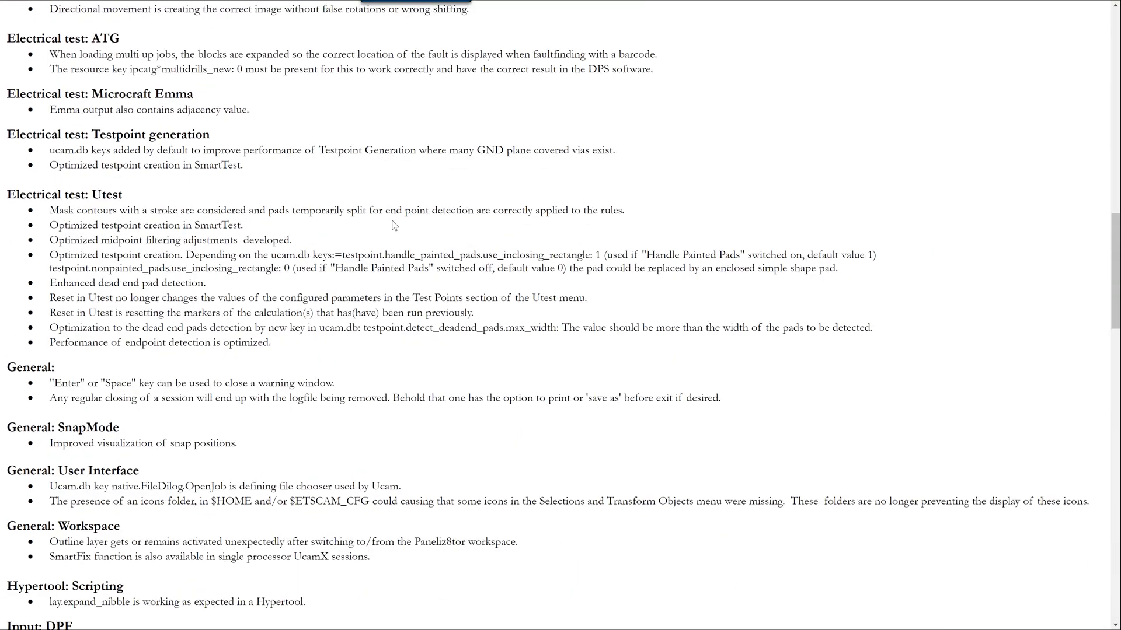
{"action": "scroll", "coordinate": [395, 226], "scroll_direction": "up", "scroll_amount": 3}
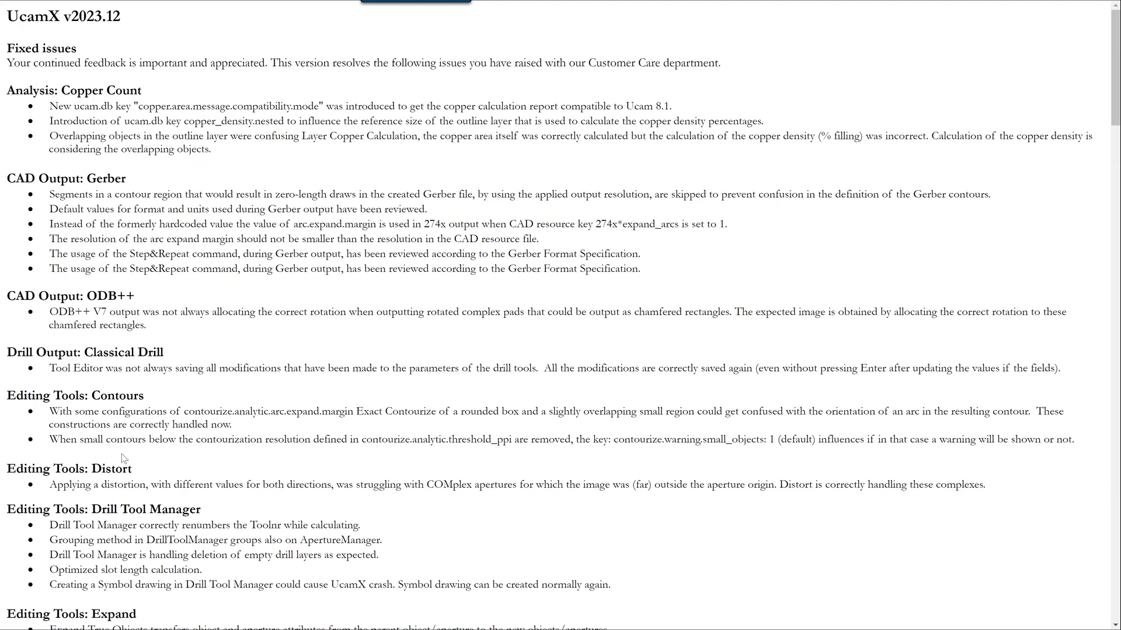
{"action": "scroll", "coordinate": [107, 470], "scroll_direction": "down", "scroll_amount": 2}
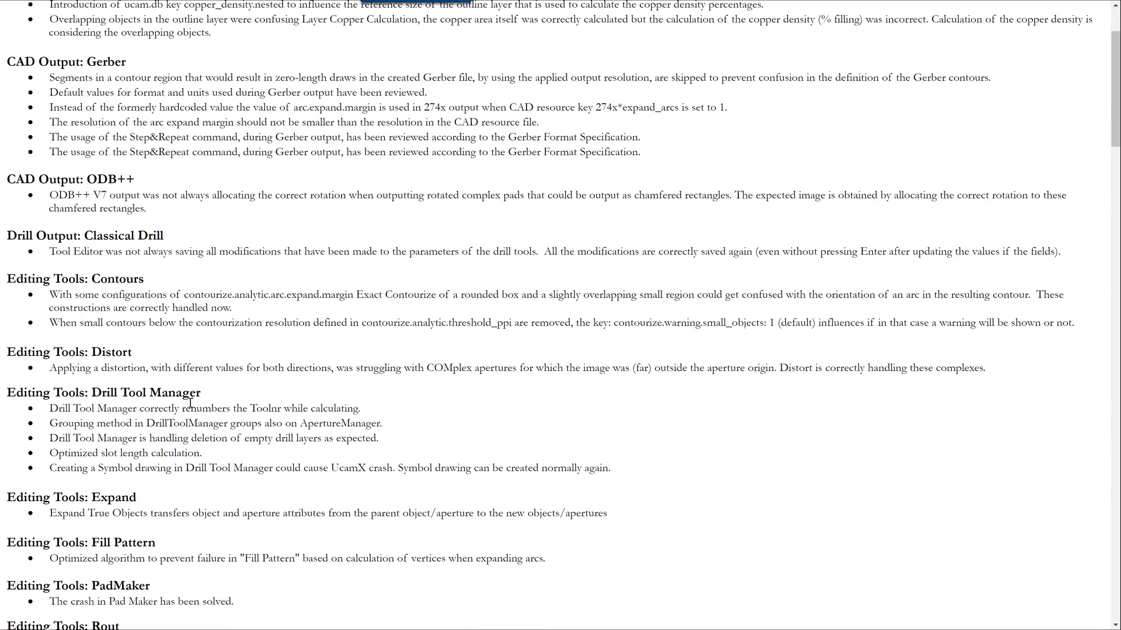
{"action": "scroll", "coordinate": [138, 479], "scroll_direction": "down", "scroll_amount": 5}
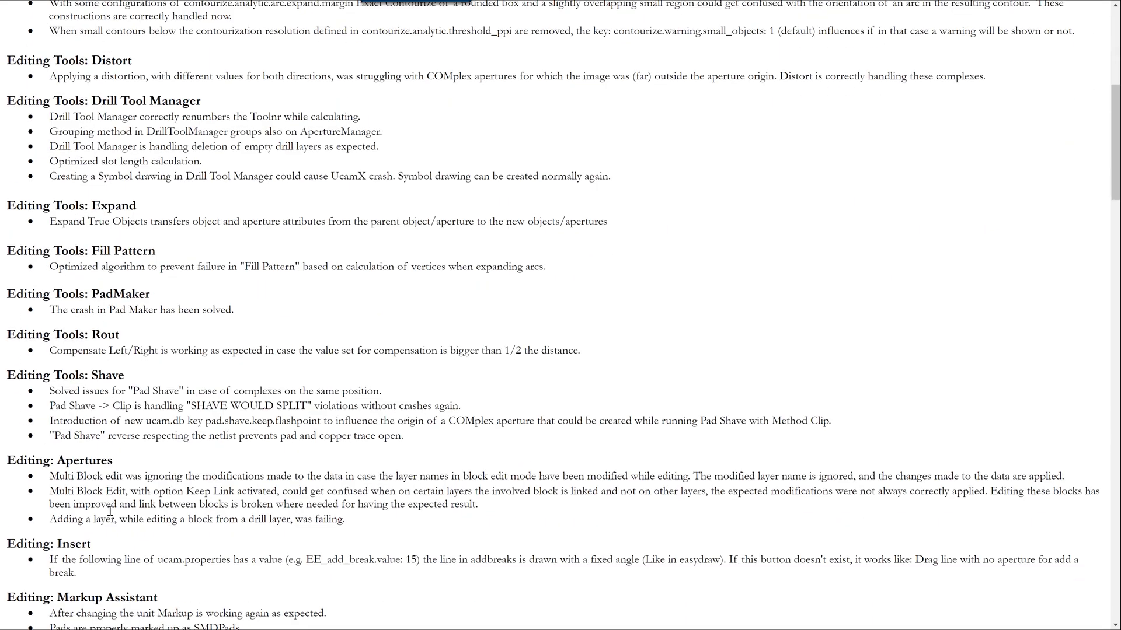
{"action": "key", "text": "alt+Left"}
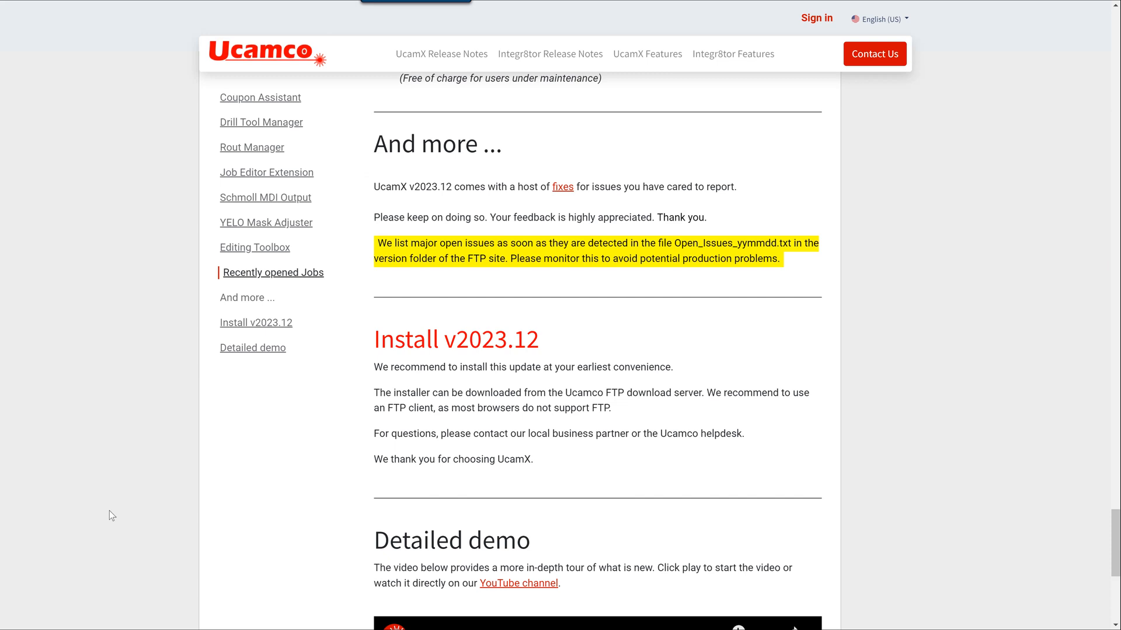